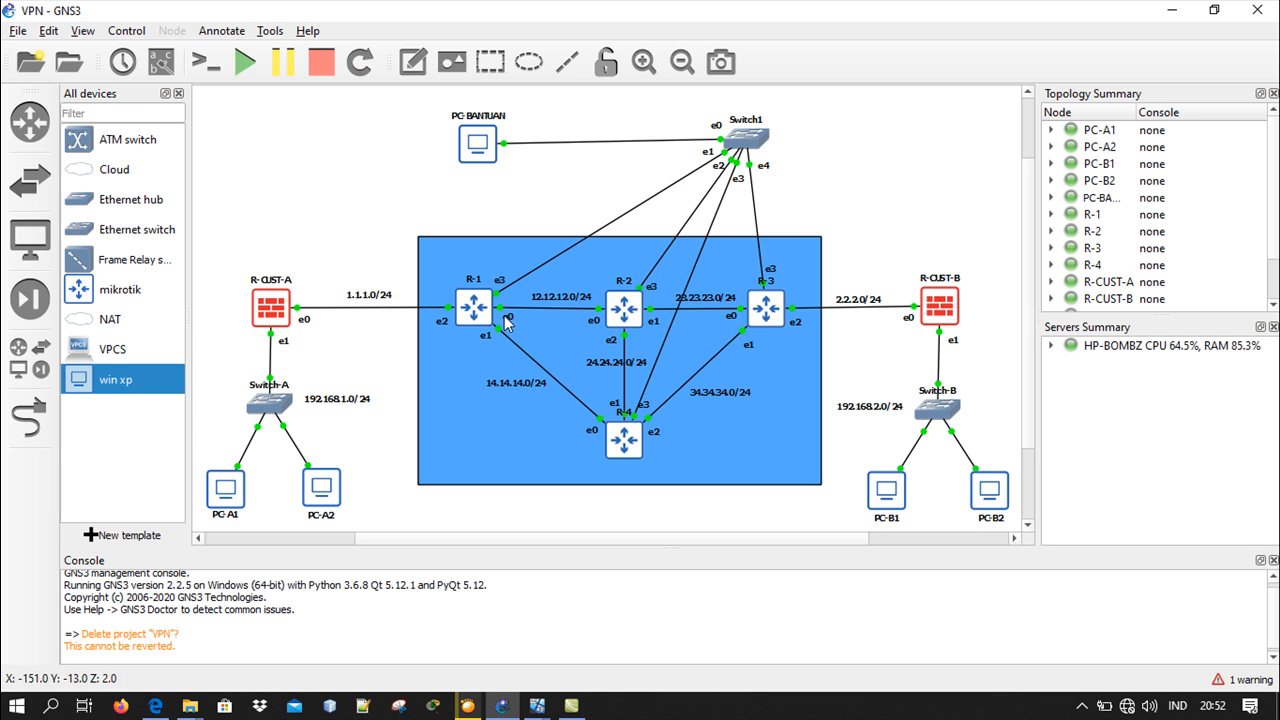
# In the R-1 router's console, set the system identity name to R1 and put the console away
pyautogui.click(814, 611)
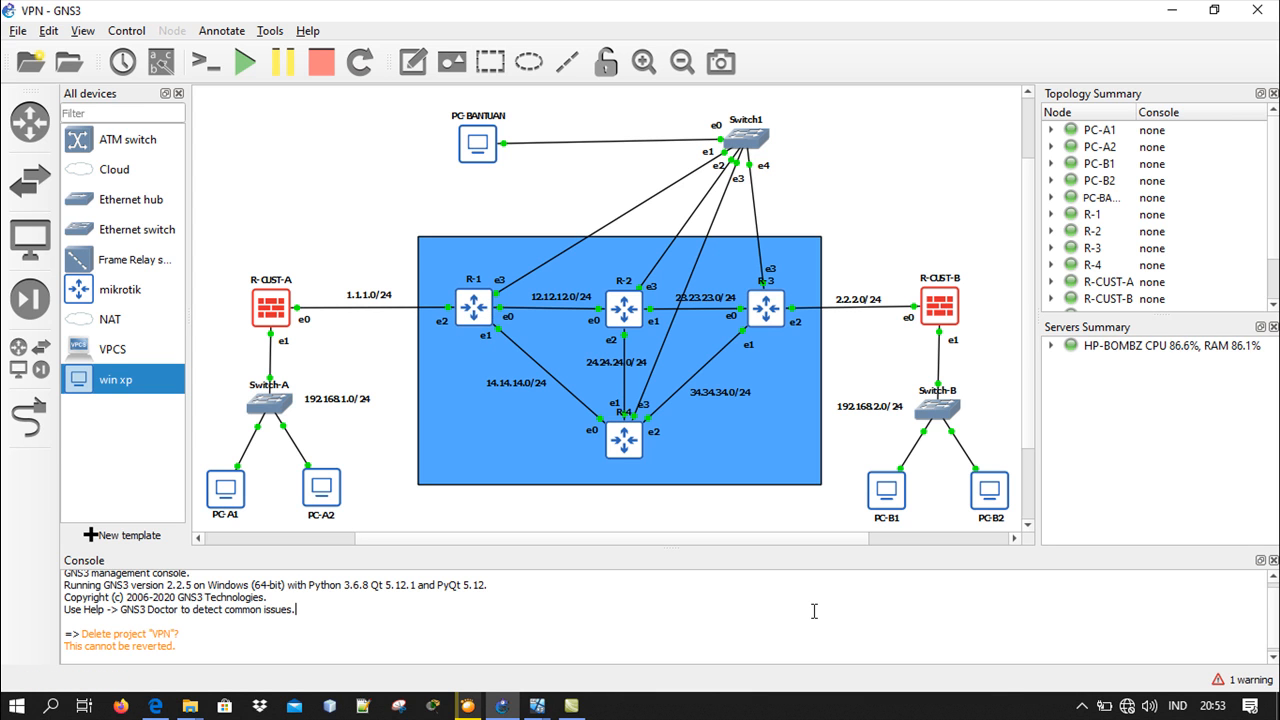
pyautogui.click(806, 715)
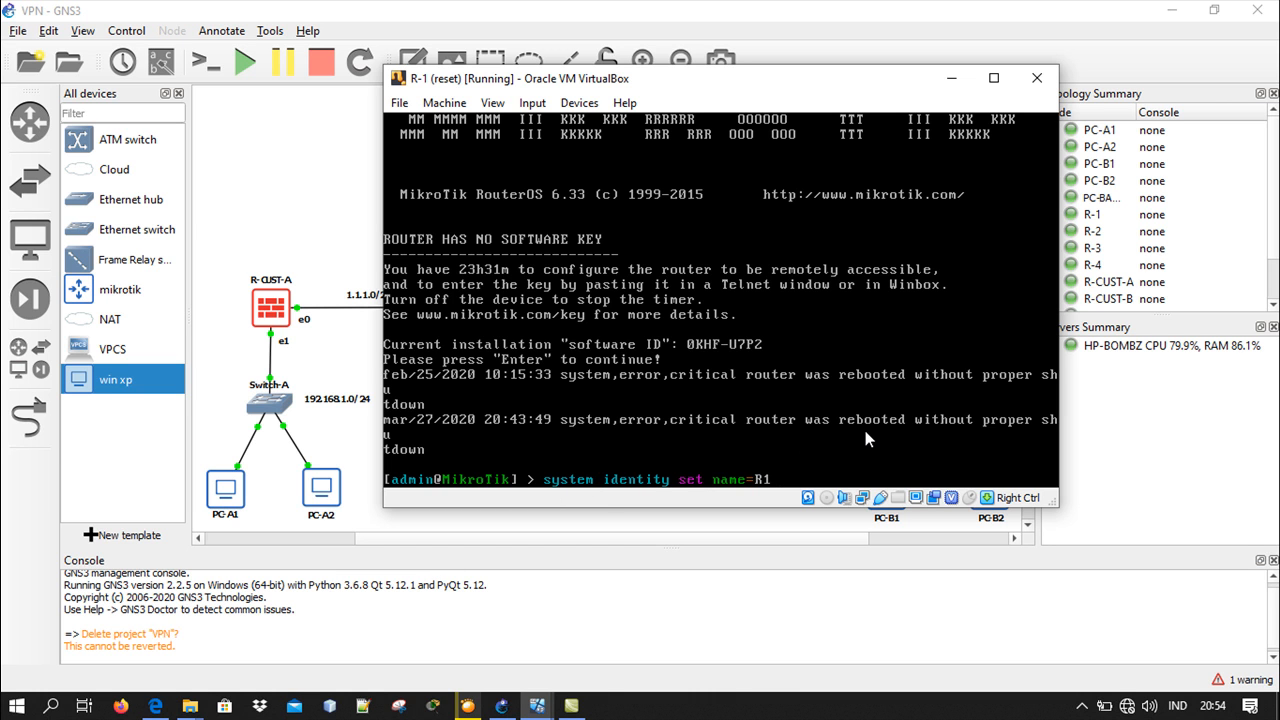
pyautogui.press('Return')
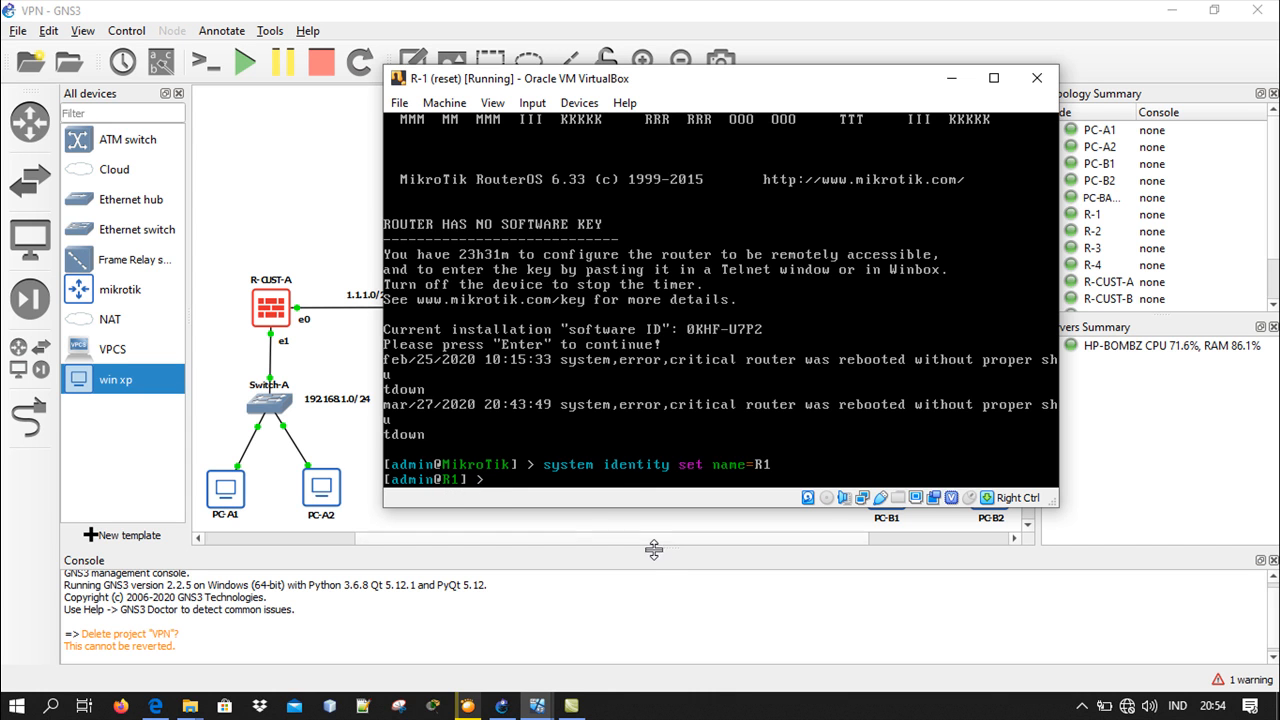
pyautogui.click(720, 712)
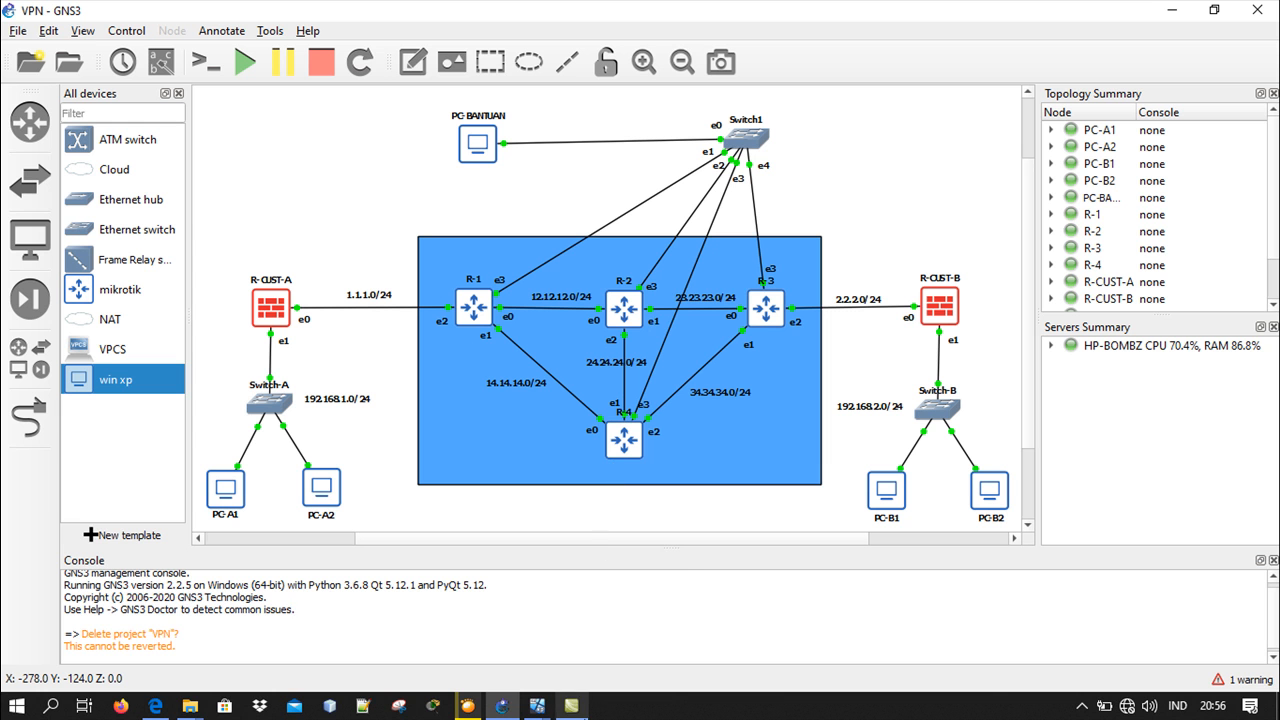
# In the R-2 router's console, set the system identity name to R2 and minimize the console
pyautogui.moveTo(537, 708)
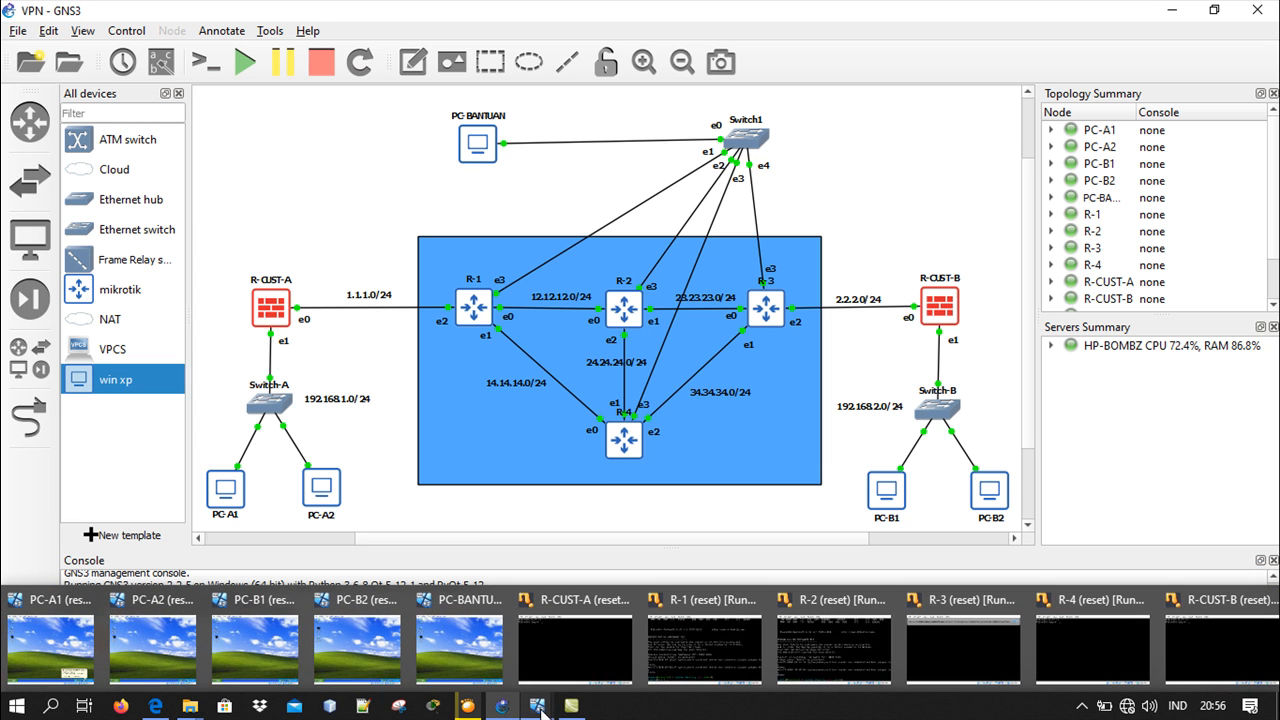
pyautogui.click(834, 645)
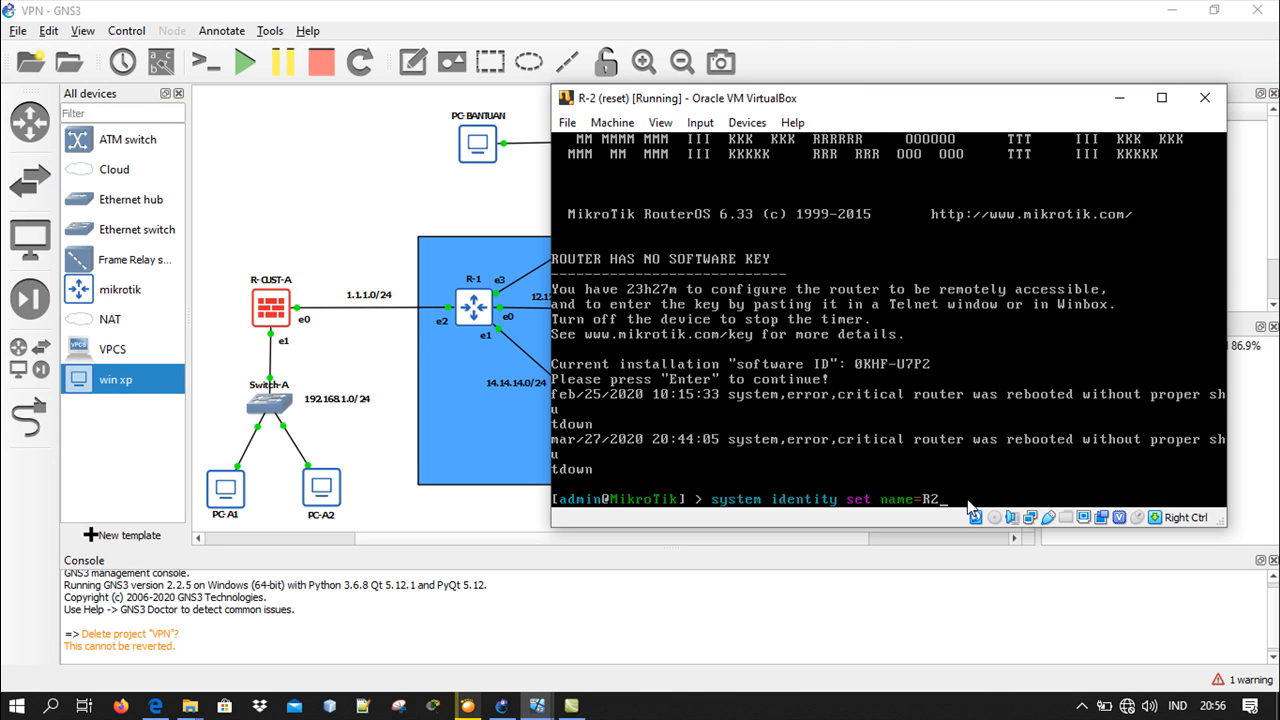
pyautogui.press('Return')
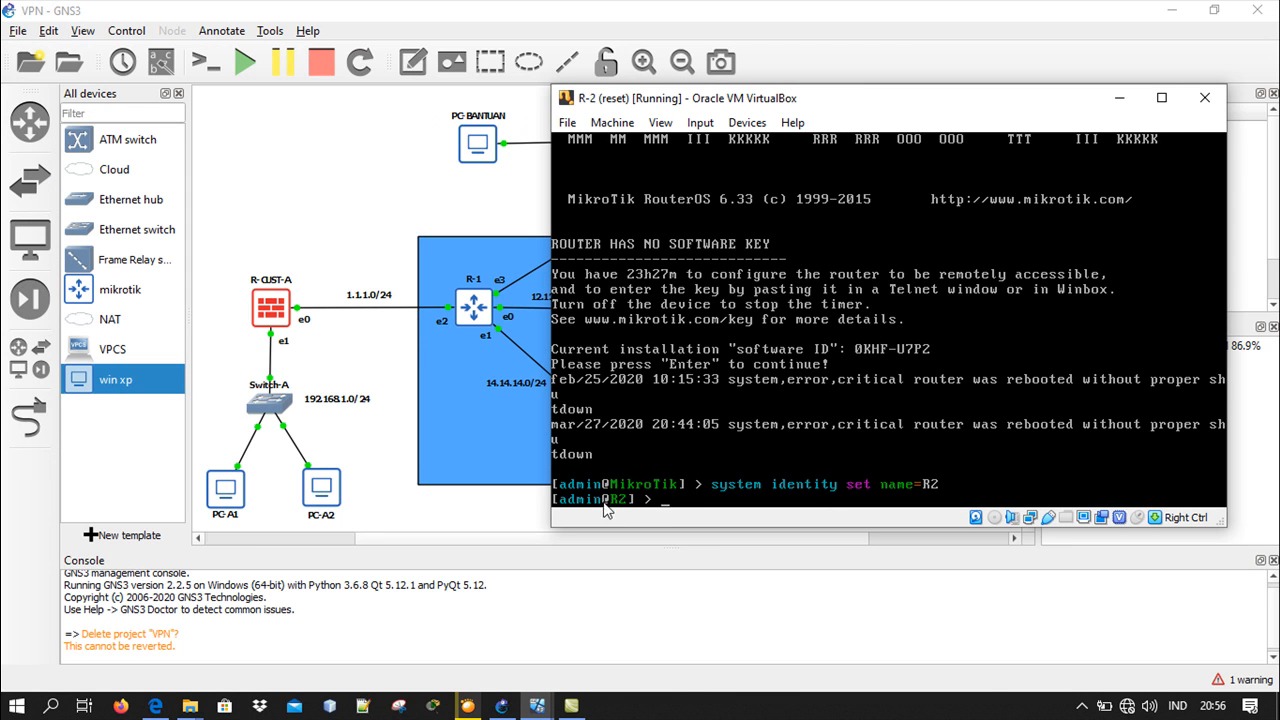
pyautogui.click(1119, 97)
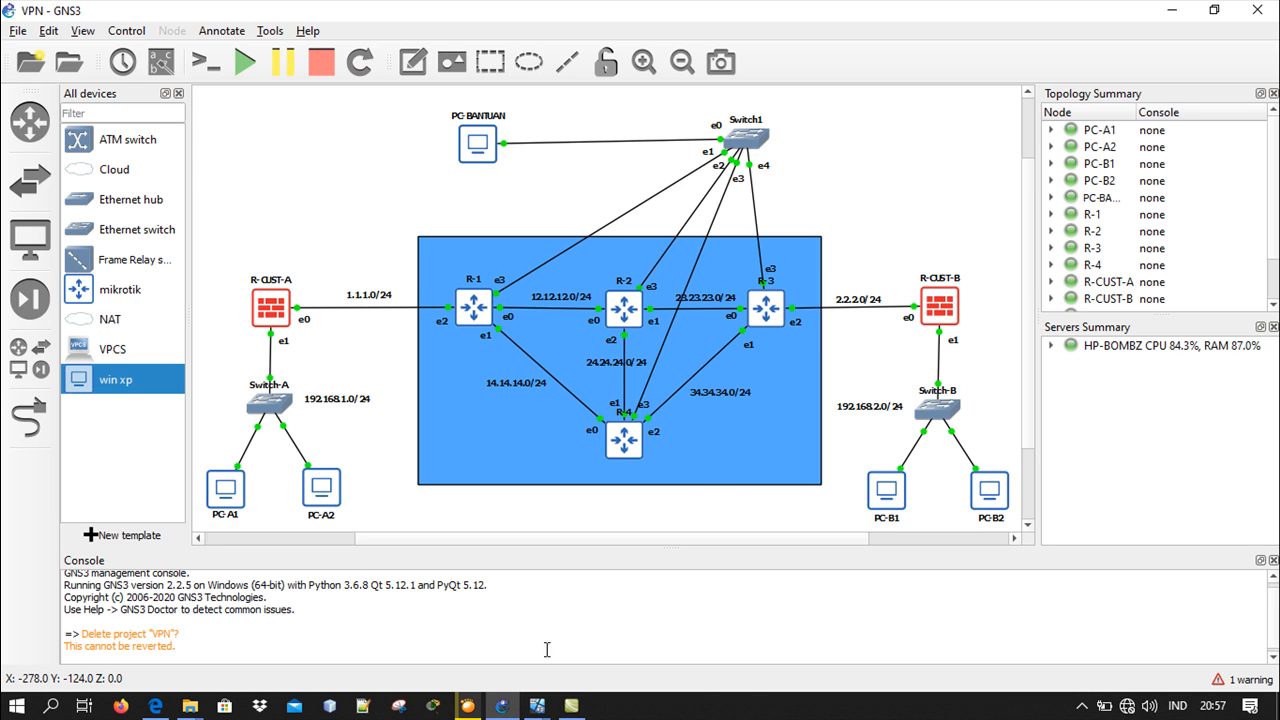
# In the R-3 router's console, set the system identity name to R3 and minimize the console
pyautogui.moveTo(556, 708)
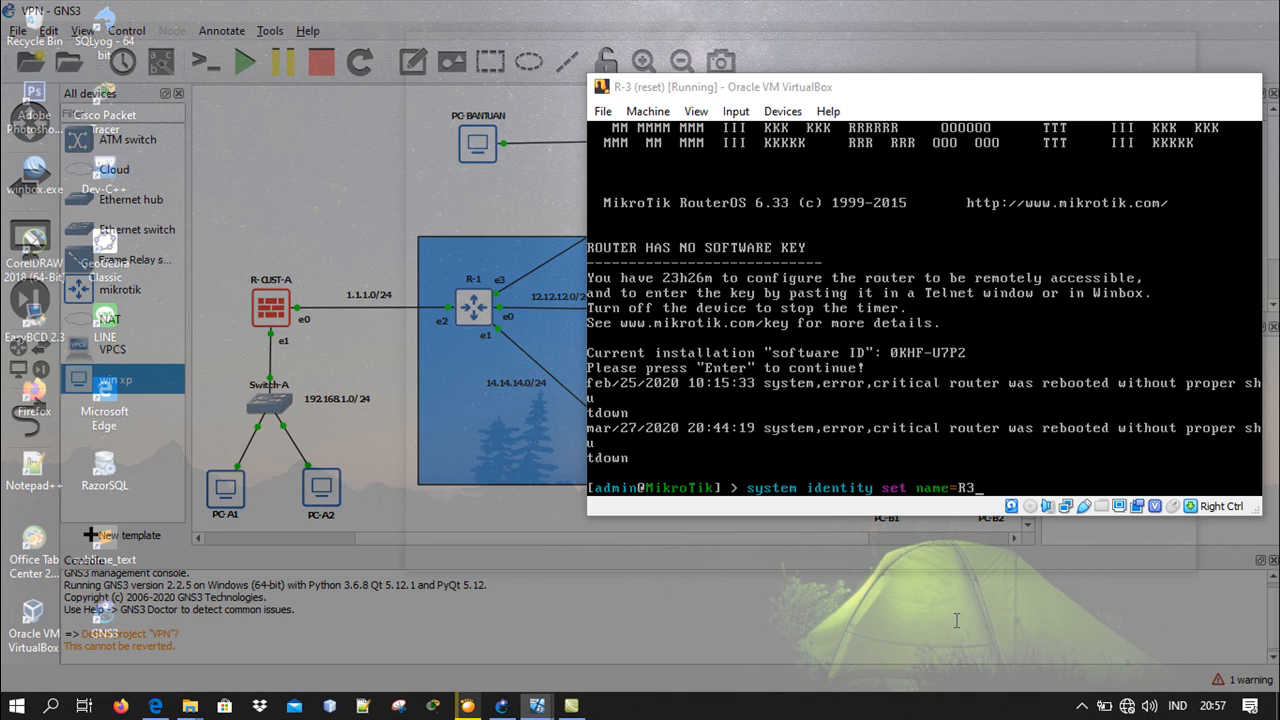
pyautogui.click(912, 630)
pyautogui.press('Return')
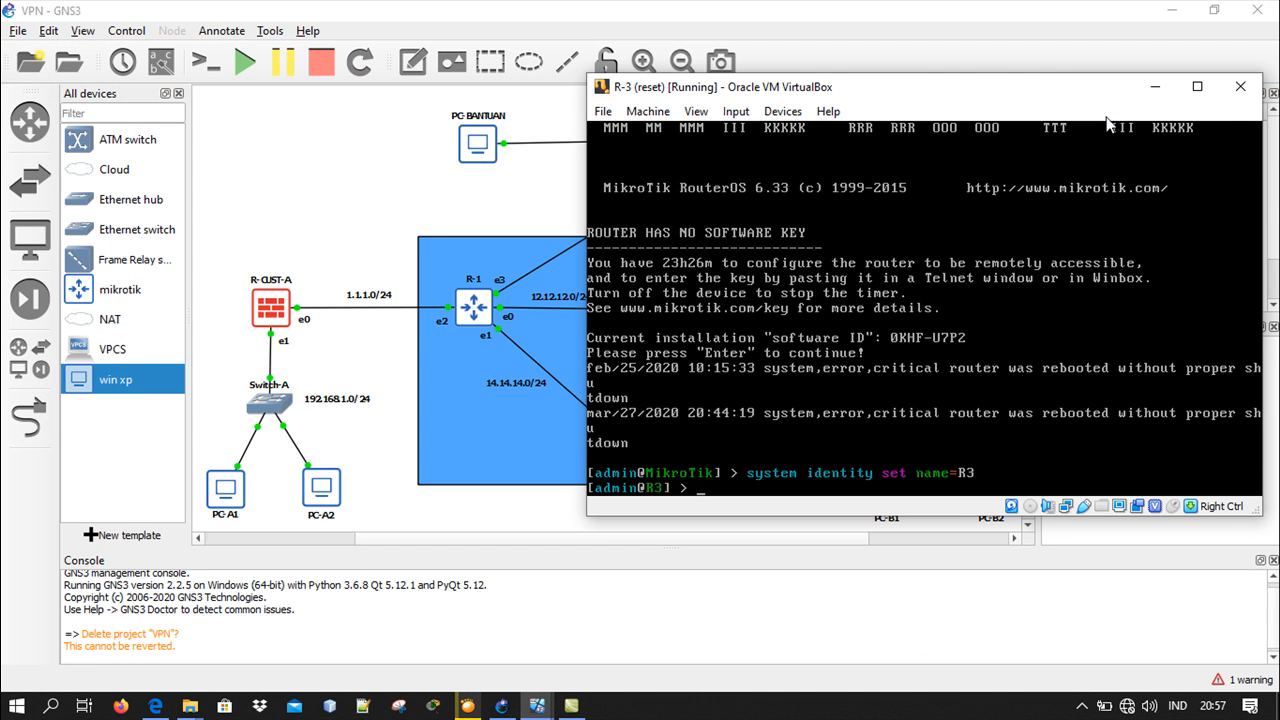
pyautogui.click(1155, 86)
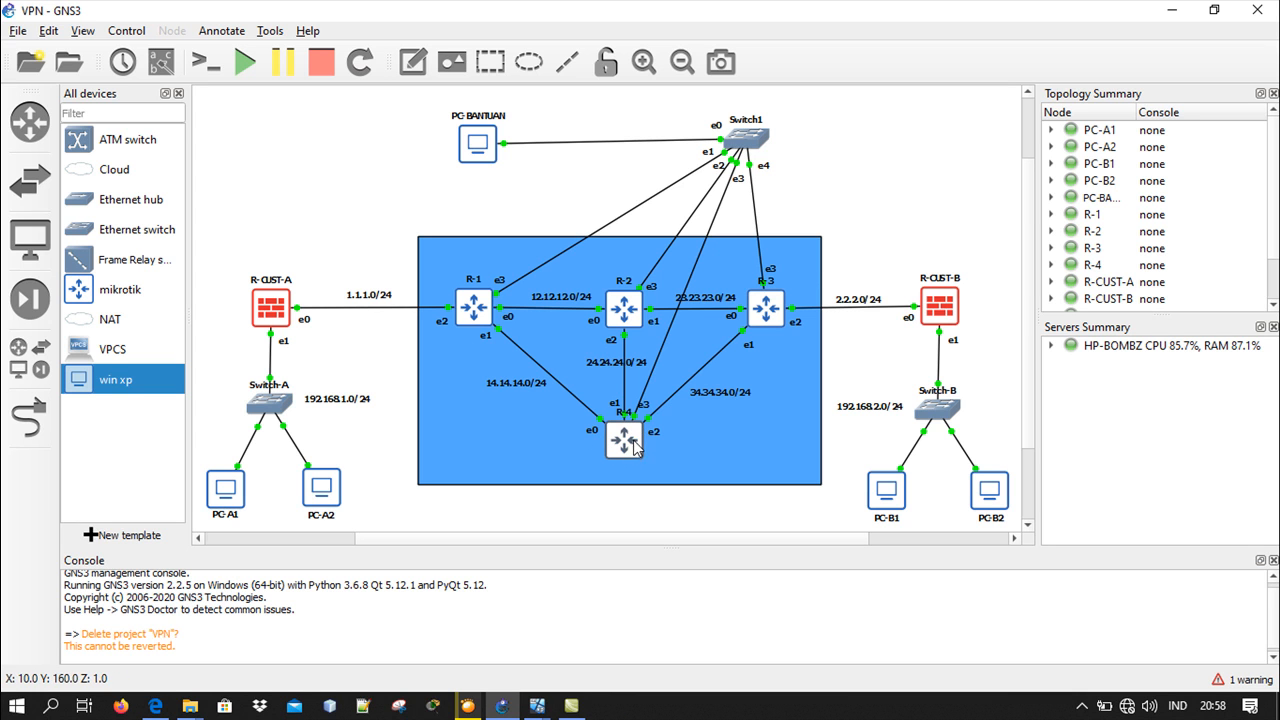
# In the R-4 router's console, set the system identity name to R4 and minimize the console
pyautogui.moveTo(527, 716)
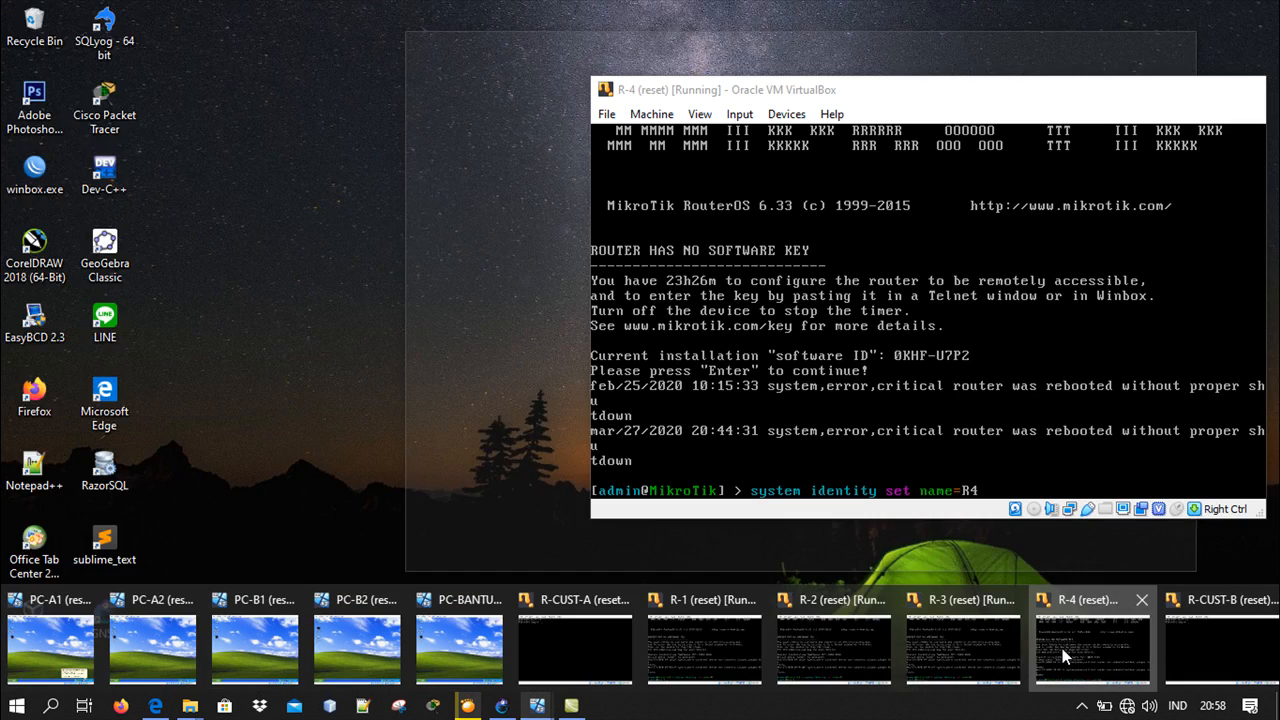
pyautogui.click(1062, 648)
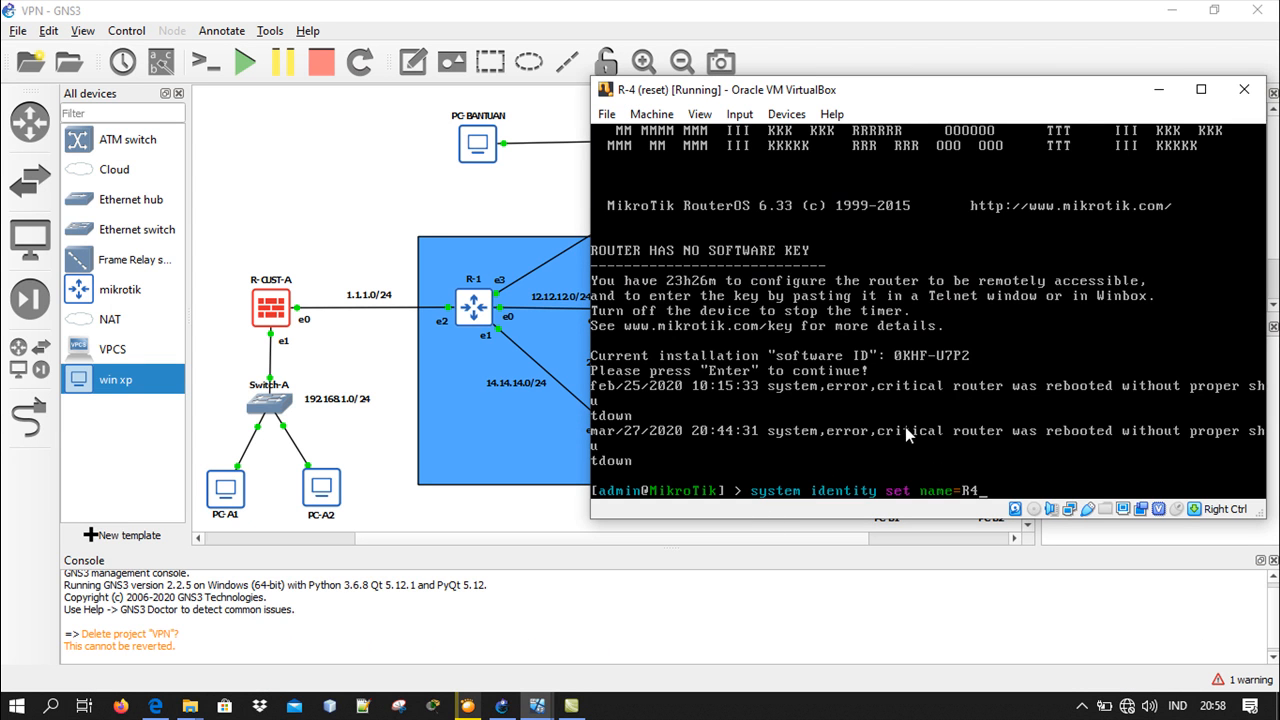
pyautogui.press('Return')
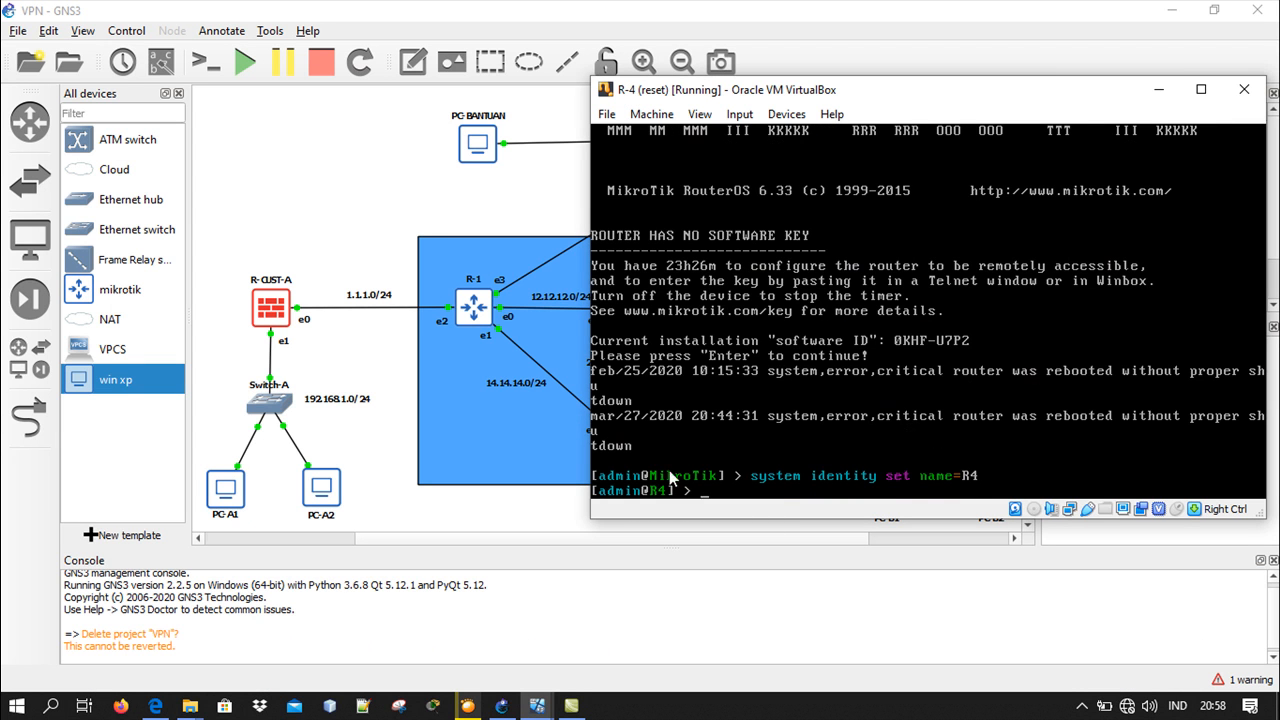
pyautogui.click(1158, 89)
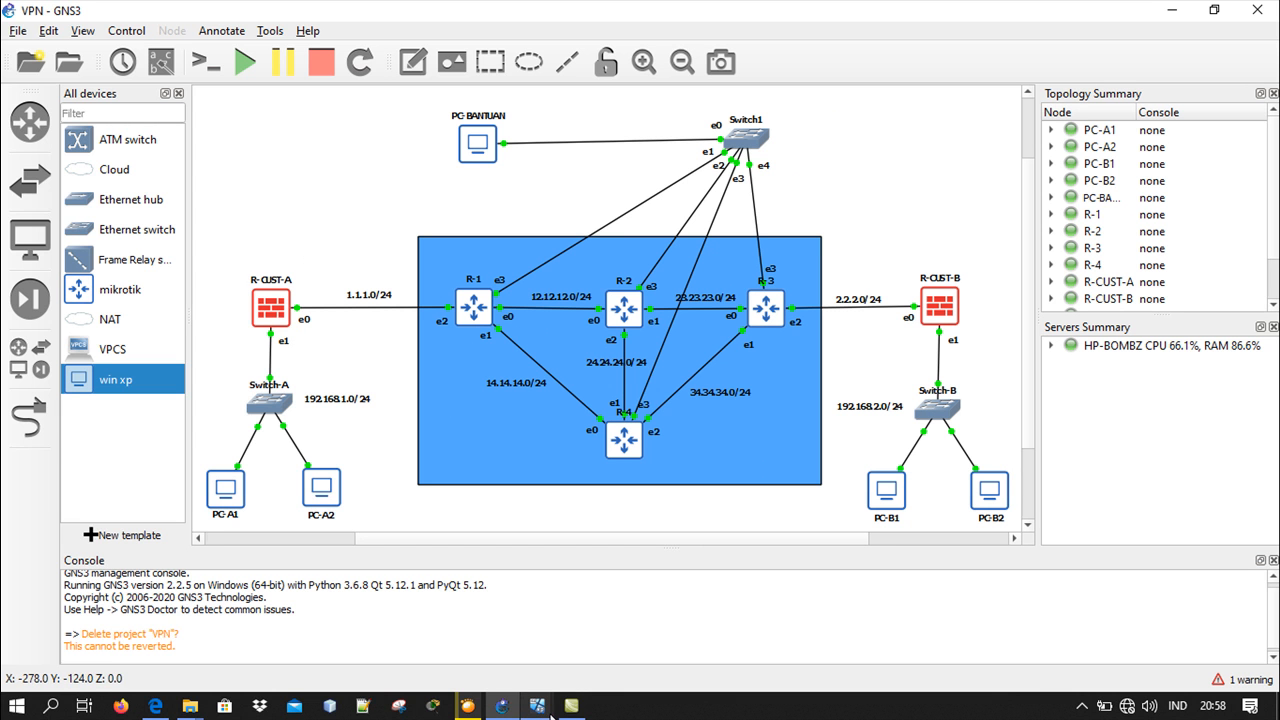
# In the R-CUST-A router's console, set the system identity name to R-CUST-A and minimize the console
pyautogui.moveTo(545, 706)
pyautogui.click(621, 678)
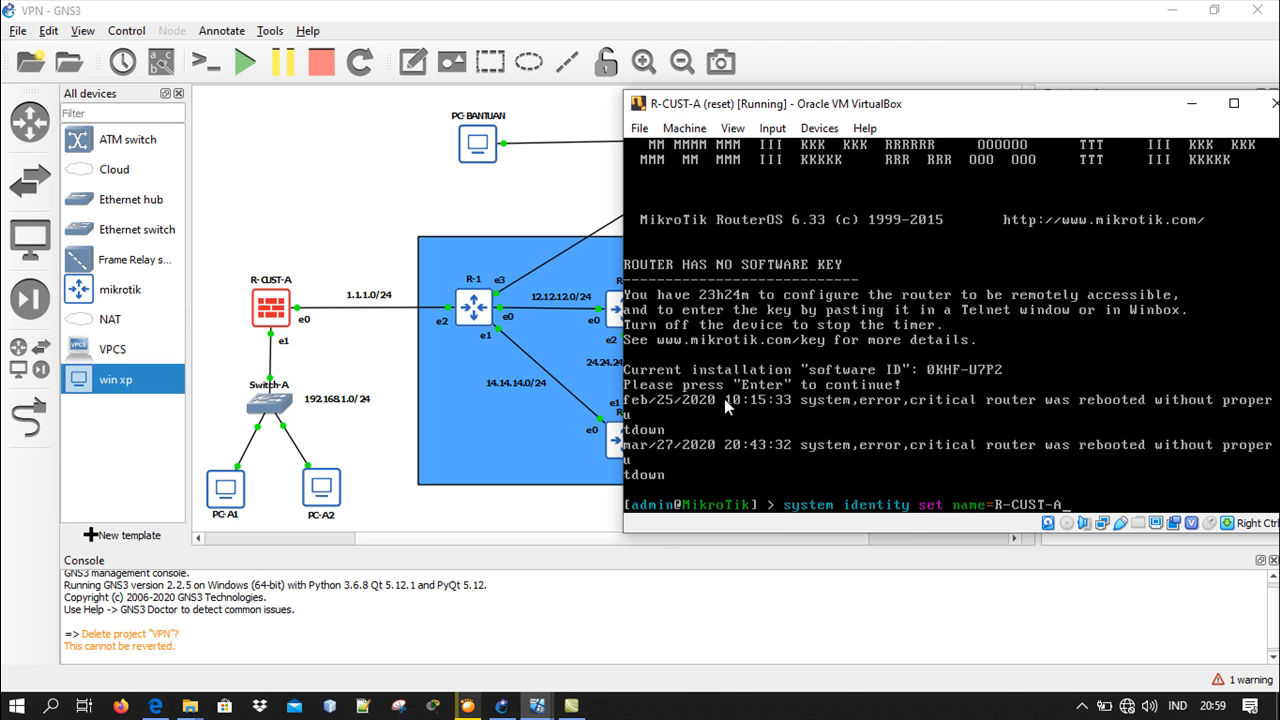
pyautogui.press('Return')
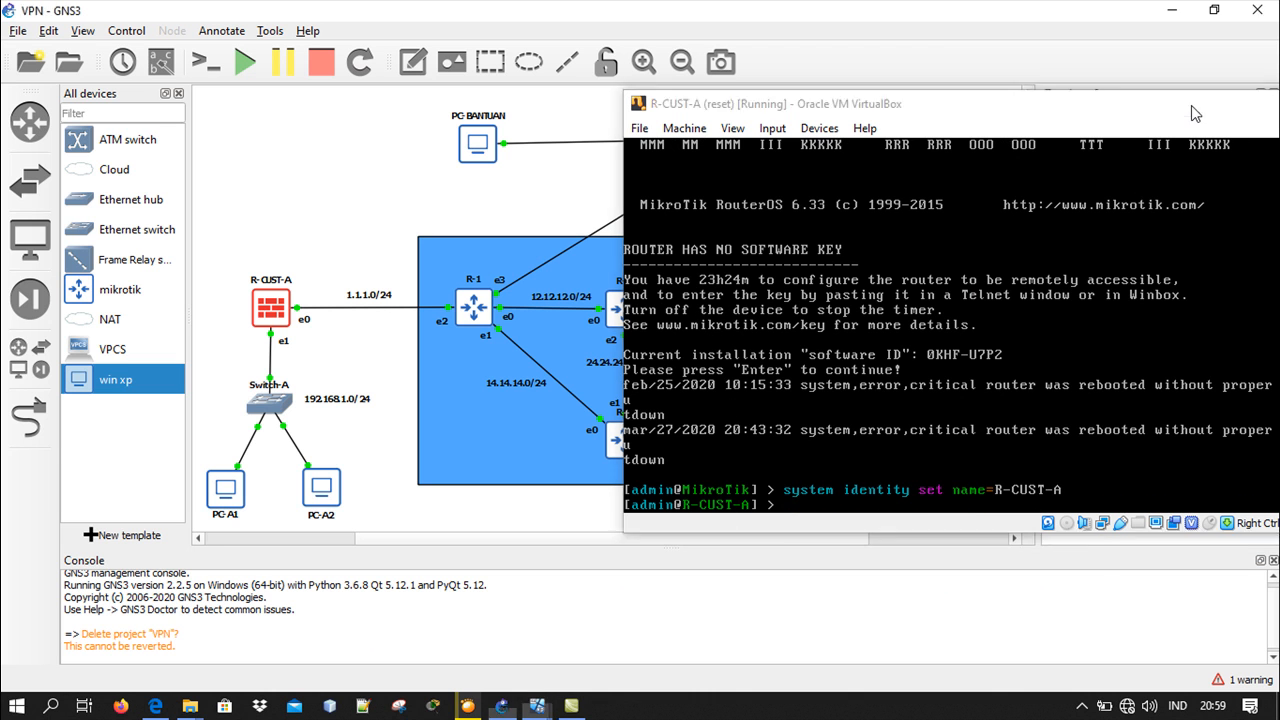
pyautogui.click(1191, 104)
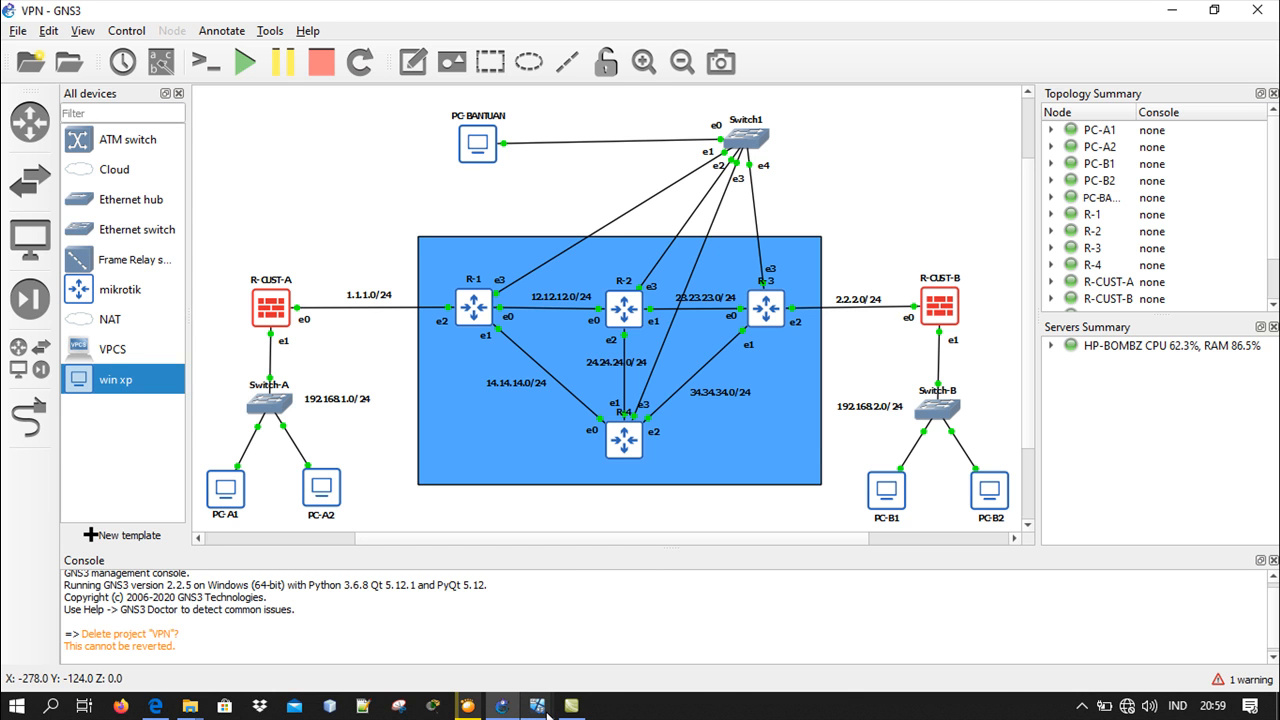
# In the R-CUST-B router's console, set the system identity name to R-CUST-B and minimize the console
pyautogui.moveTo(547, 713)
pyautogui.click(1178, 632)
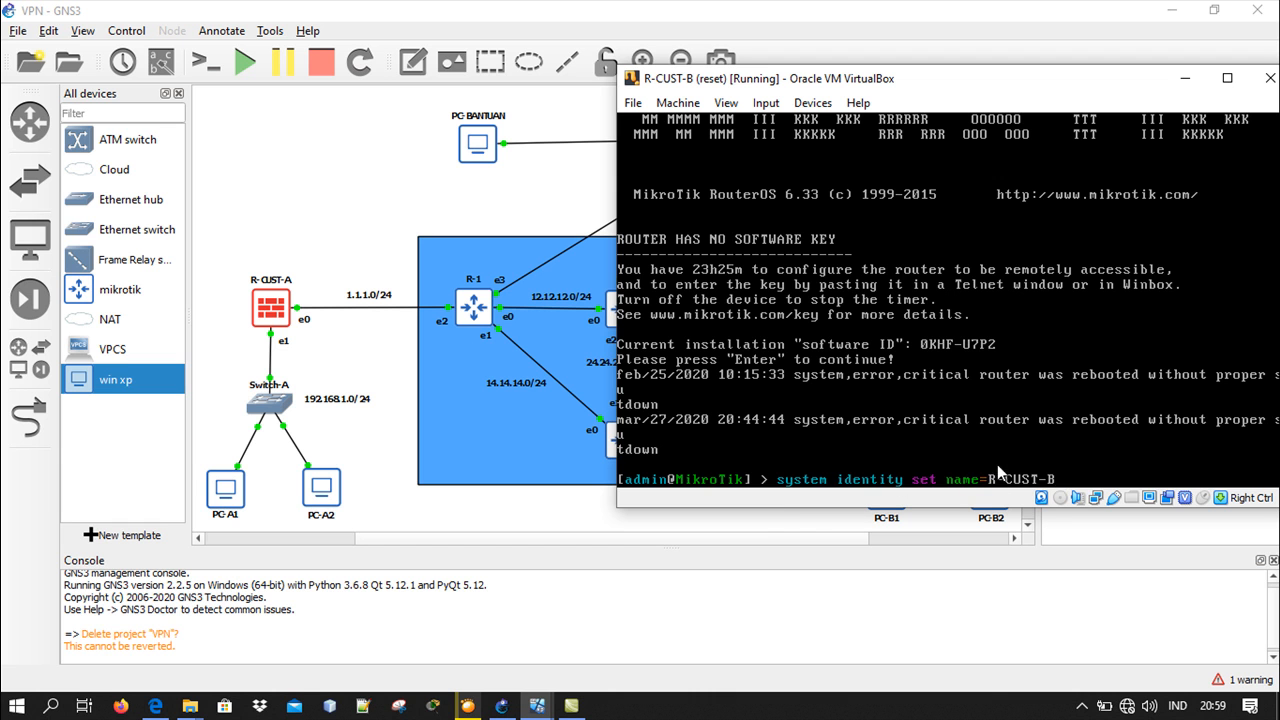
pyautogui.press('Return')
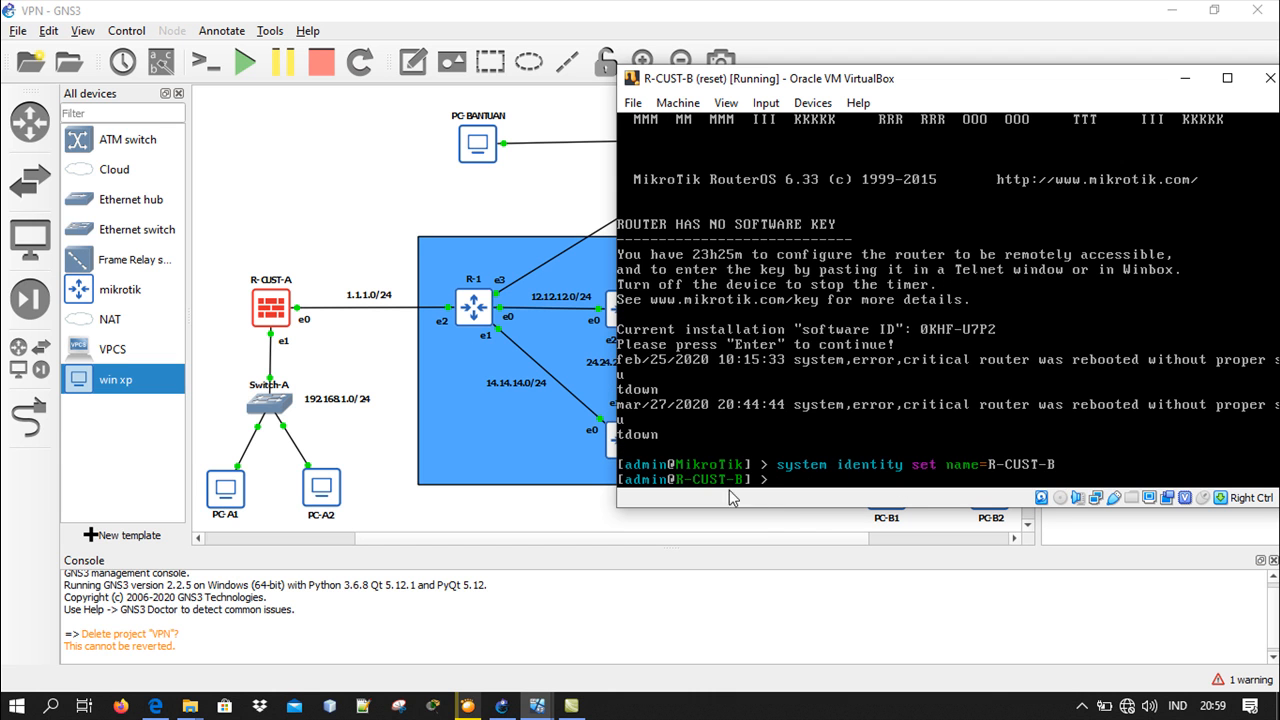
pyautogui.click(1184, 78)
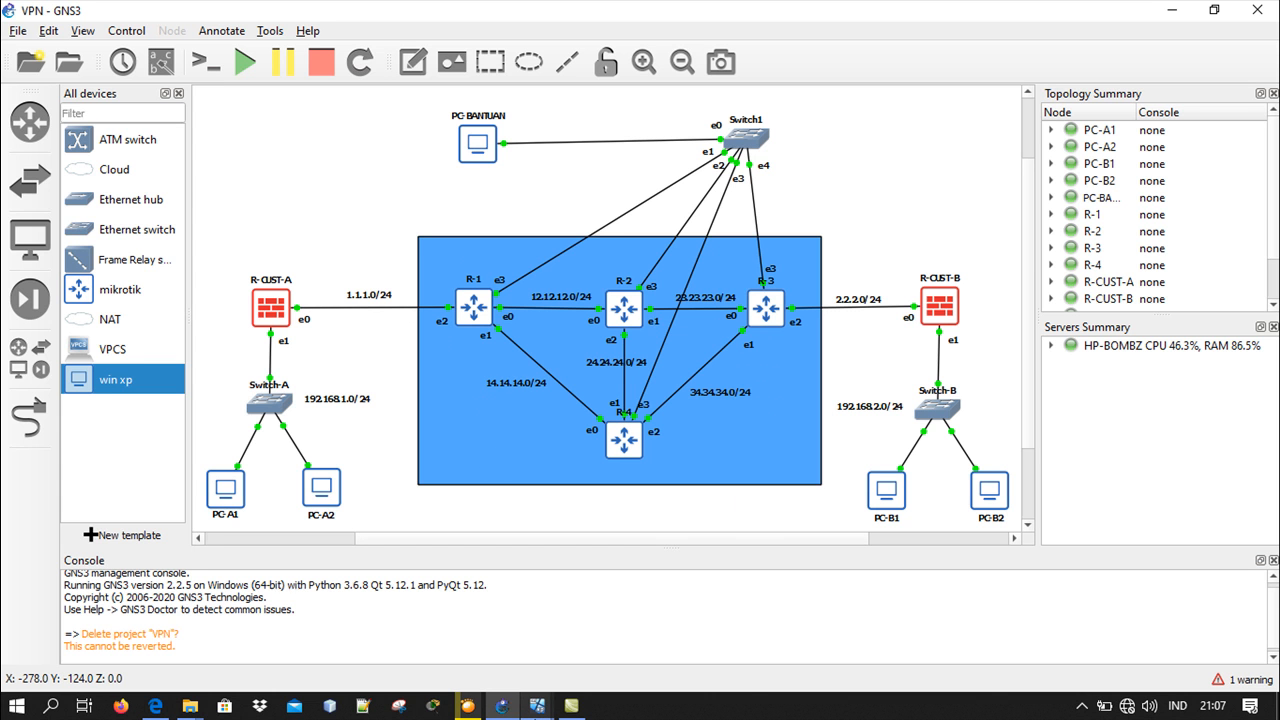
# In the R-1 router's console, list the configured addresses with "ip address print", then minimize the console
pyautogui.moveTo(537, 705)
pyautogui.click(703, 639)
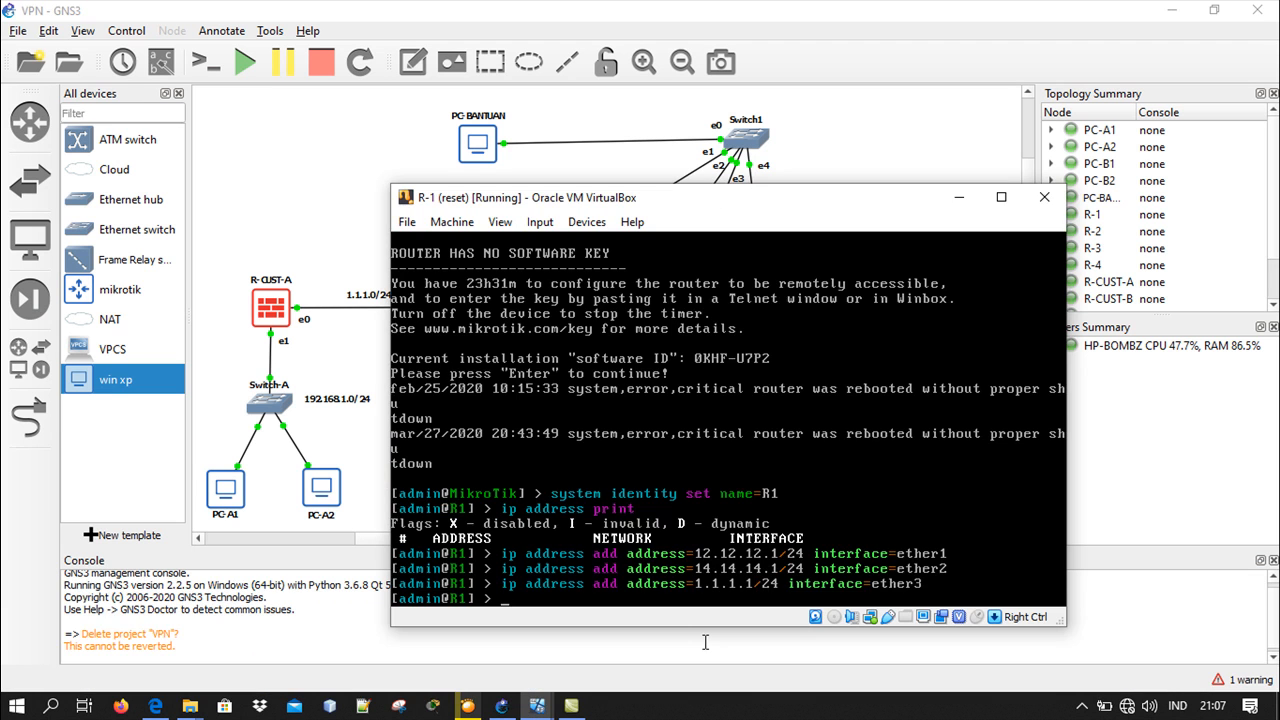
pyautogui.moveTo(697, 200); pyautogui.dragTo(677, 150)
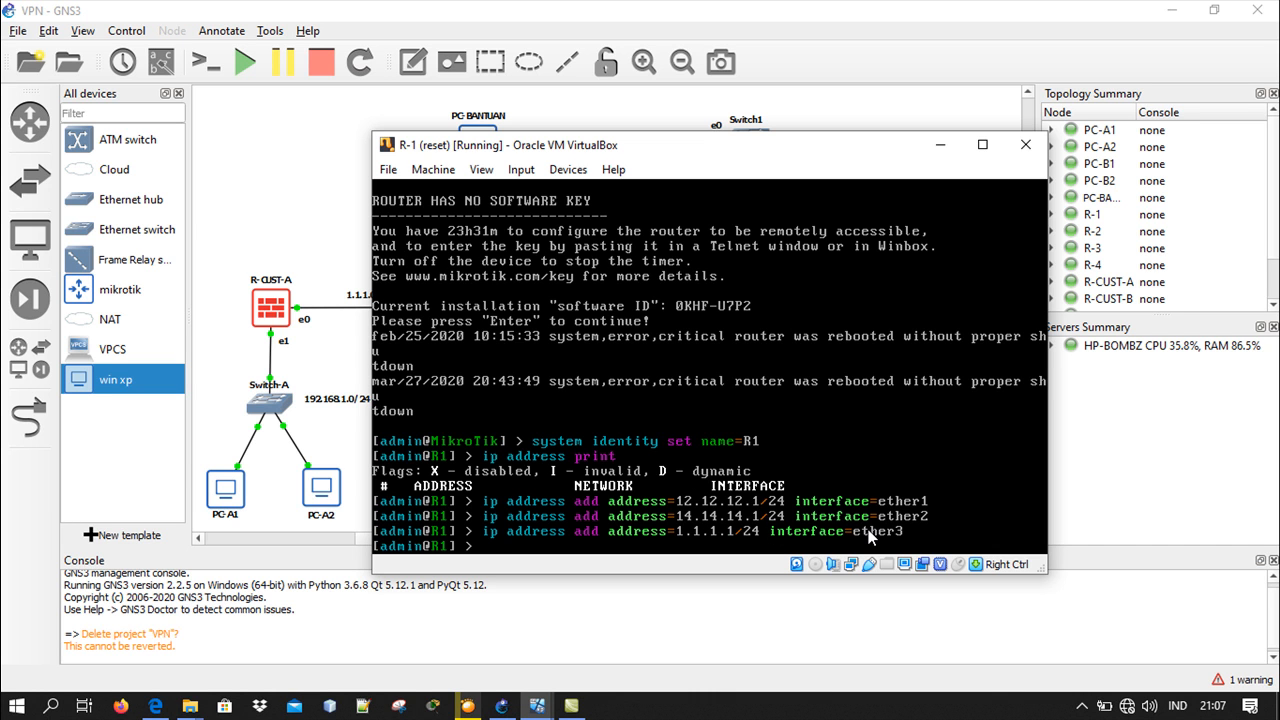
pyautogui.write('dress print')
pyautogui.press('Return')
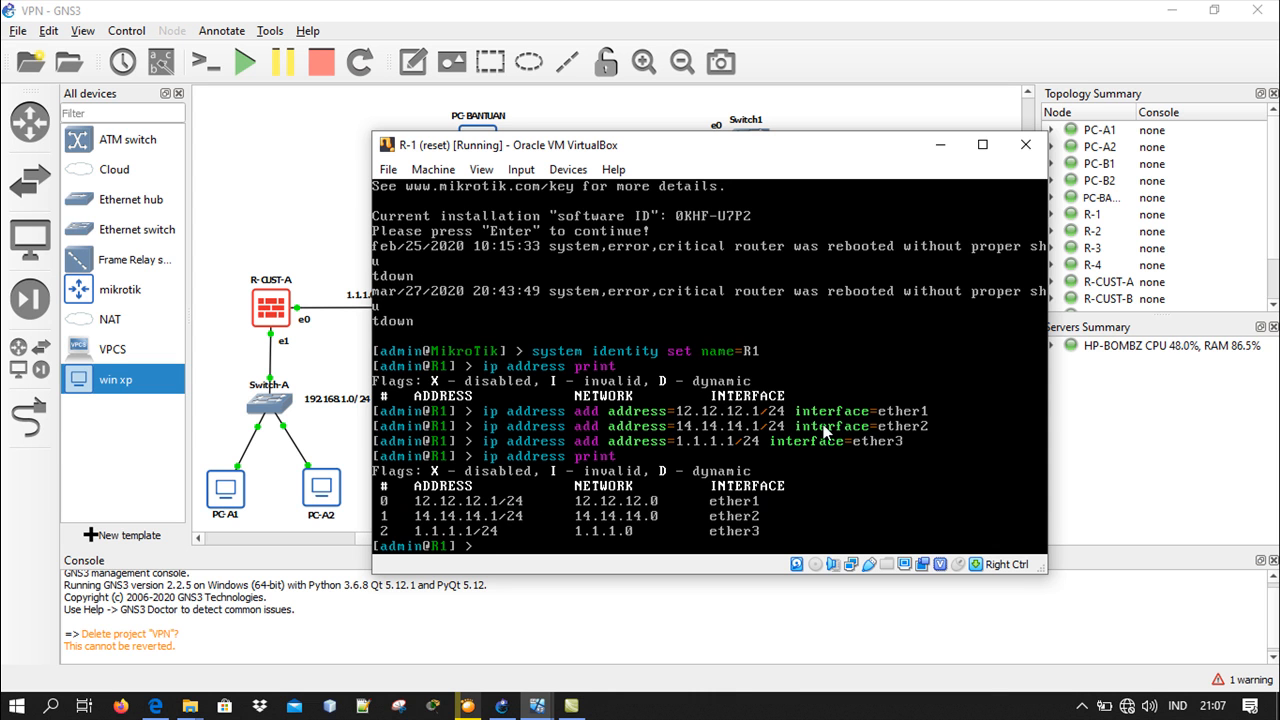
pyautogui.click(940, 145)
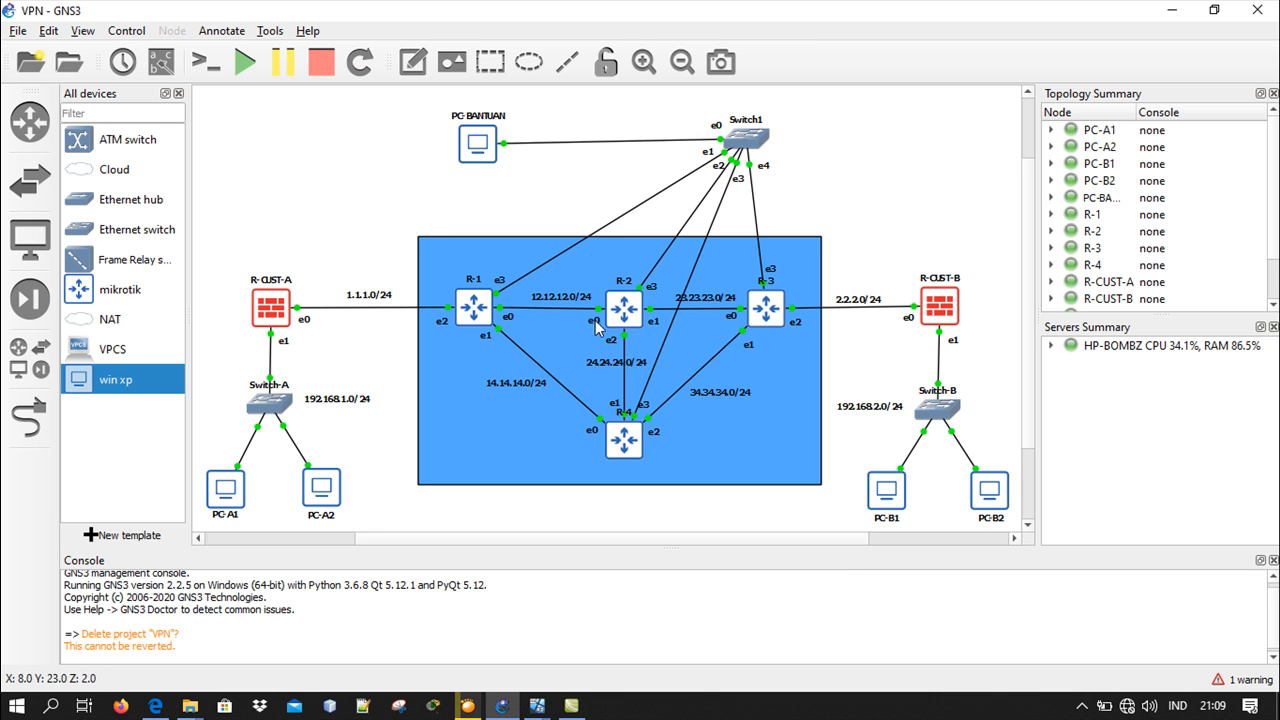
# In the R-2 router's console, list the configured addresses with "ip address print" and minimize the console
pyautogui.moveTo(509, 716)
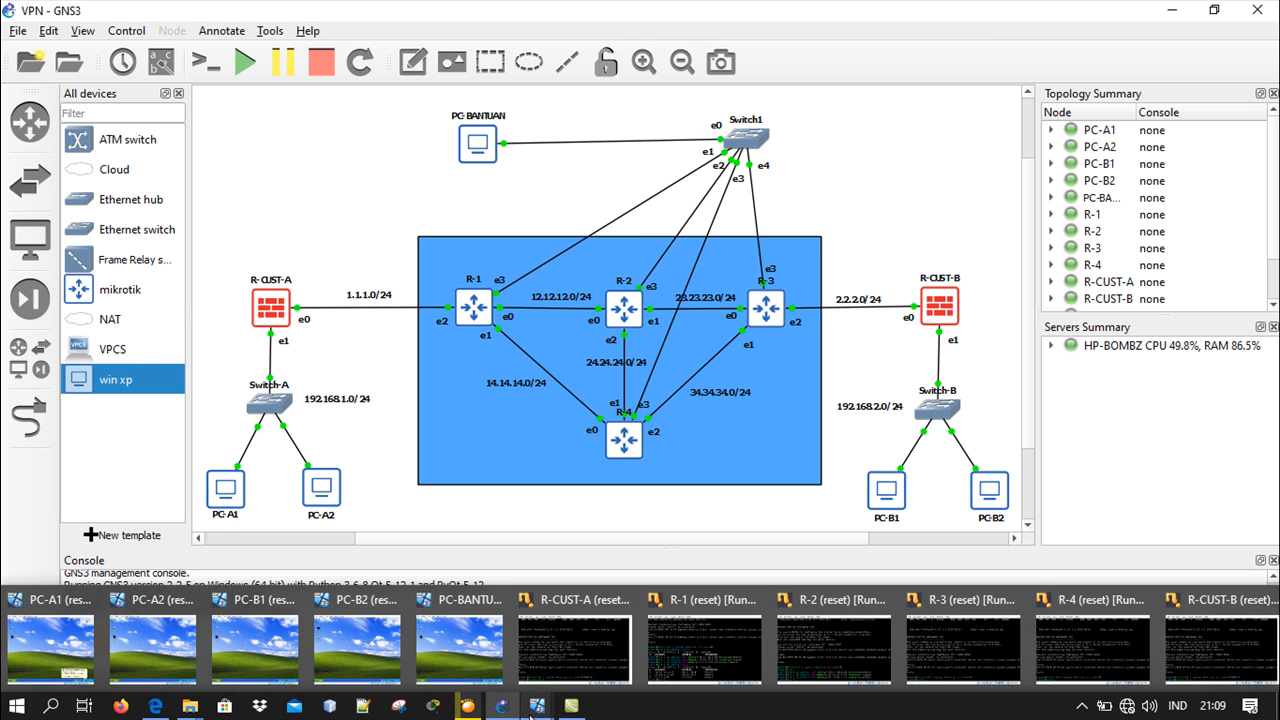
pyautogui.click(840, 645)
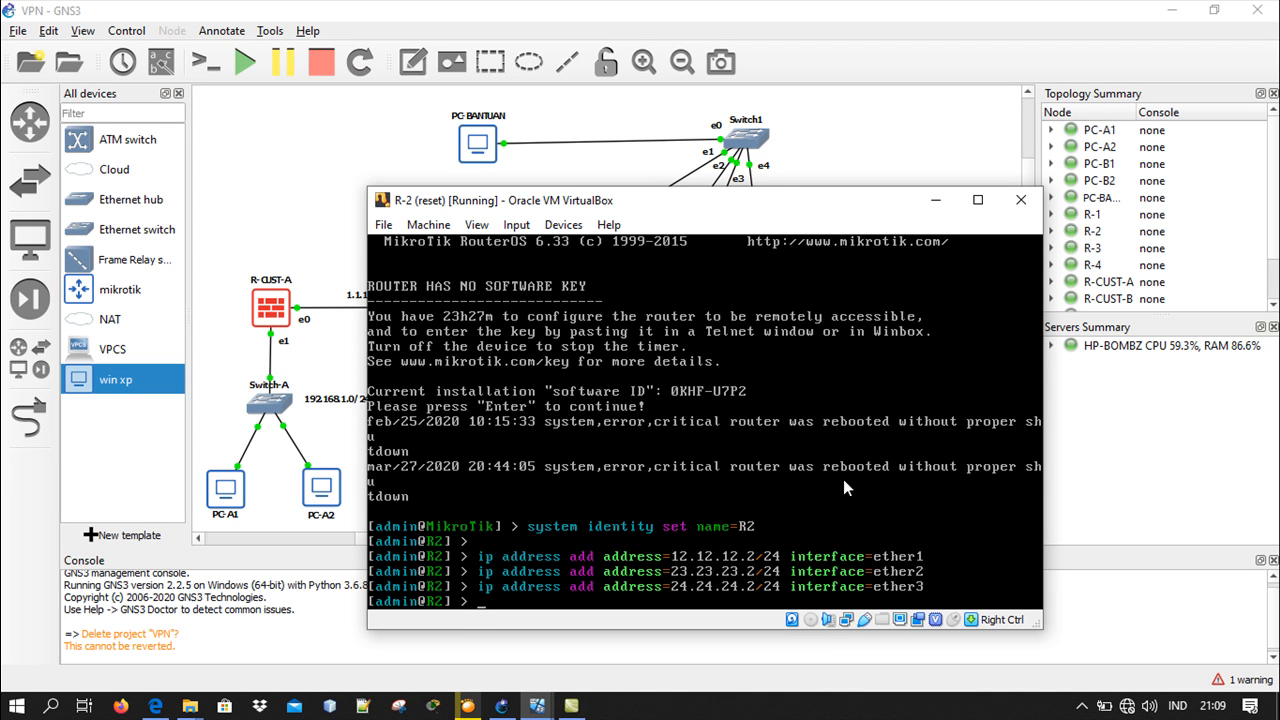
pyautogui.write('ip address print')
pyautogui.press('Return')
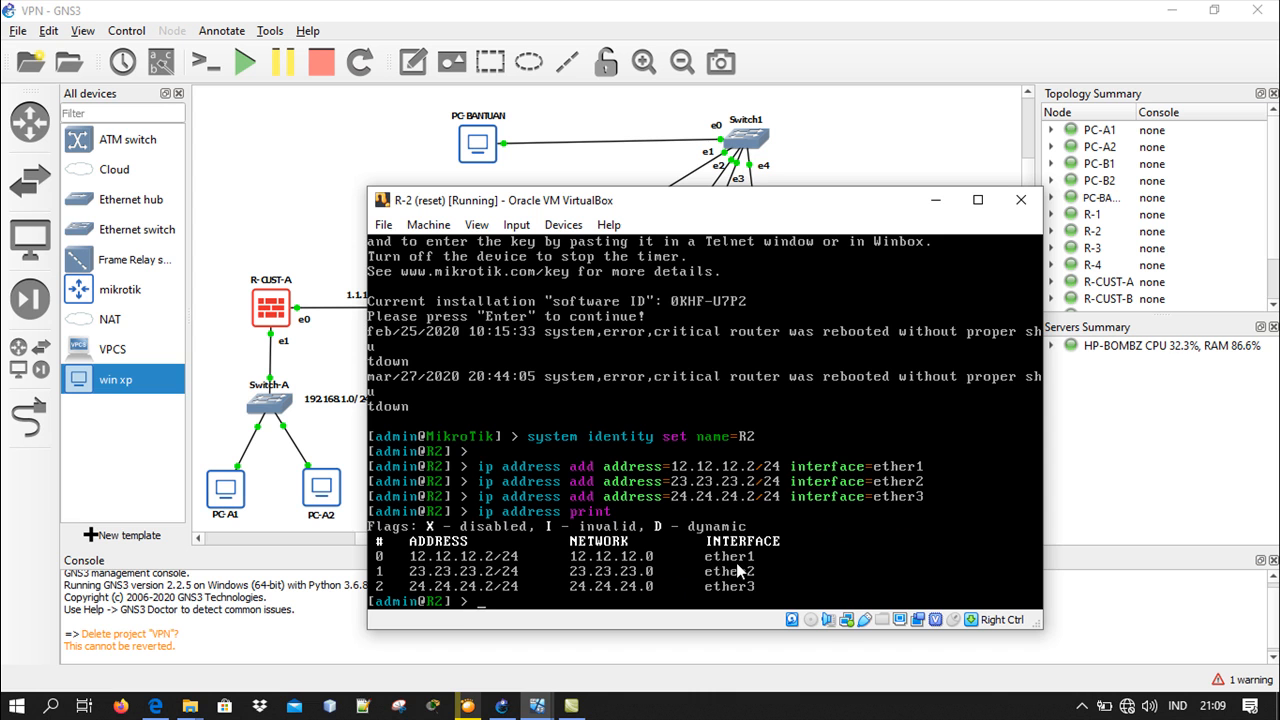
pyautogui.click(936, 200)
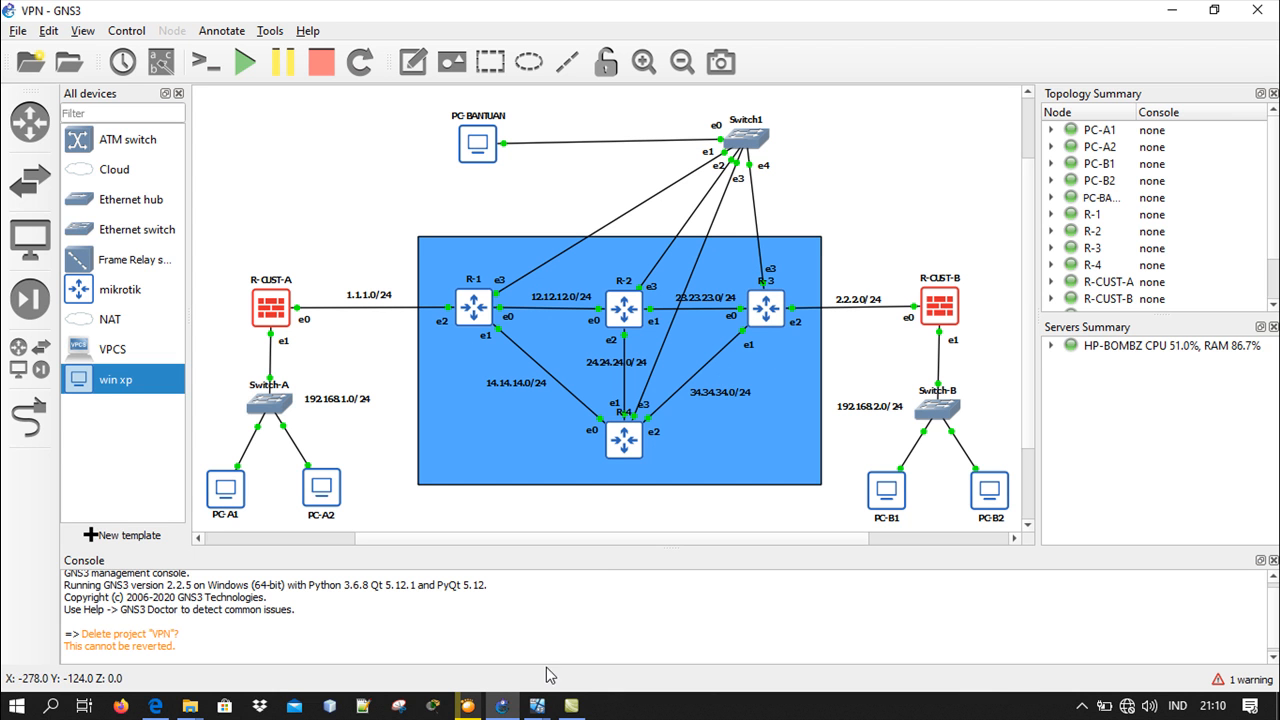
# In the R-3 router's console, list the configured addresses with "ip address print" and minimize the console
pyautogui.moveTo(537, 705)
pyautogui.click(939, 649)
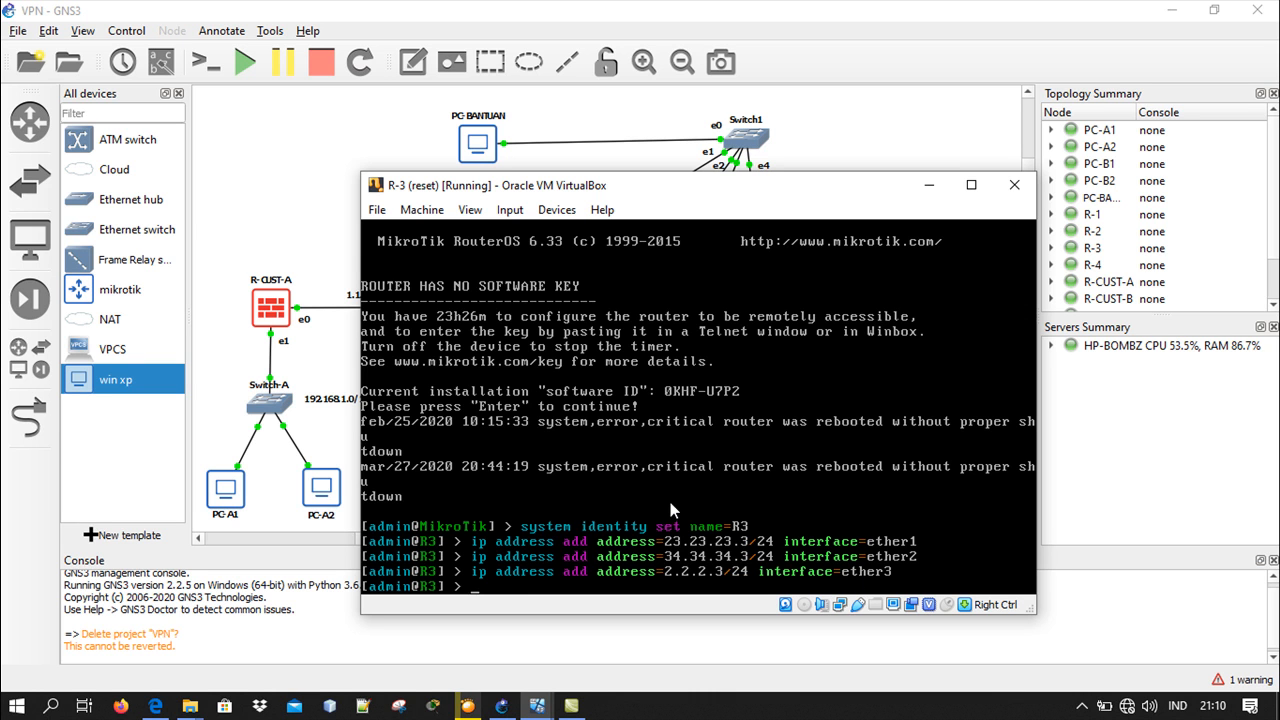
pyautogui.write('ip address print')
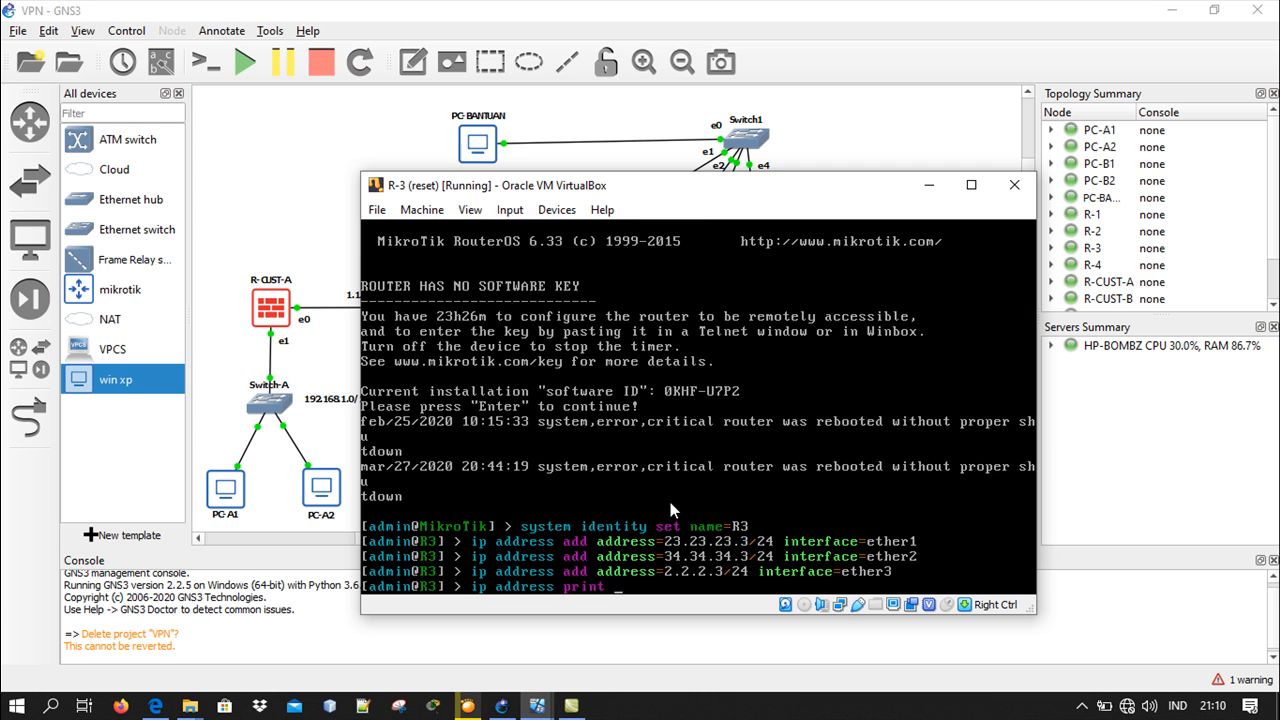
pyautogui.press('Return')
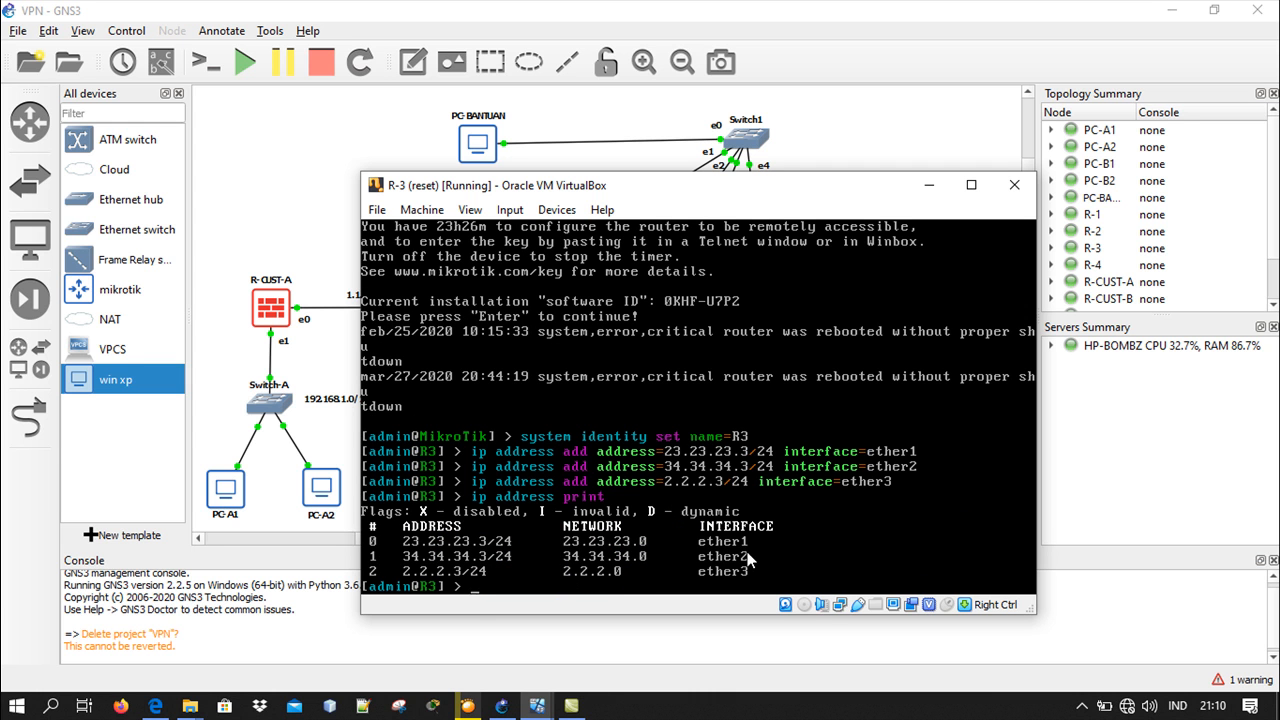
pyautogui.click(939, 181)
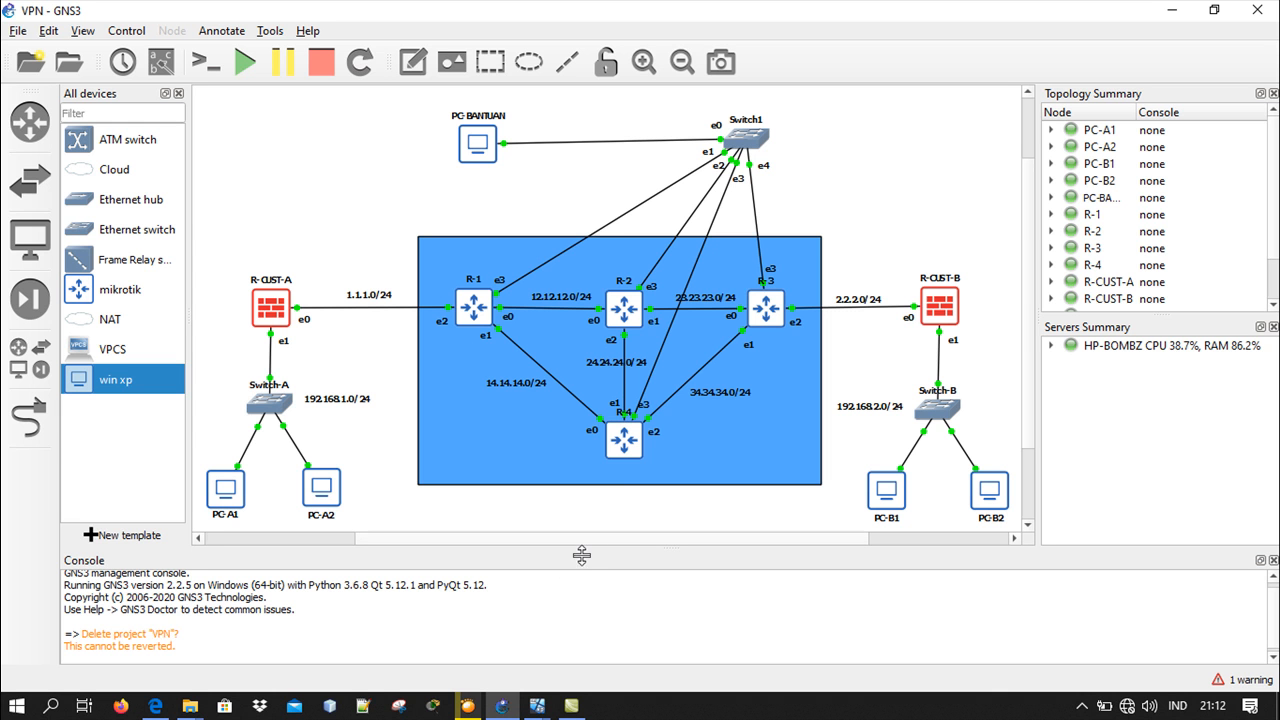
# In the R-4 router's console, list the configured addresses with "ip address print" and minimize the console
pyautogui.moveTo(545, 697)
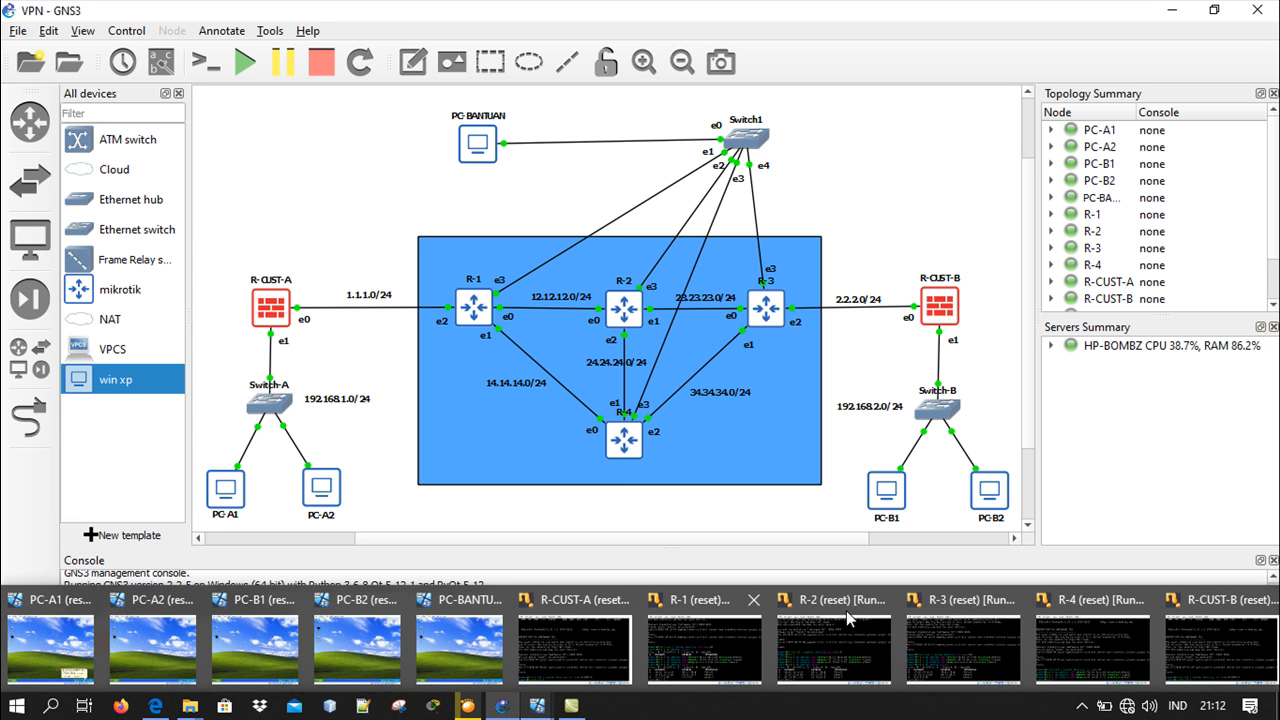
pyautogui.click(1057, 632)
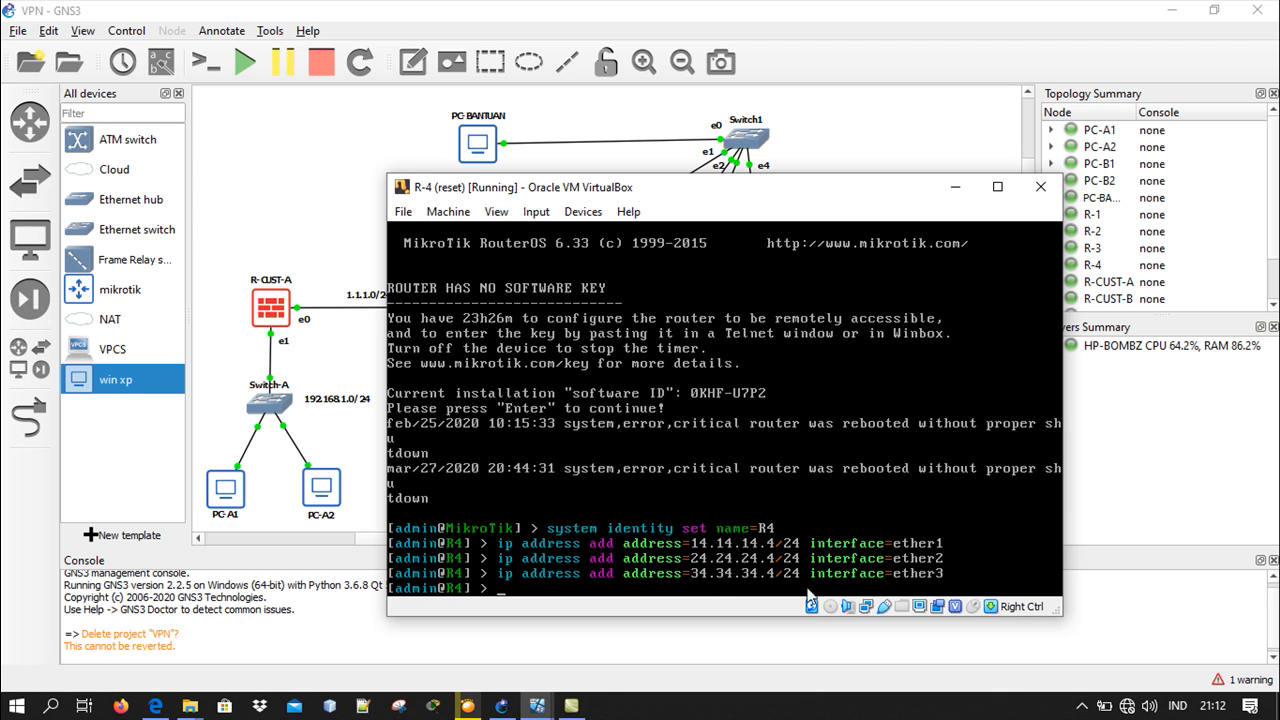
pyautogui.write('ip address print')
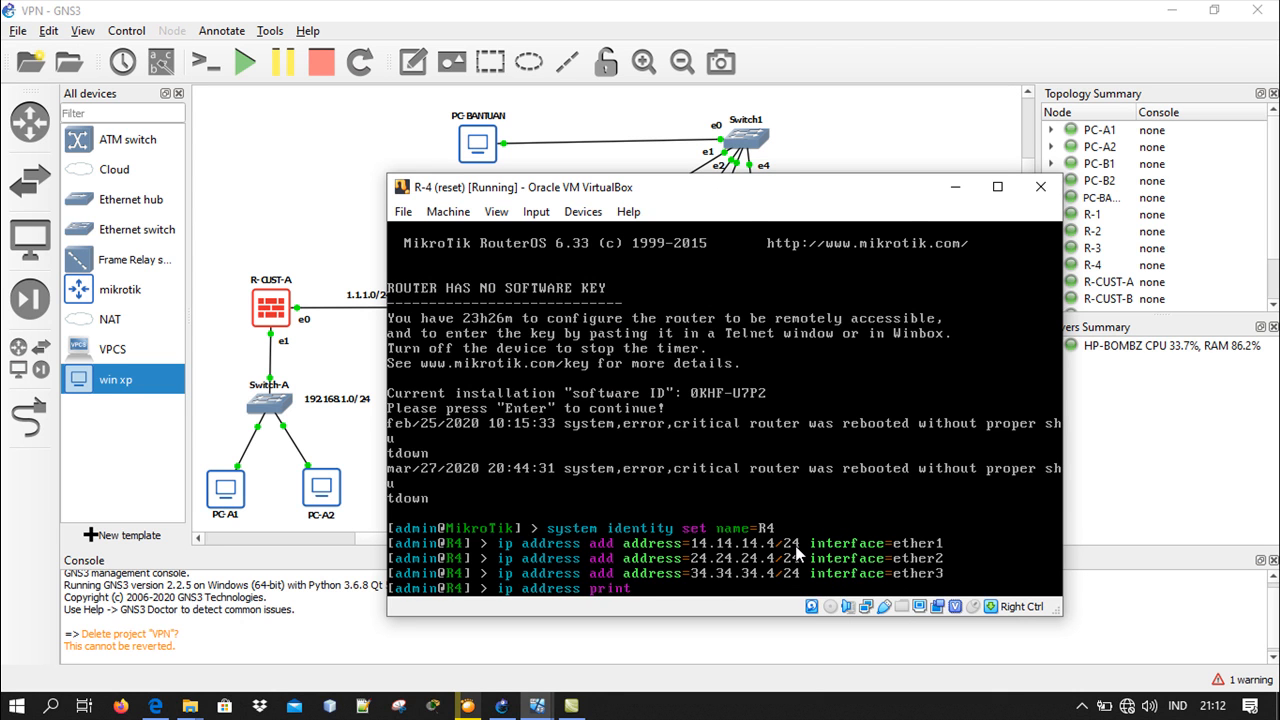
pyautogui.press('Return')
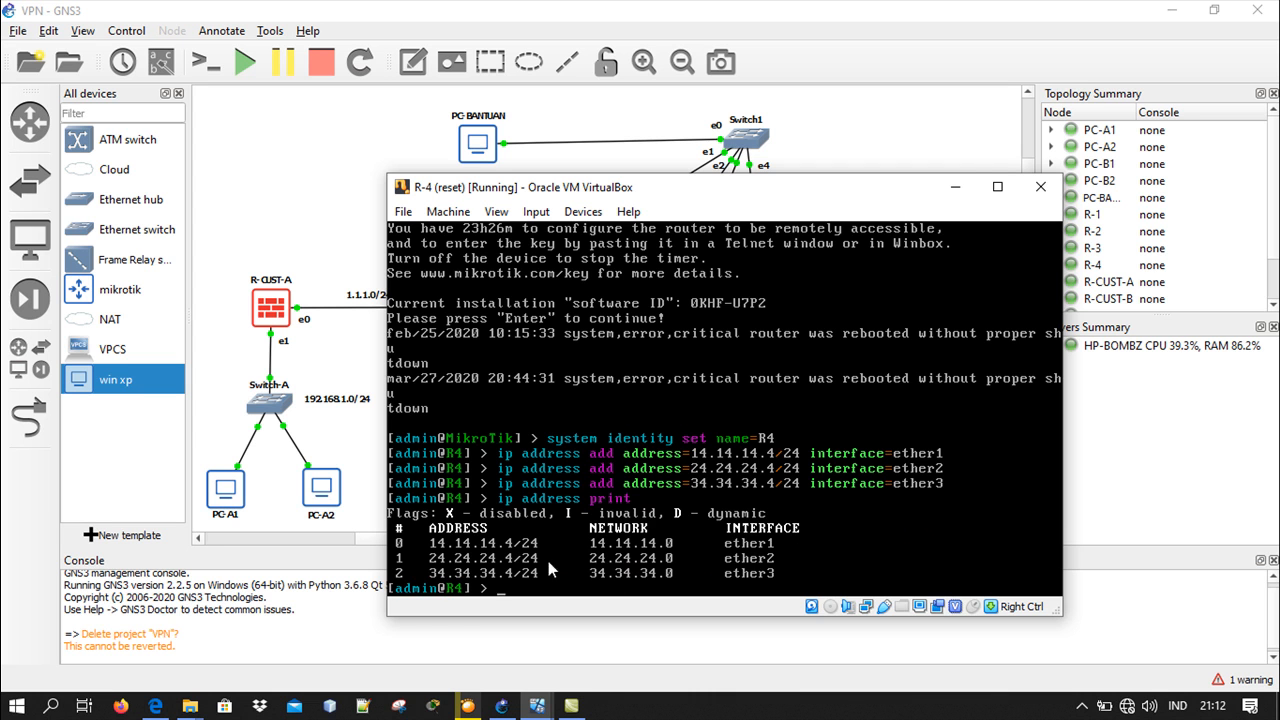
pyautogui.click(955, 187)
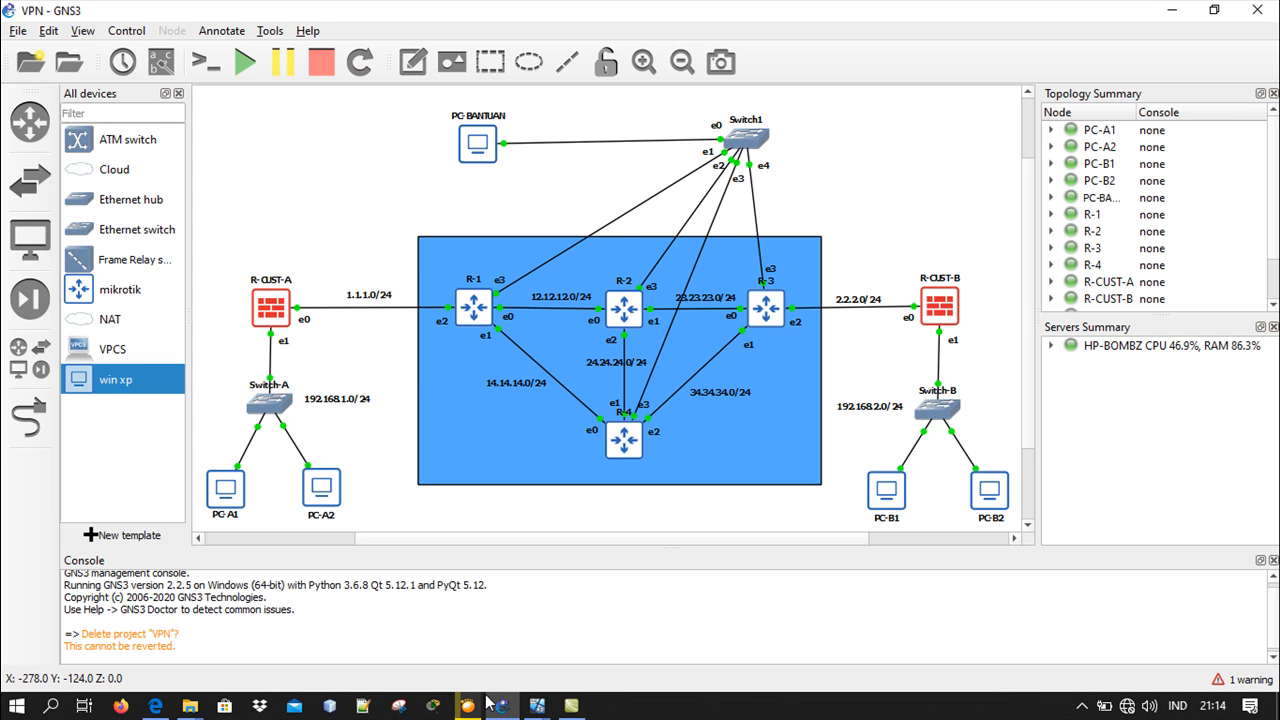
# In the R-CUST-A router's console, list the configured addresses with "ip address print" and minimize the console
pyautogui.moveTo(500, 704)
pyautogui.click(545, 638)
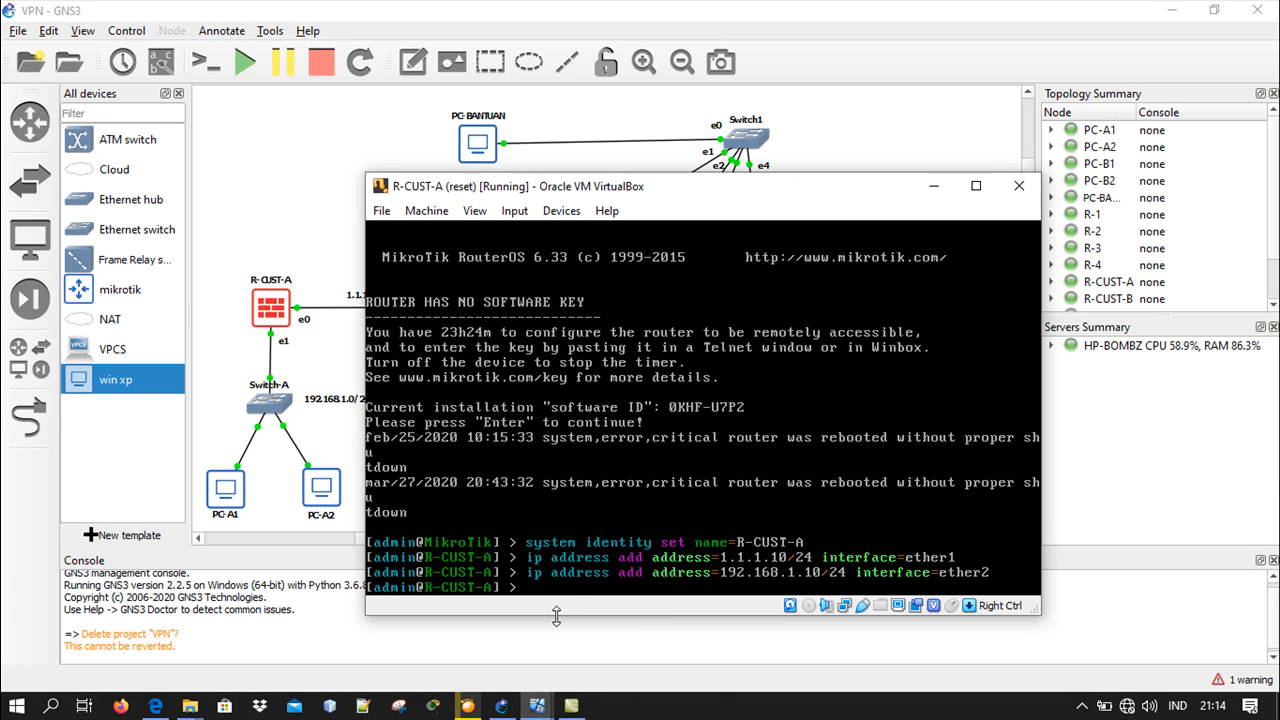
pyautogui.write('ip address print')
pyautogui.press('Return')
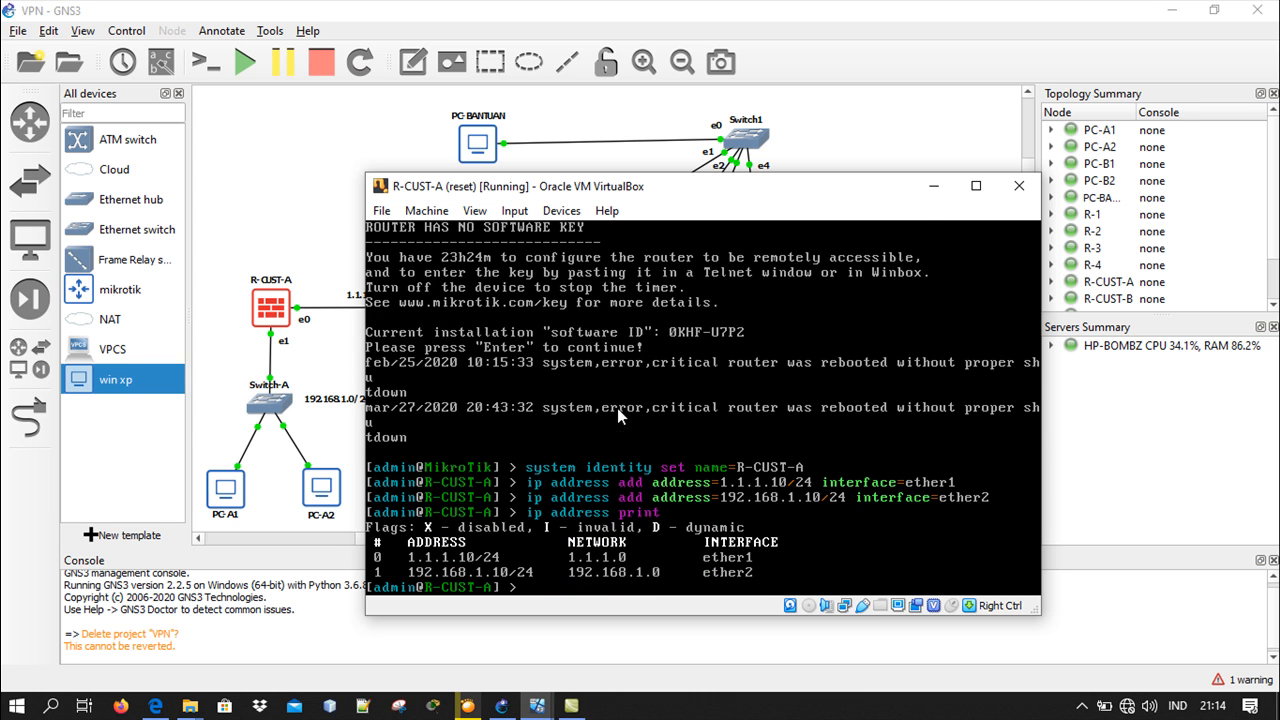
pyautogui.click(931, 190)
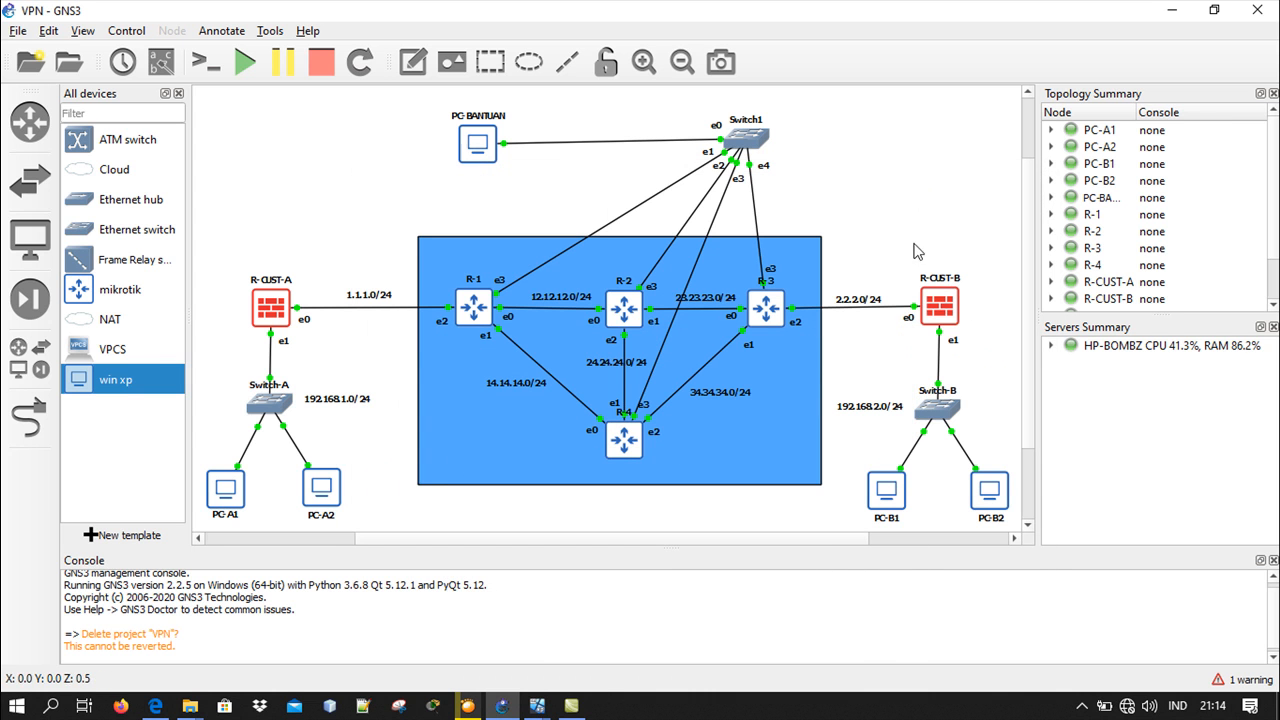
# In the R-CUST-B router's console, list the configured addresses with "ip address print" and minimize the console
pyautogui.moveTo(540, 706)
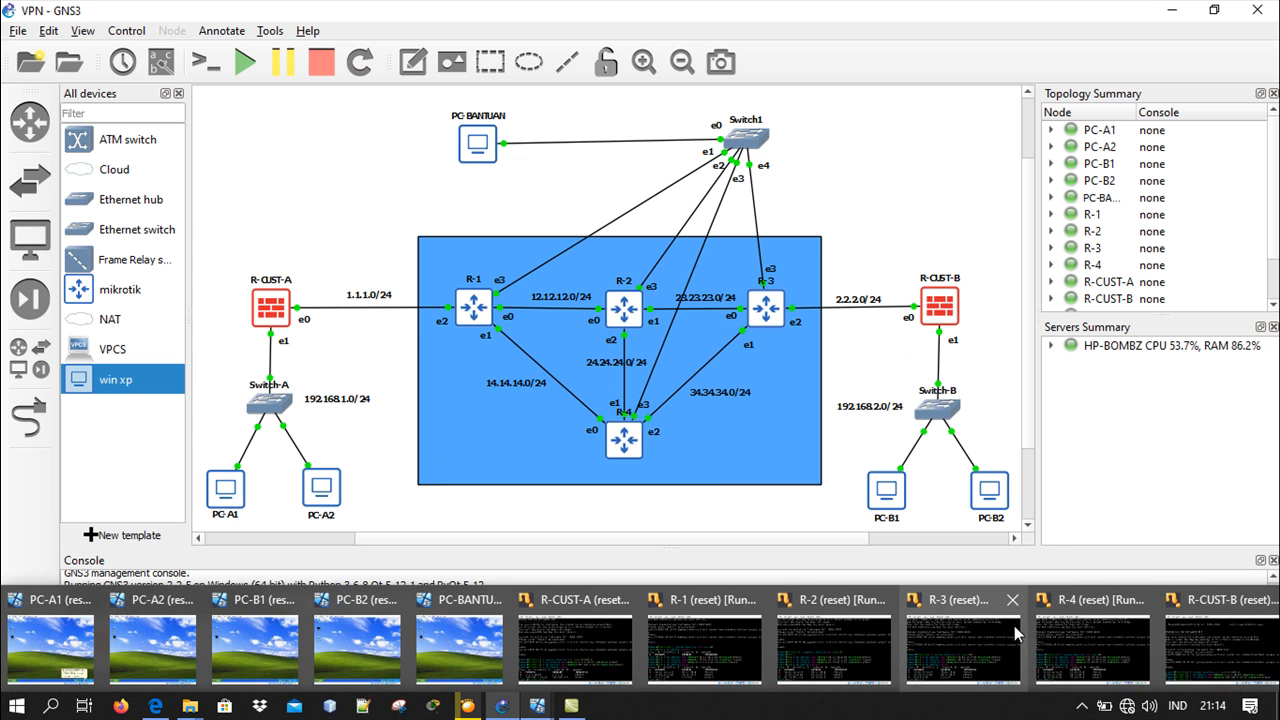
pyautogui.click(1191, 625)
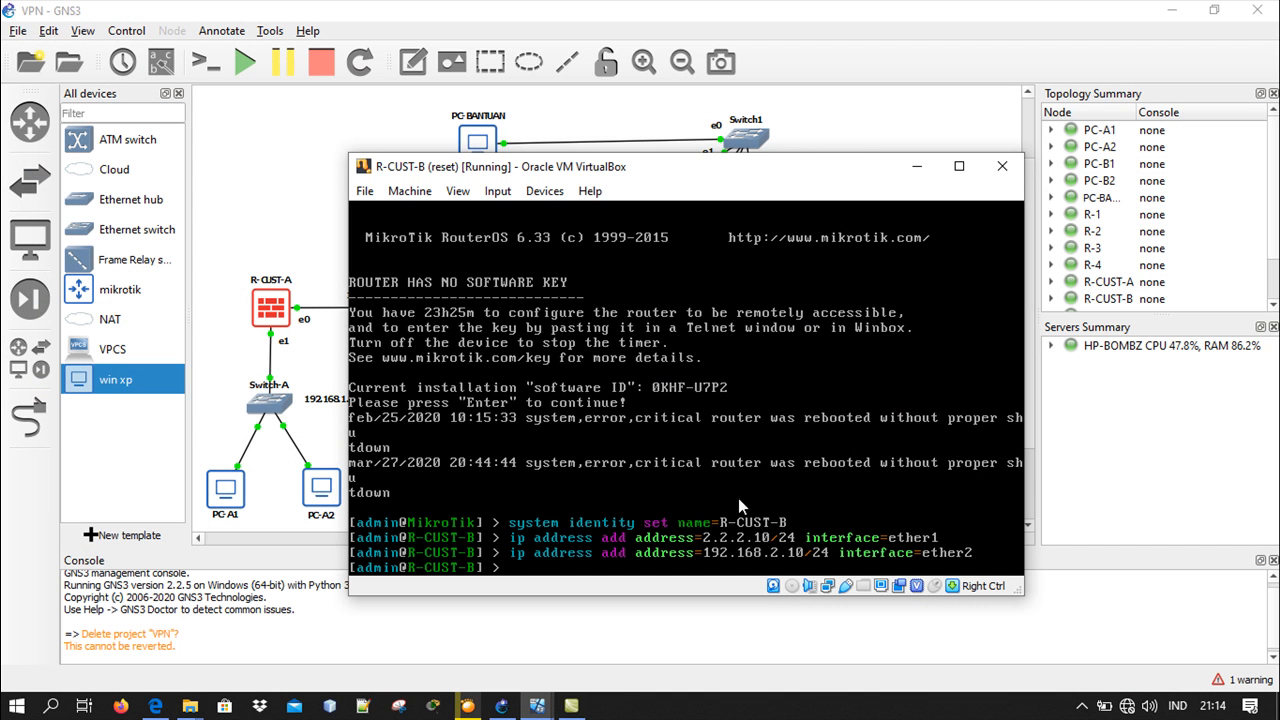
pyautogui.write('ip address print')
pyautogui.press('Return')
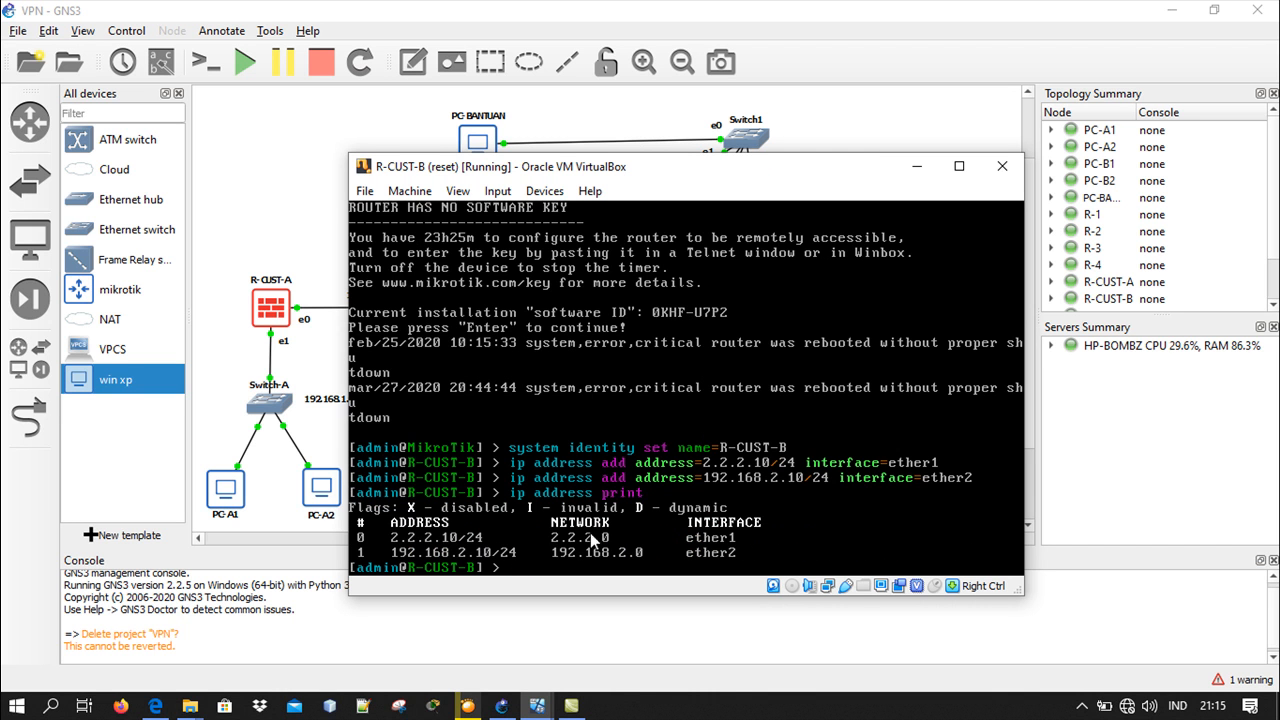
pyautogui.click(916, 167)
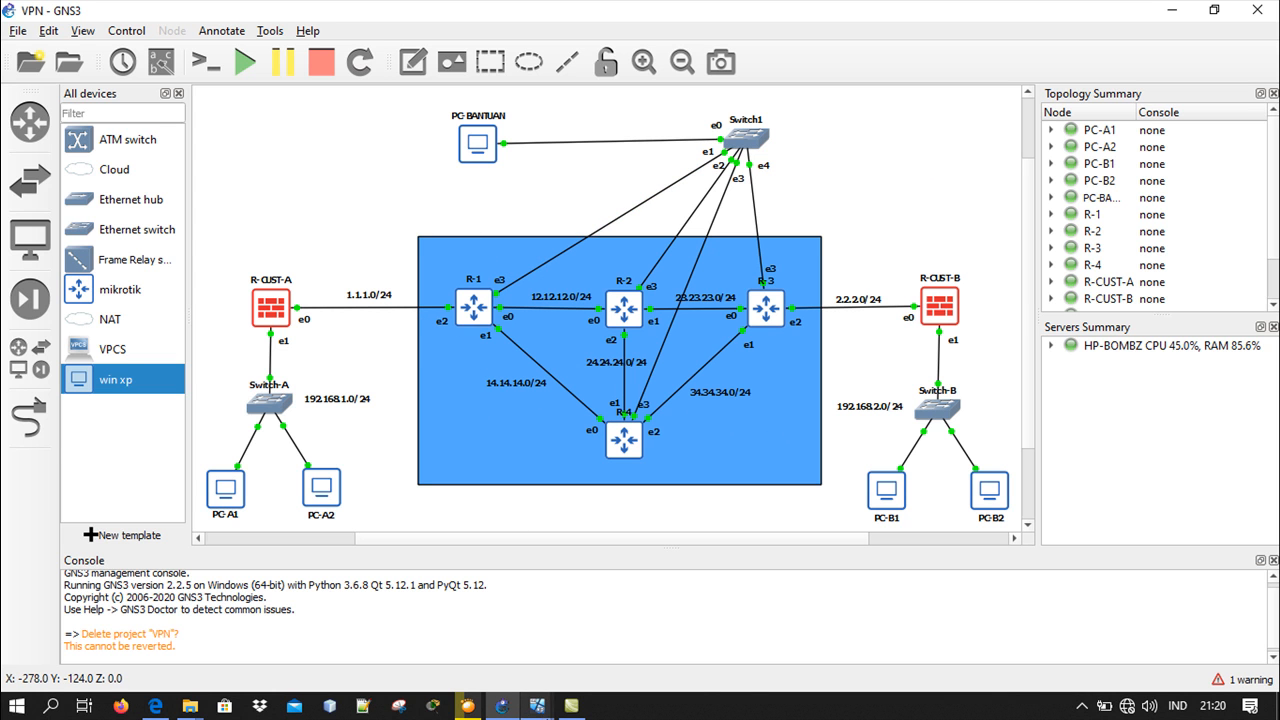
# In the R-1 router's console, list the OSPF networks with "routing ospf network print" and minimize the console
pyautogui.moveTo(538, 707)
pyautogui.click(690, 677)
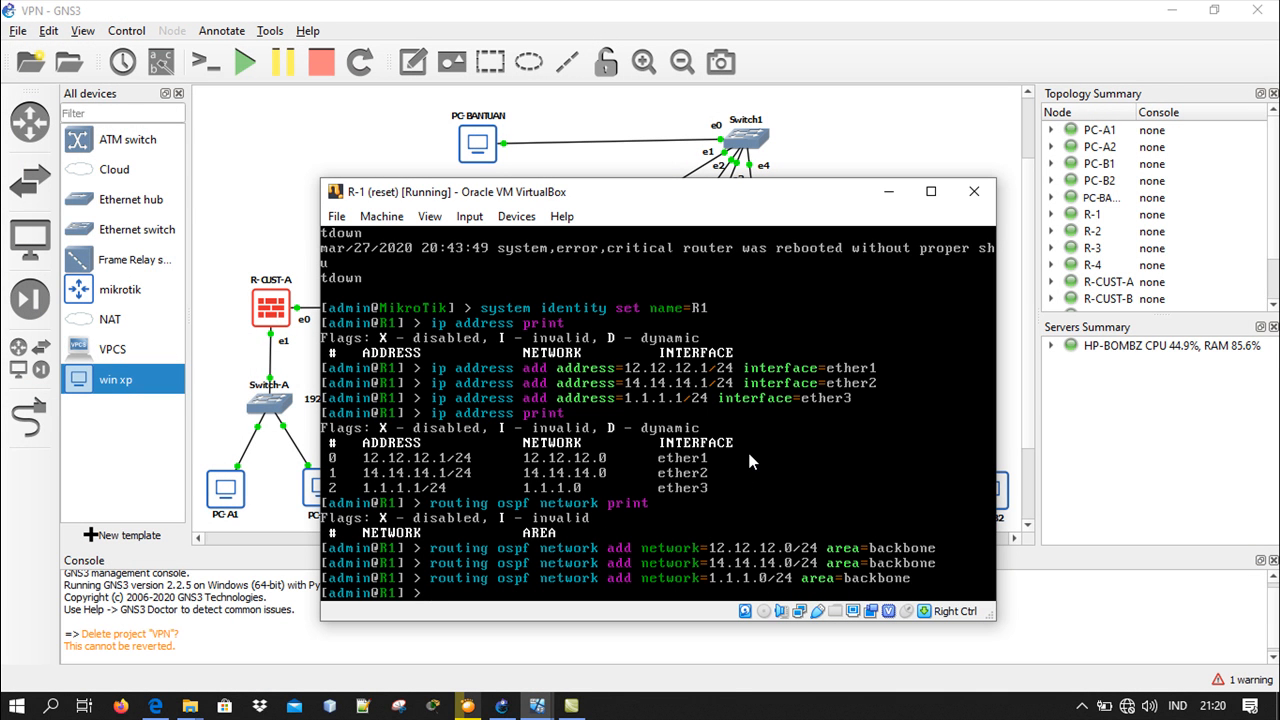
pyautogui.write('routing ospfne')
pyautogui.press('BackSpace')
pyautogui.press('BackSpace')
pyautogui.press('BackSpace')
pyautogui.write('ne')
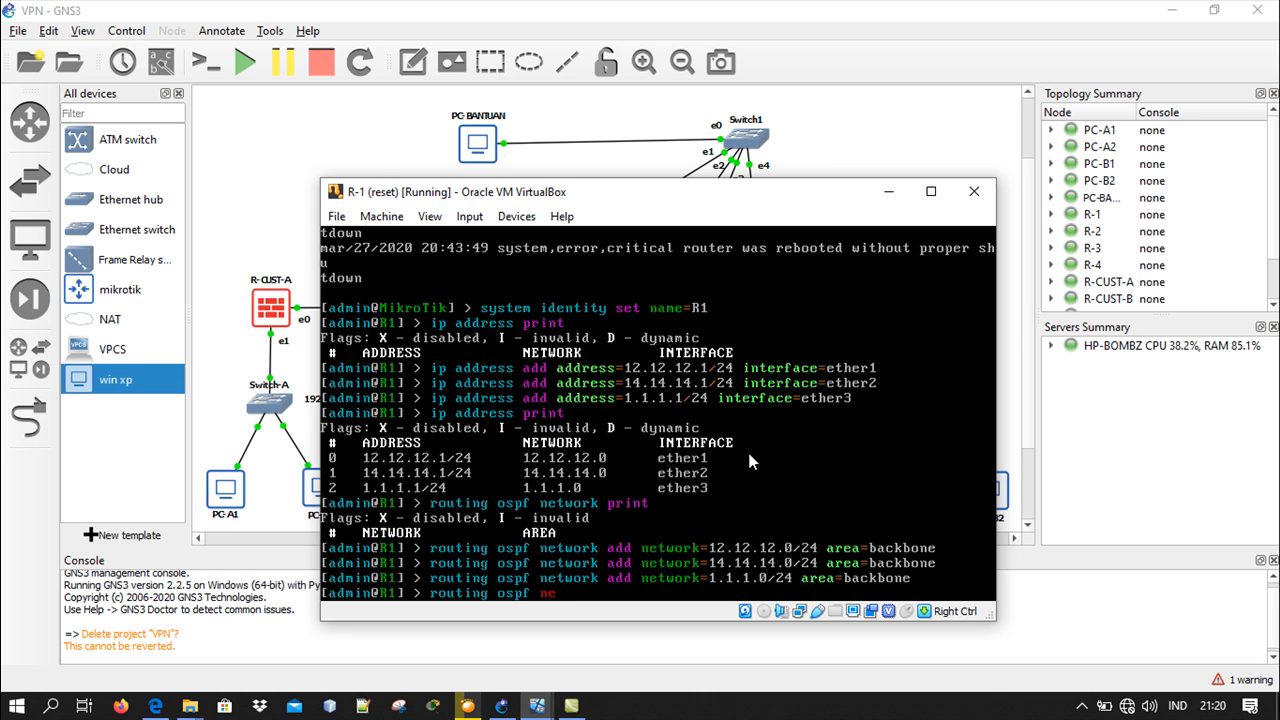
pyautogui.press('BackSpace')
pyautogui.write('etwork print')
pyautogui.press('Return')
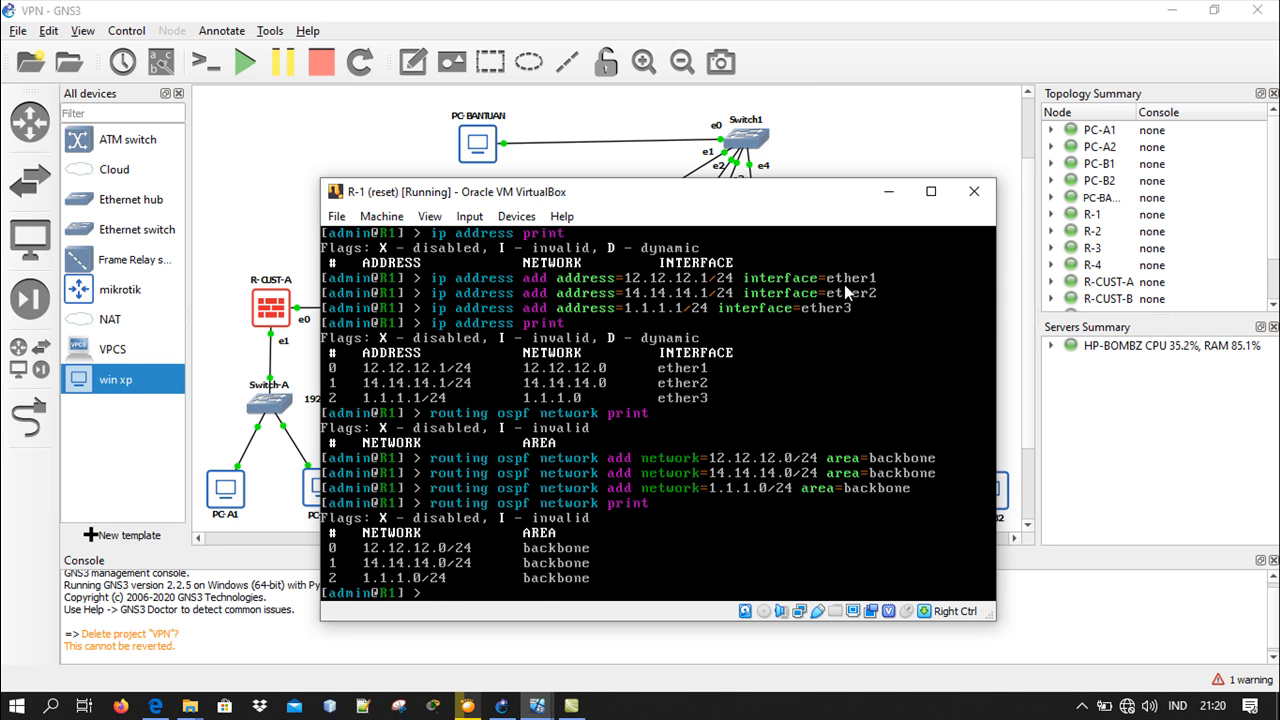
pyautogui.click(886, 192)
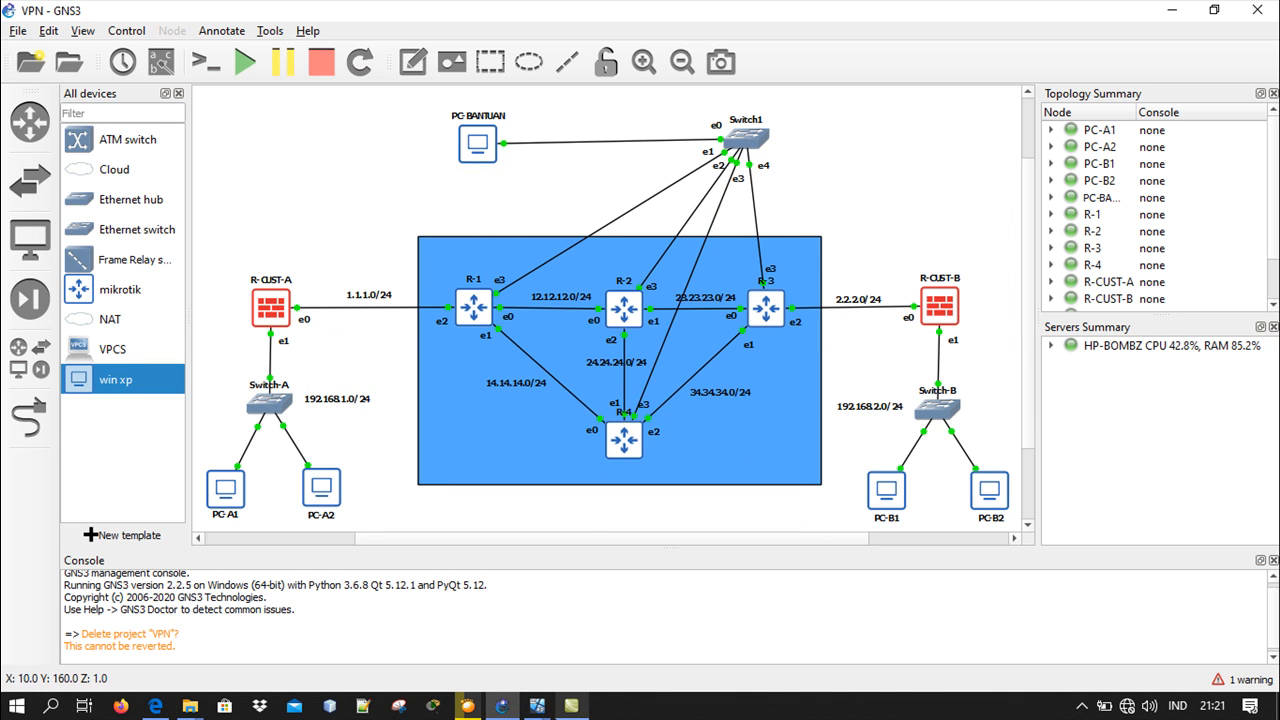
# In the R-2 router's console, list the OSPF networks with "routing ospf network print" and minimize the console
pyautogui.moveTo(588, 697)
pyautogui.click(801, 637)
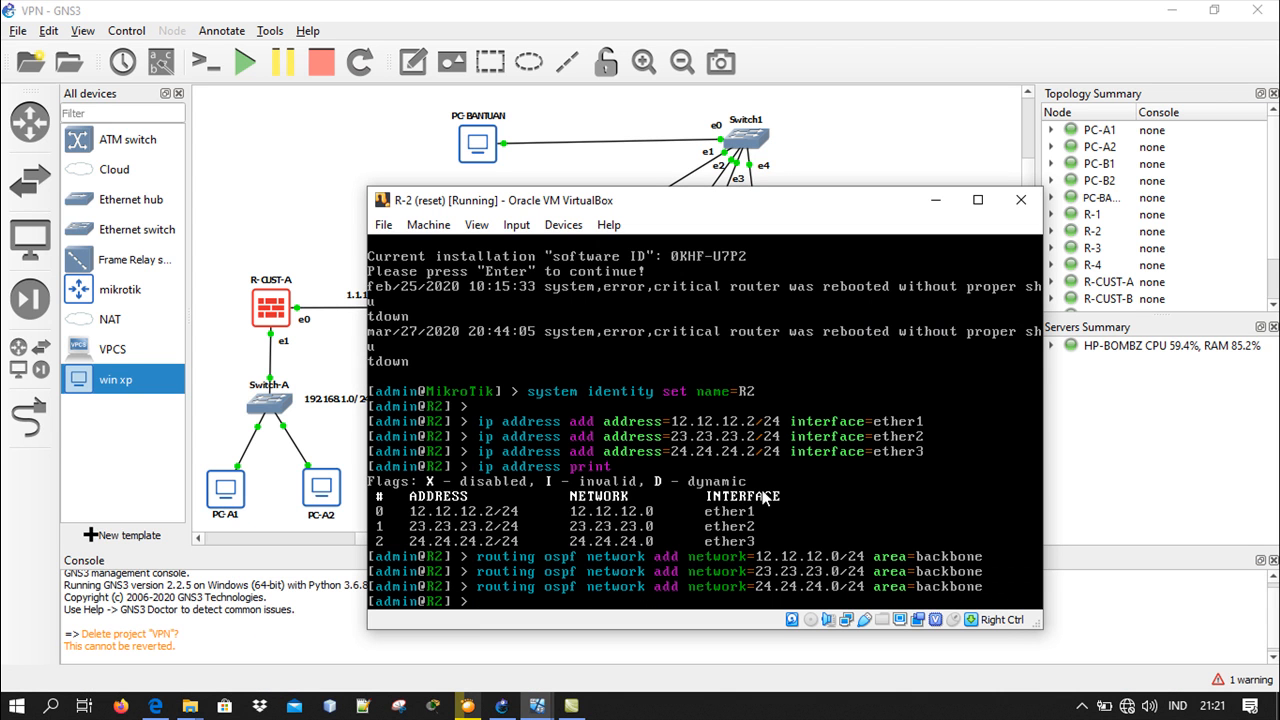
pyautogui.write('routing ospf network')
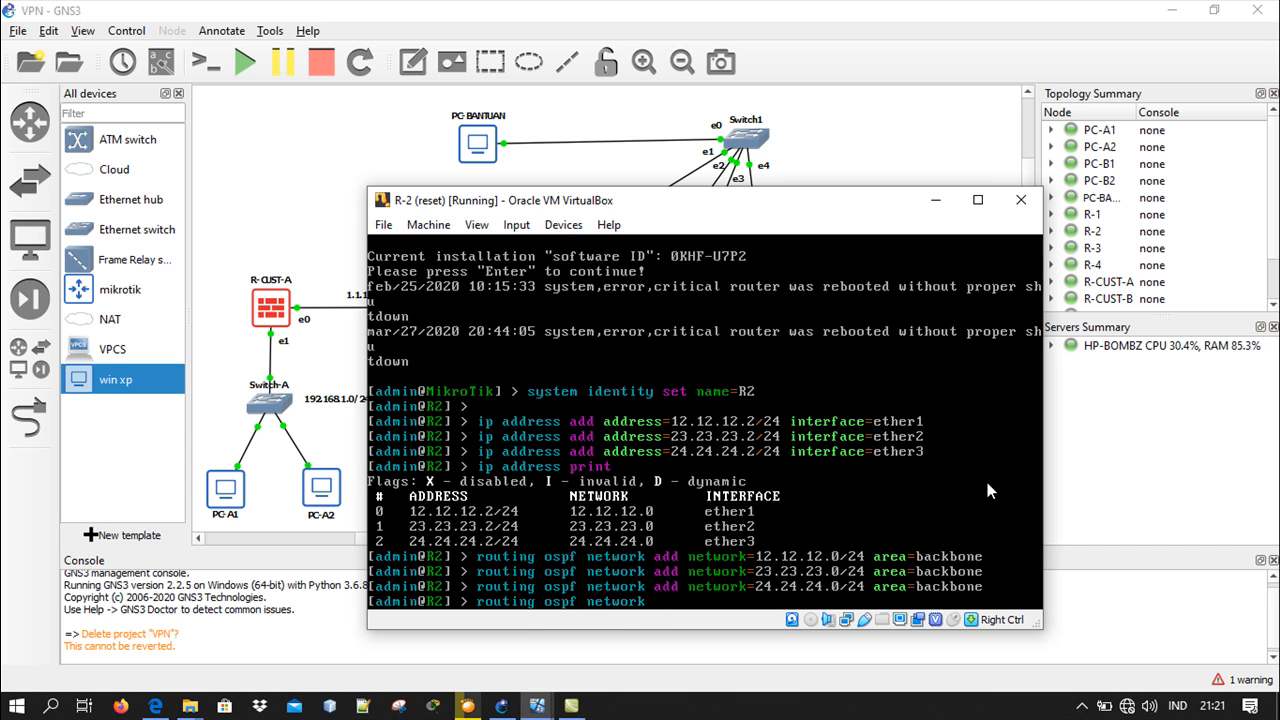
pyautogui.write(' a')
pyautogui.press('BackSpace')
pyautogui.write('print')
pyautogui.press('Return')
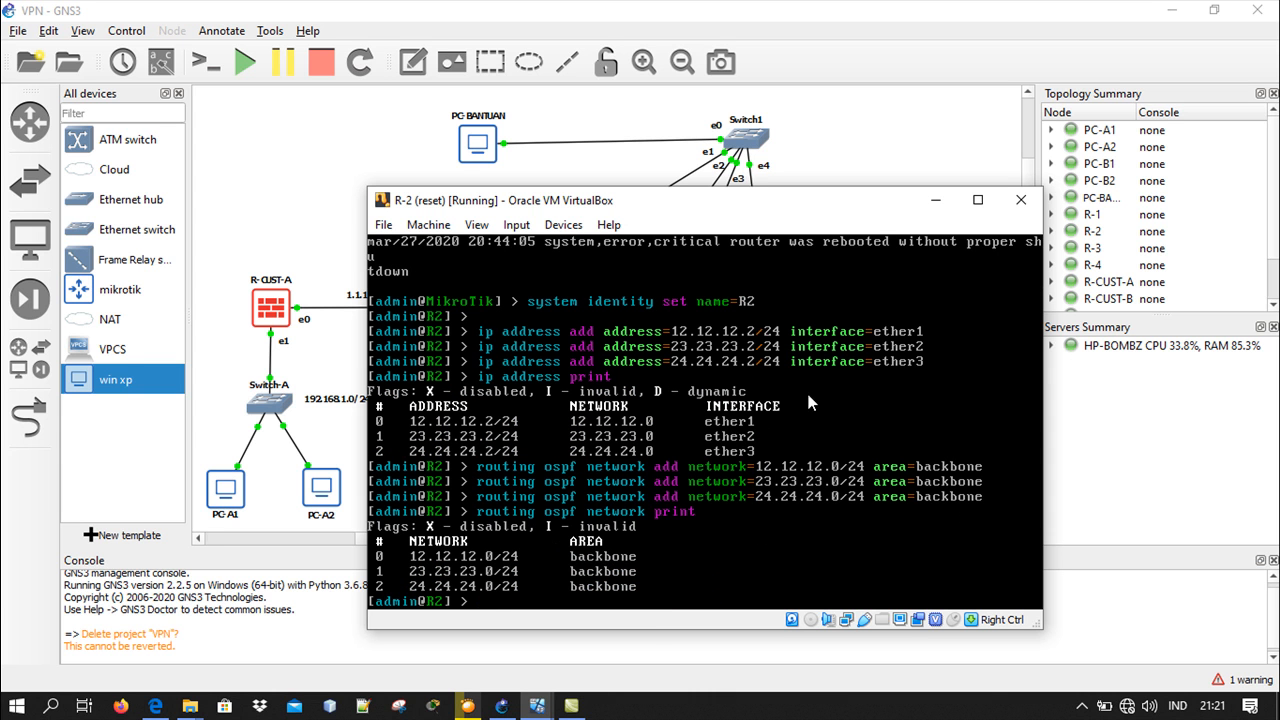
pyautogui.click(936, 199)
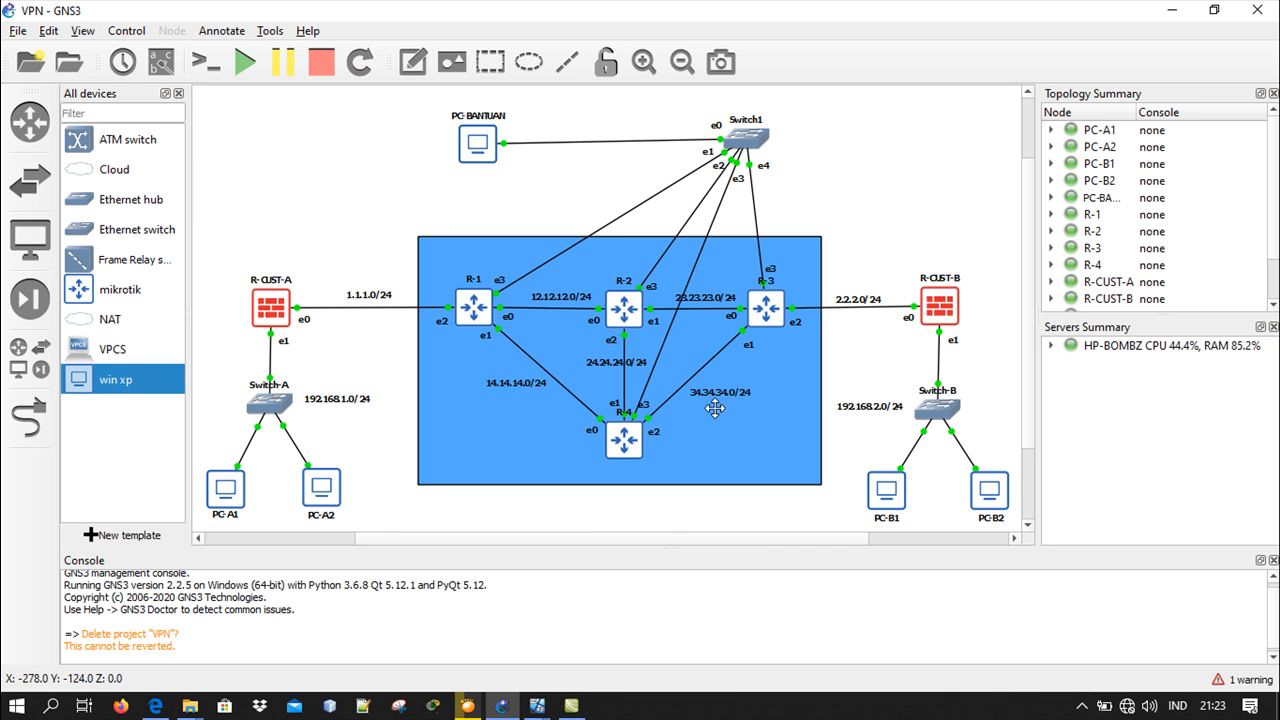
# In the R-3 router's console, list the OSPF networks with "routing ospf network print" and minimize the console
pyautogui.moveTo(535, 710)
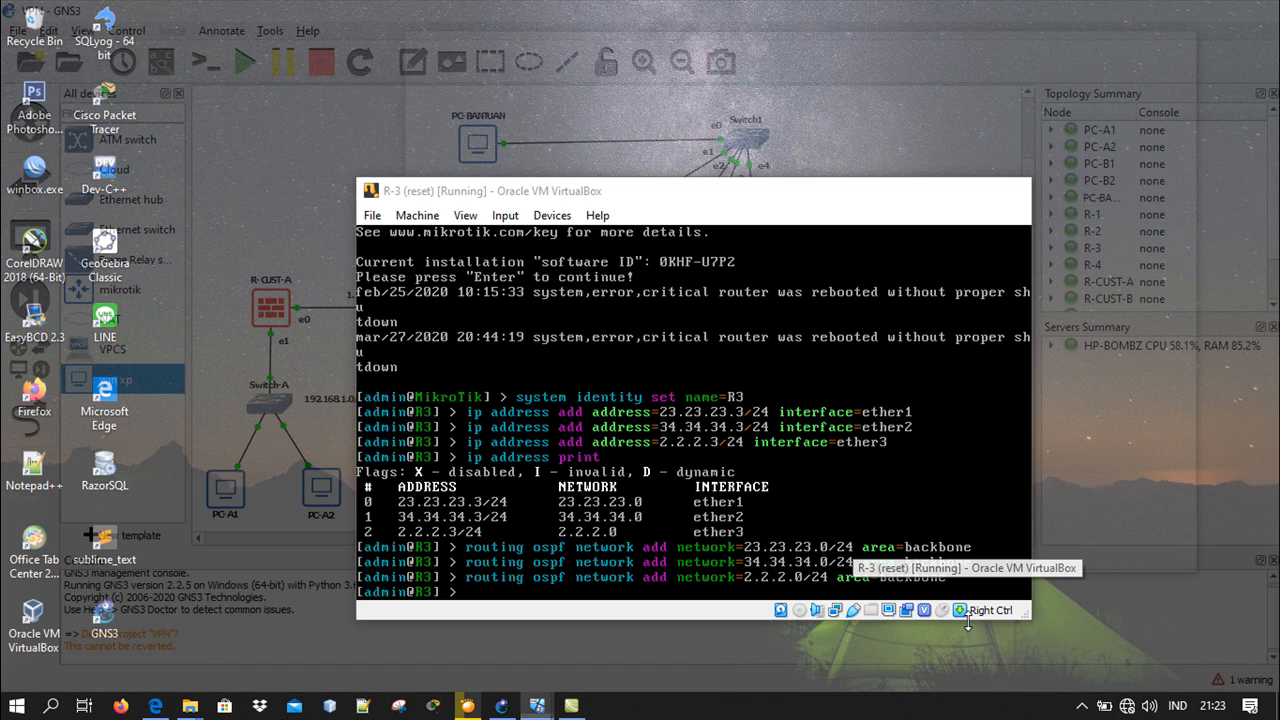
pyautogui.click(968, 621)
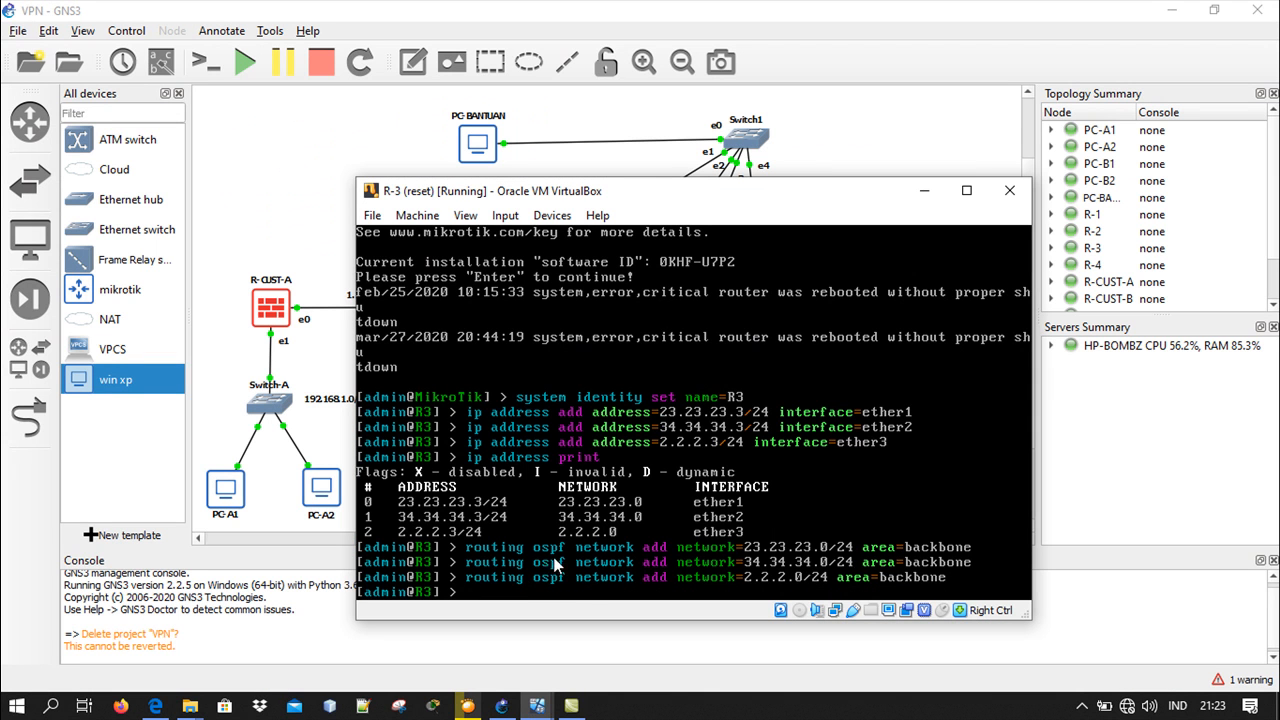
pyautogui.write('routing ospf network print')
pyautogui.press('Return')
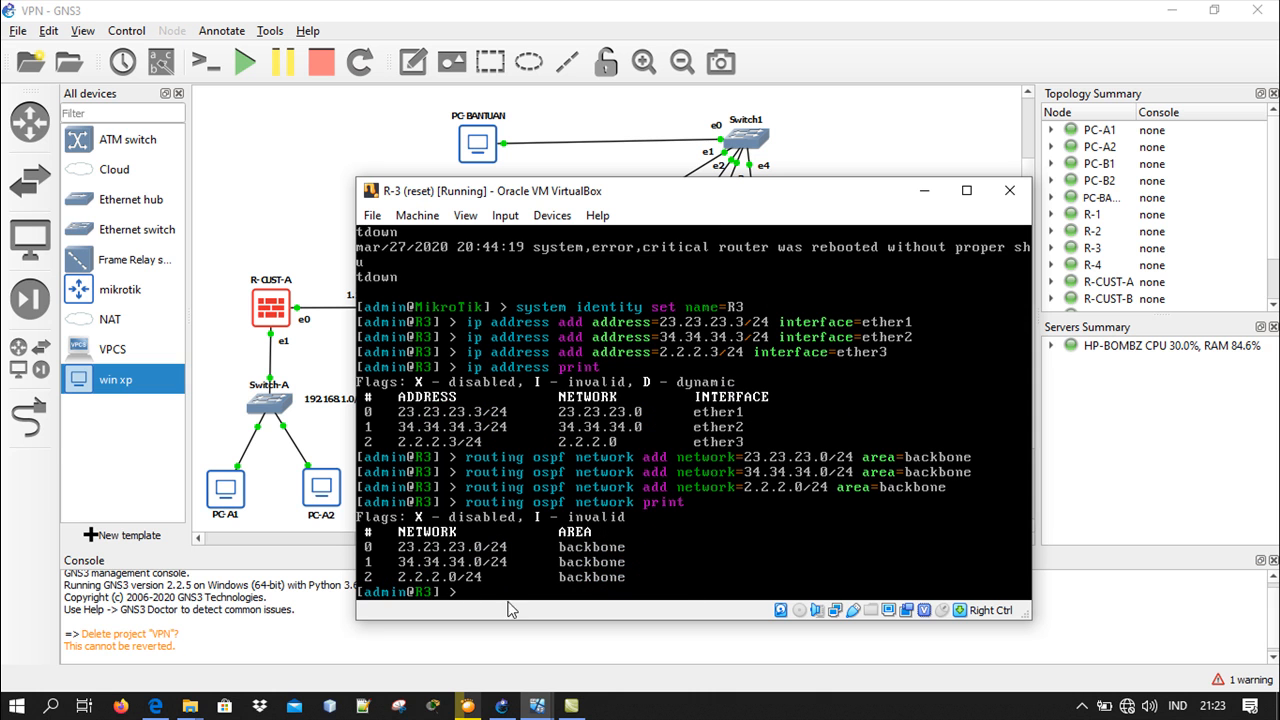
pyautogui.click(922, 192)
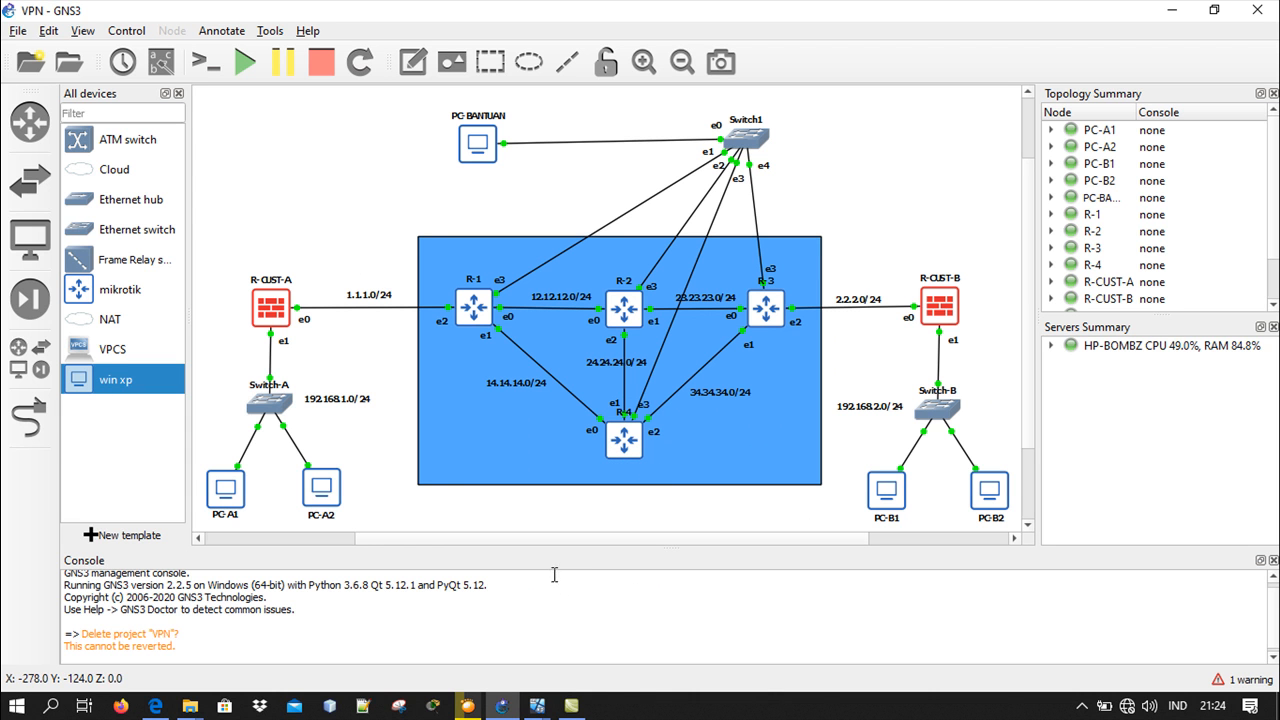
# In the R-4 router's console, list the OSPF networks with "routing ospf network print" and minimize the console
pyautogui.moveTo(538, 710)
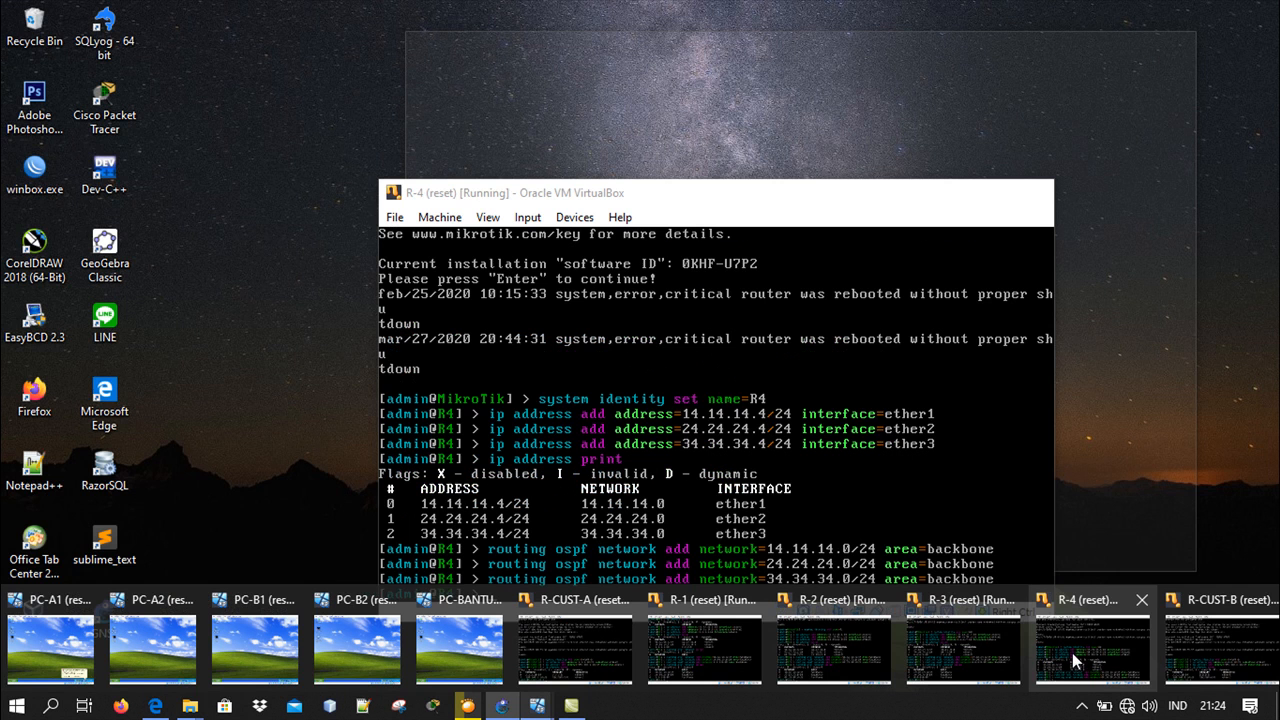
pyautogui.click(1075, 652)
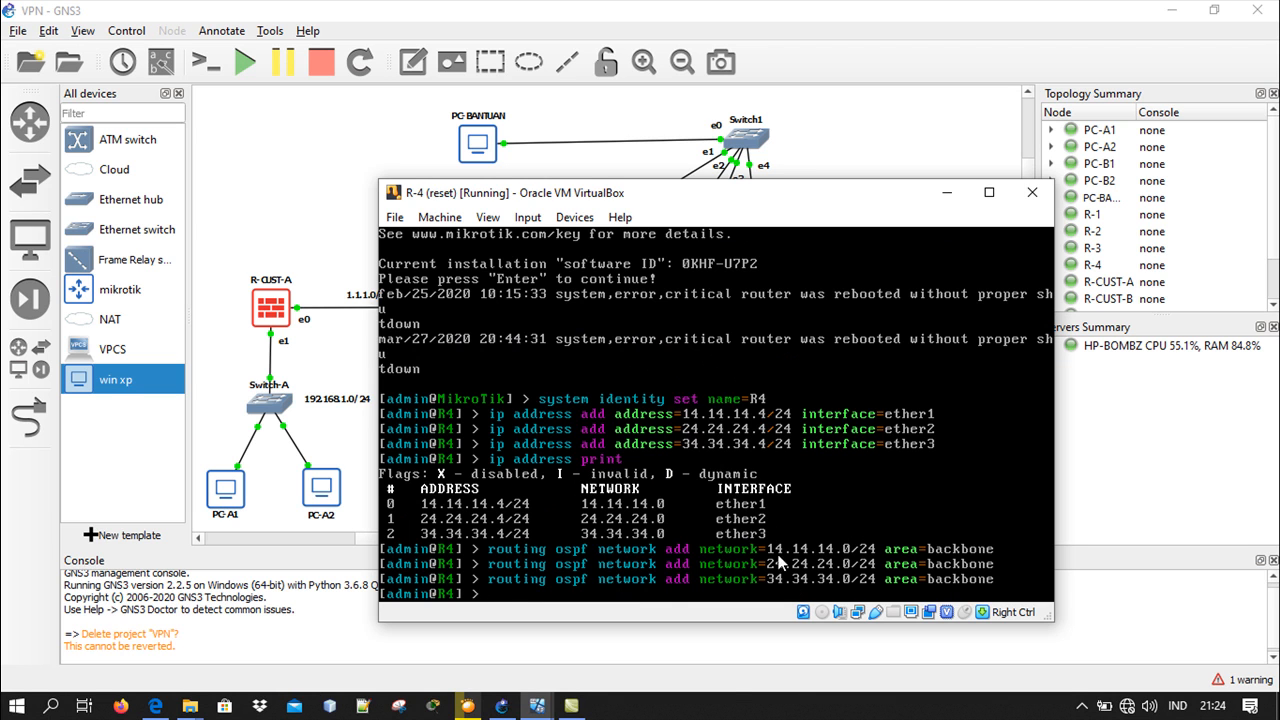
pyautogui.write('routing ospf')
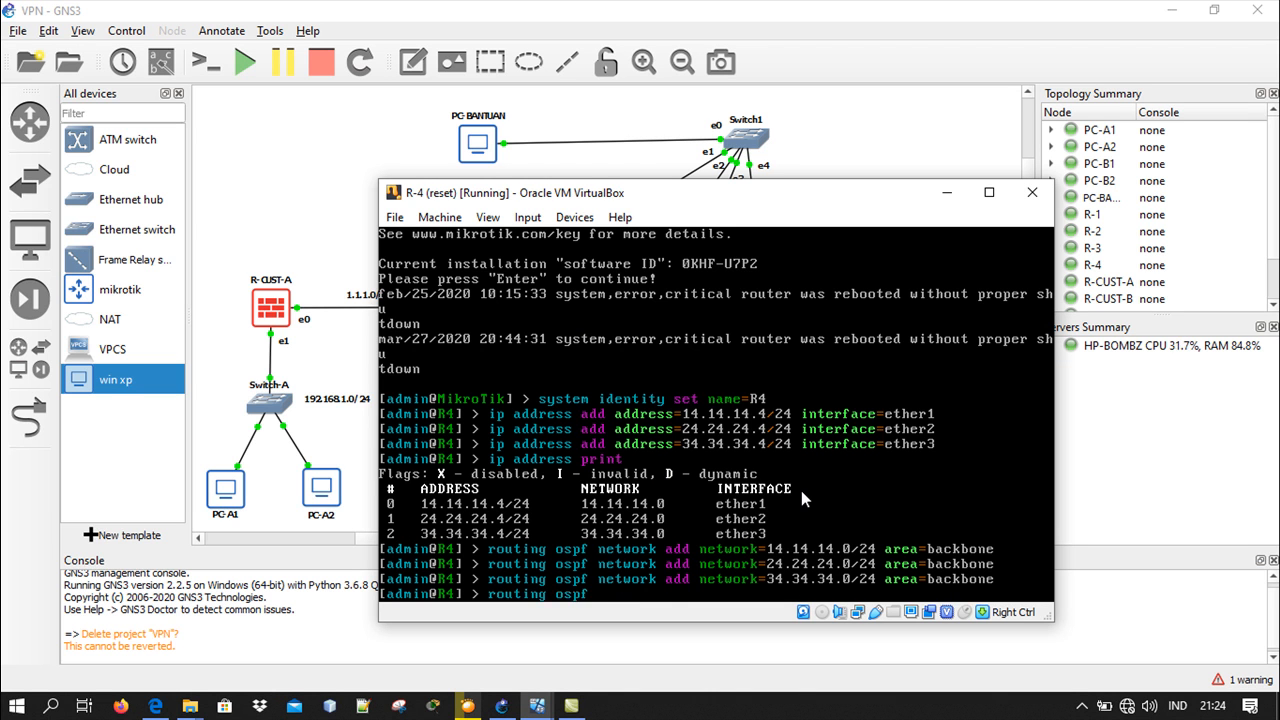
pyautogui.write(' network print')
pyautogui.press('Return')
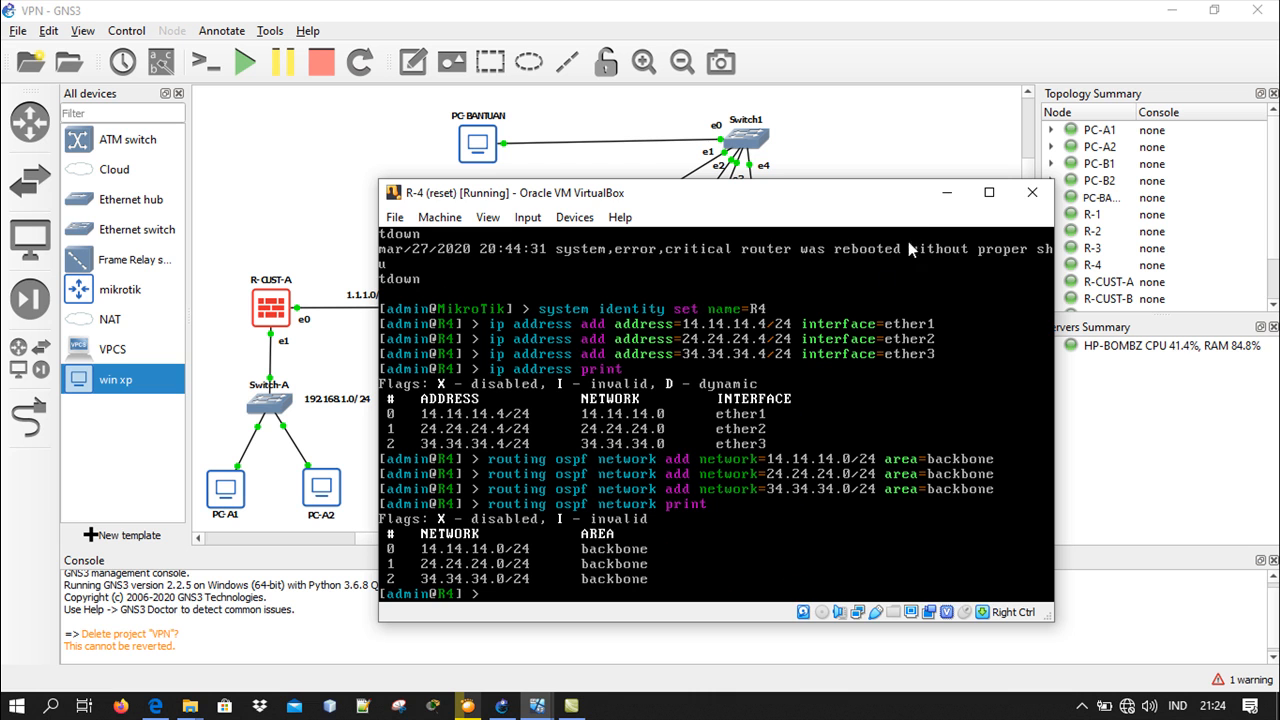
pyautogui.click(948, 199)
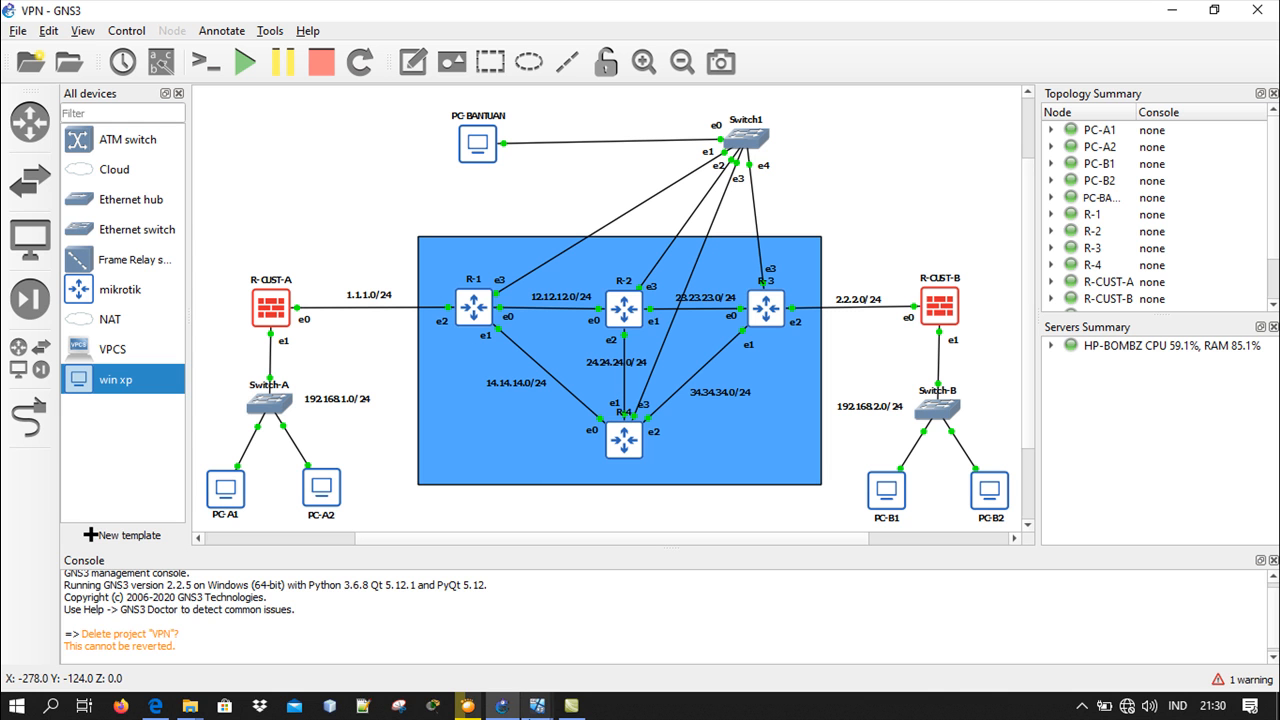
# On the PC-BANTUAN virtual machine, switch to the R1 WinBox session and open its IP route list
pyautogui.moveTo(501, 705)
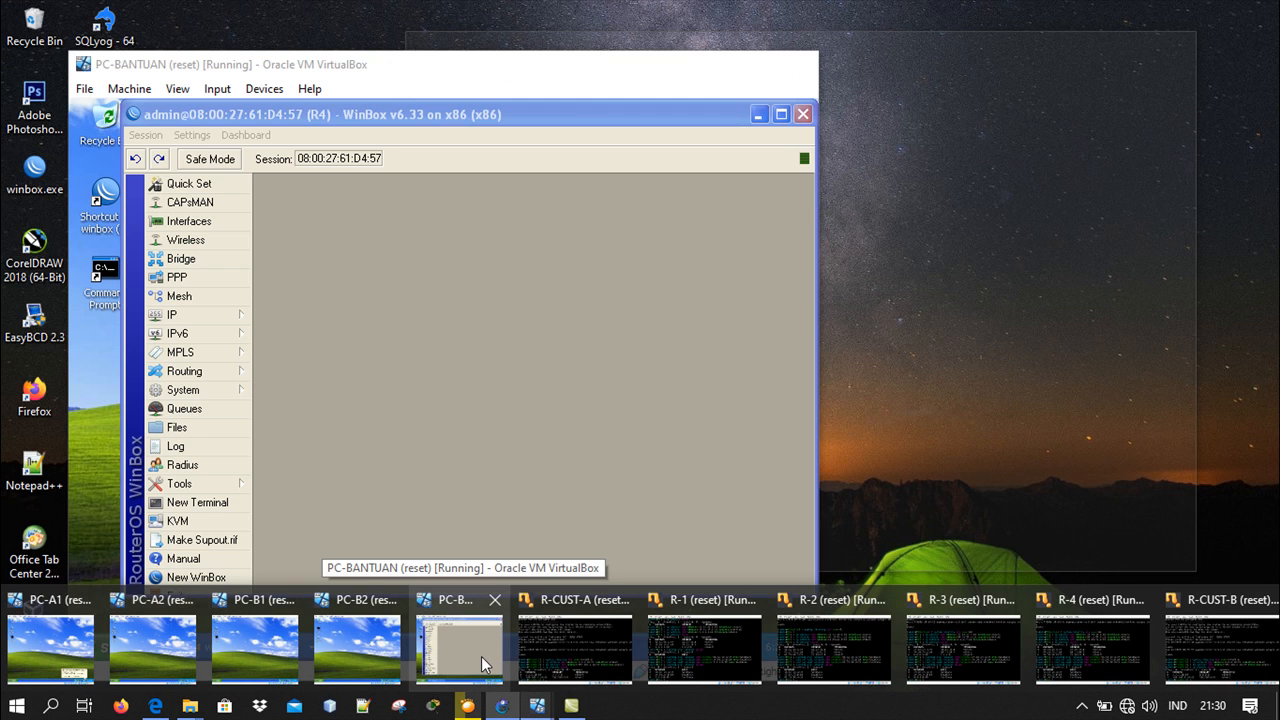
pyautogui.click(481, 656)
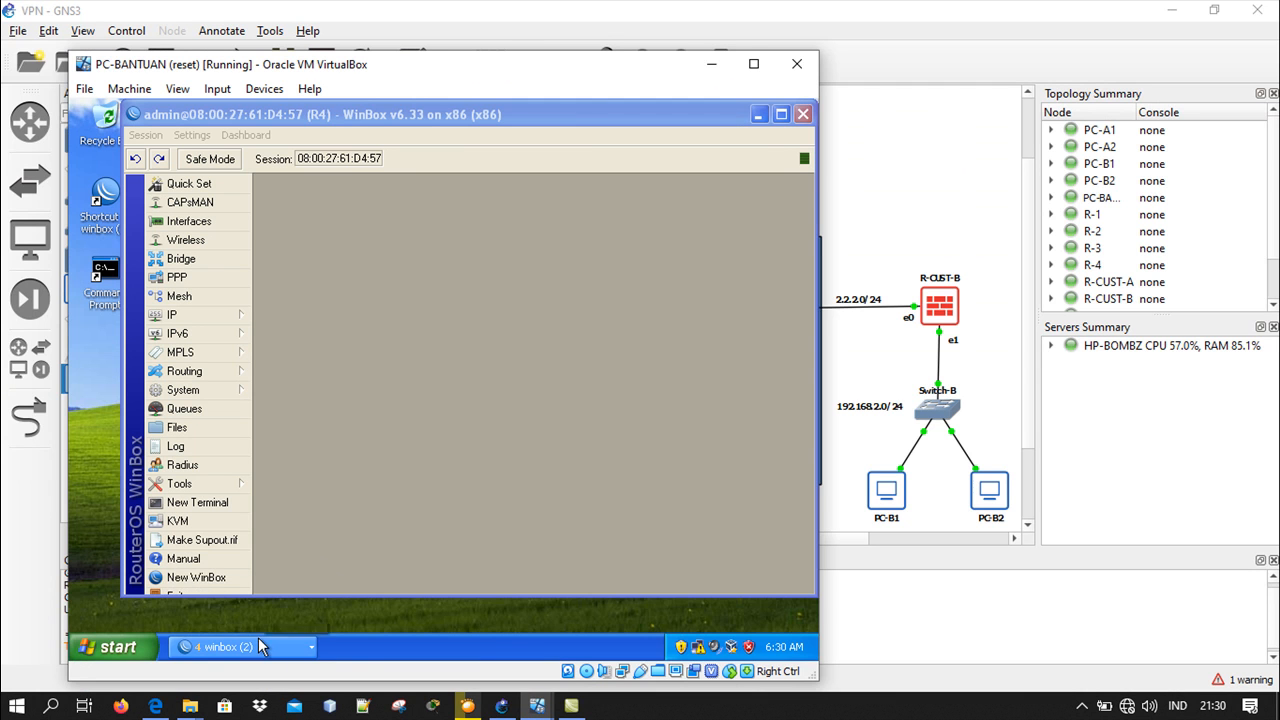
pyautogui.click(265, 645)
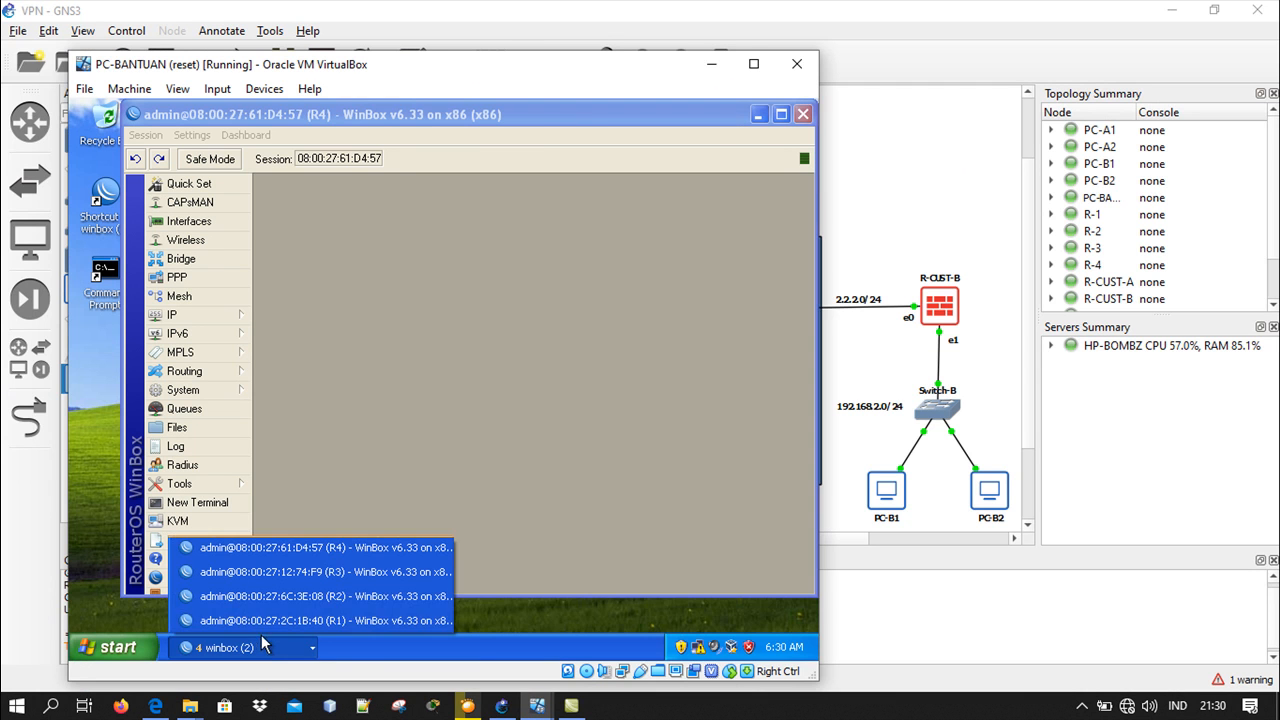
pyautogui.click(335, 621)
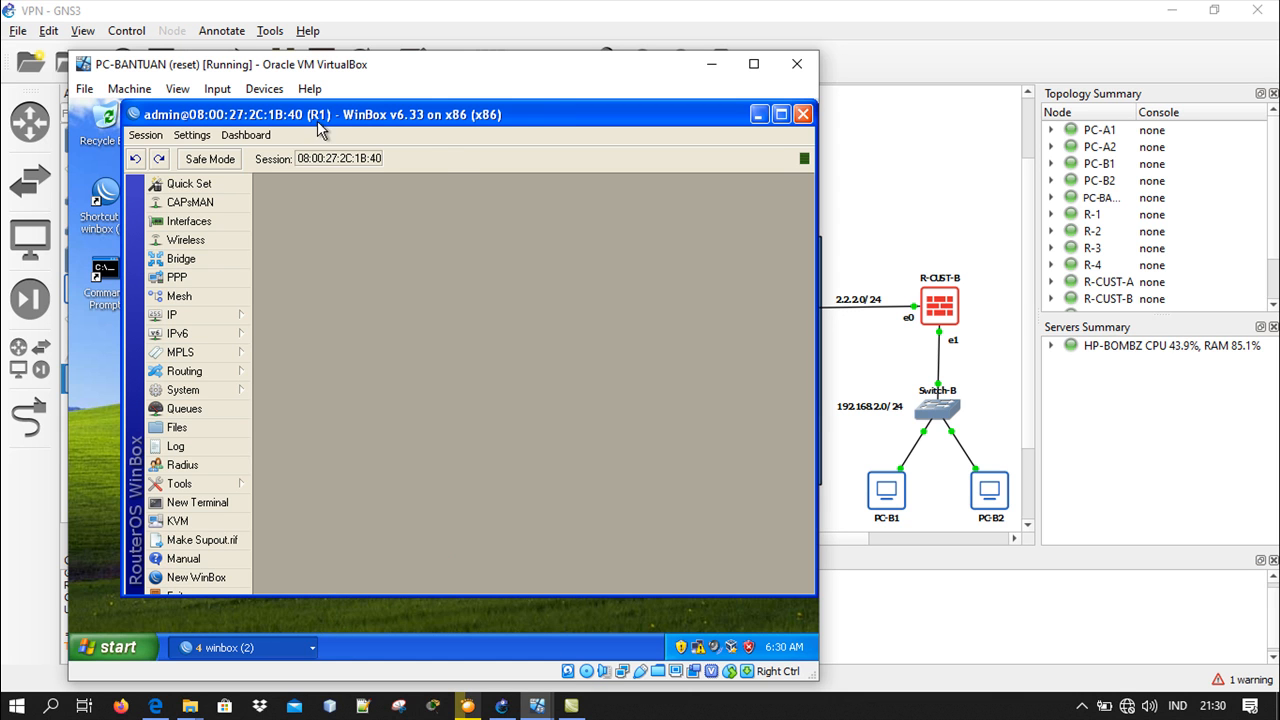
pyautogui.click(225, 315)
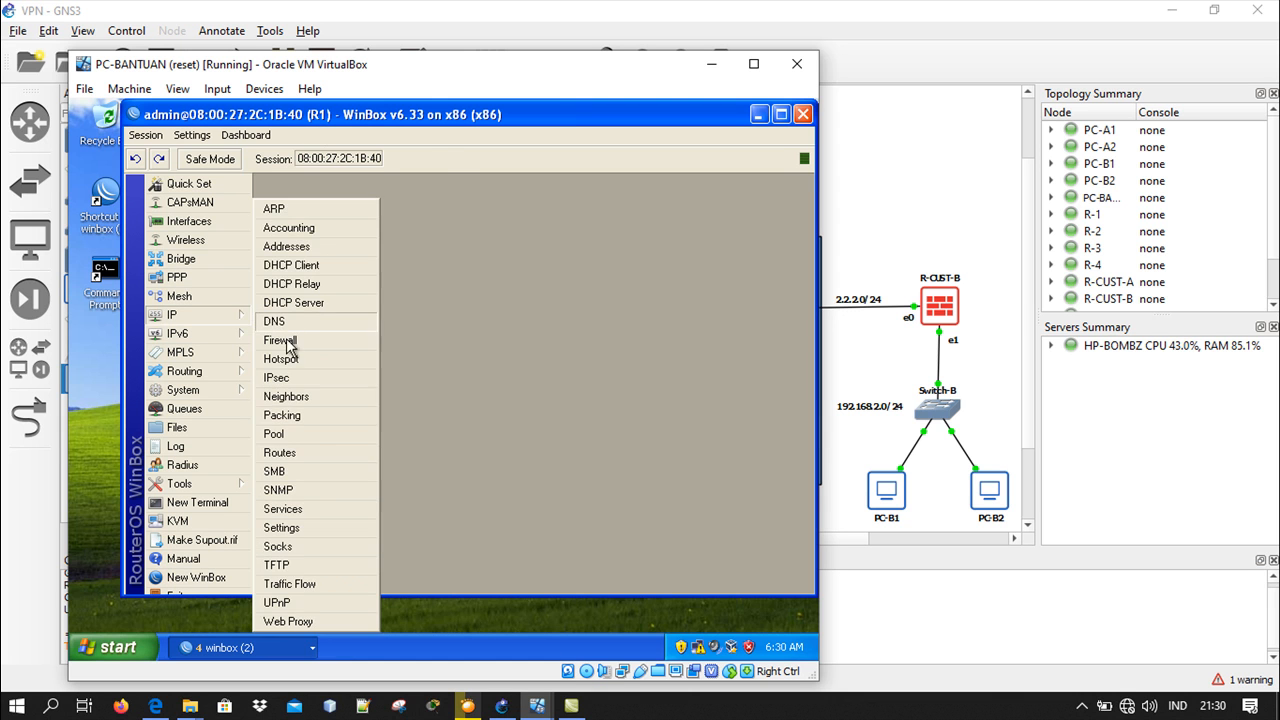
pyautogui.click(280, 453)
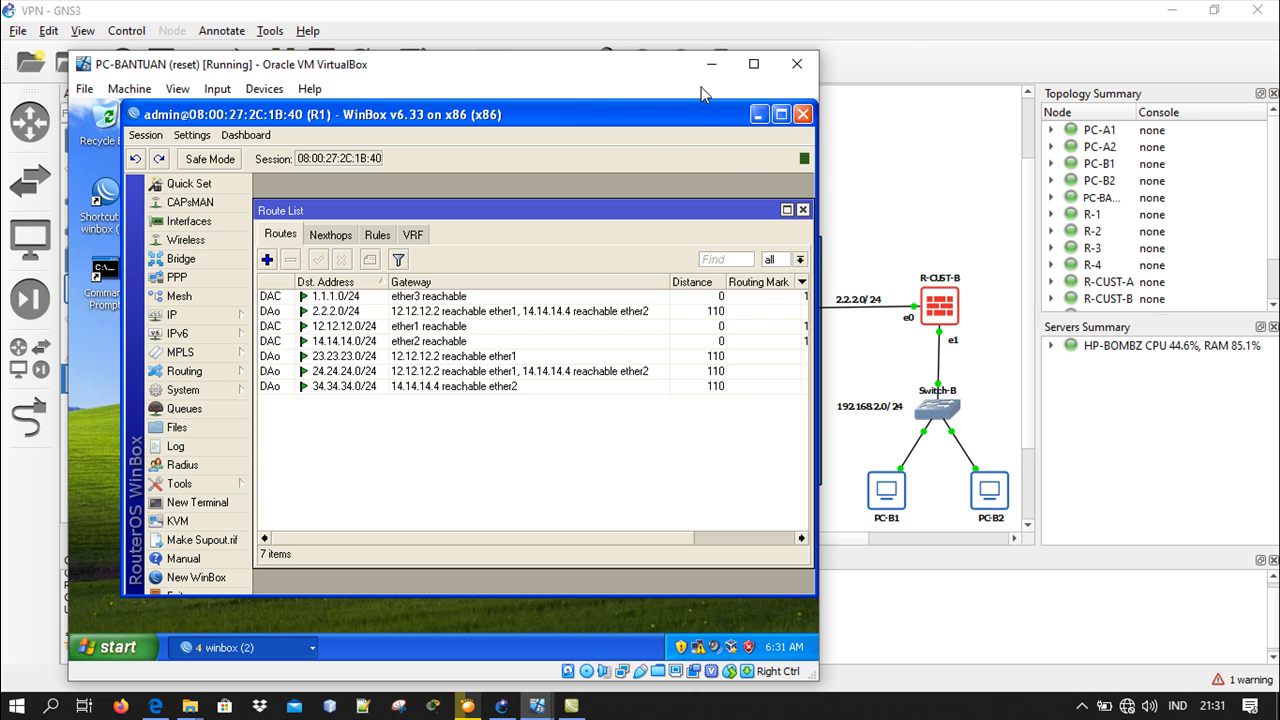
# Minimize the PC-BANTUAN virtual machine and open the IP route list of R-CUST-A in PC-A1's WinBox session
pyautogui.click(711, 64)
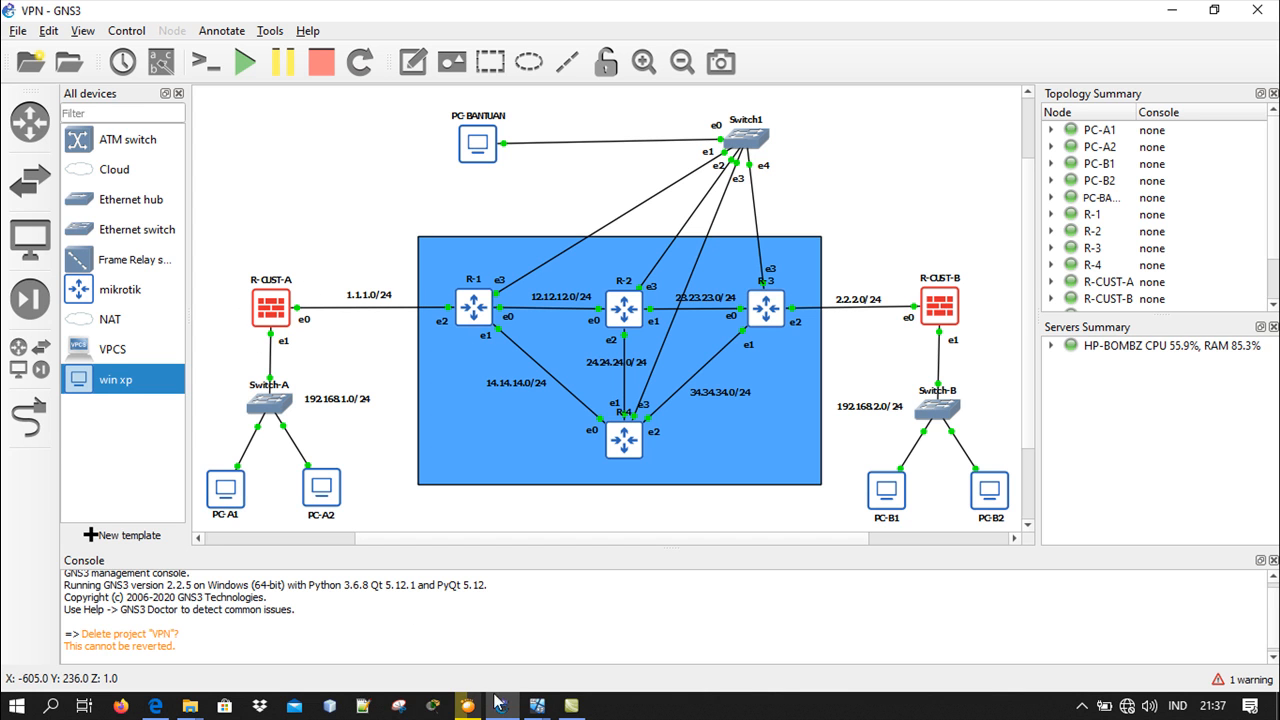
pyautogui.moveTo(499, 704)
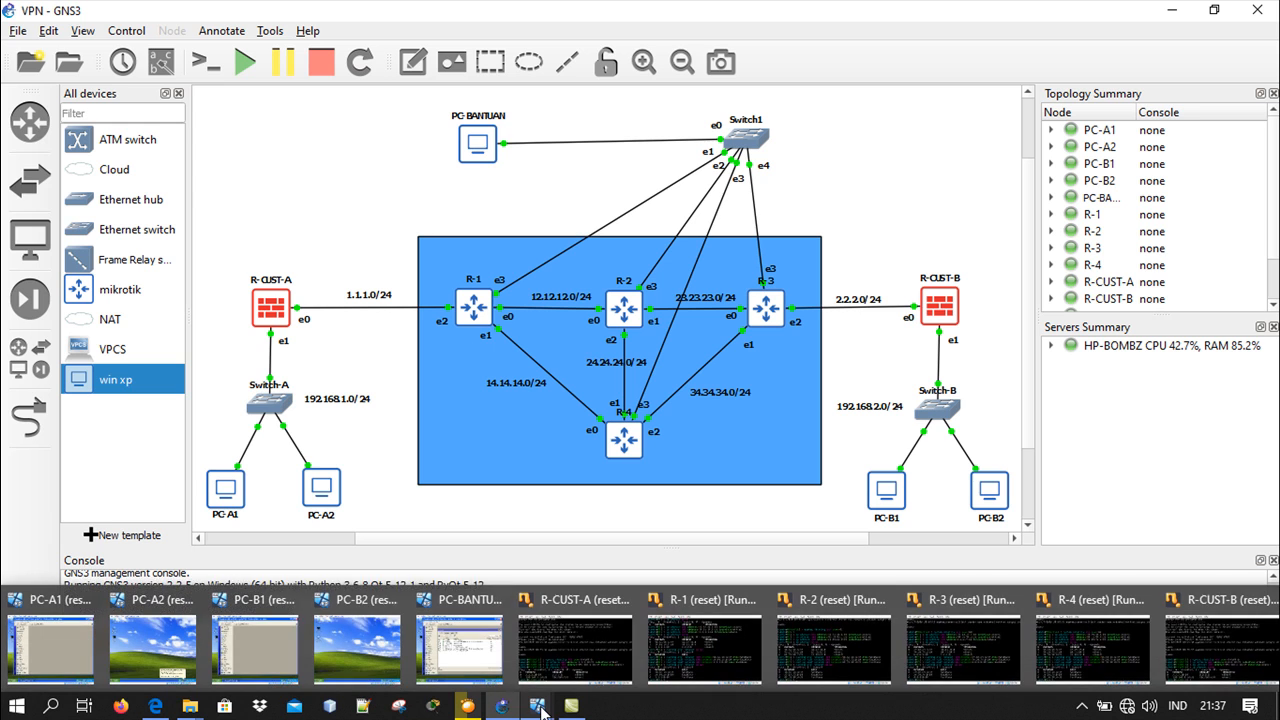
pyautogui.click(69, 624)
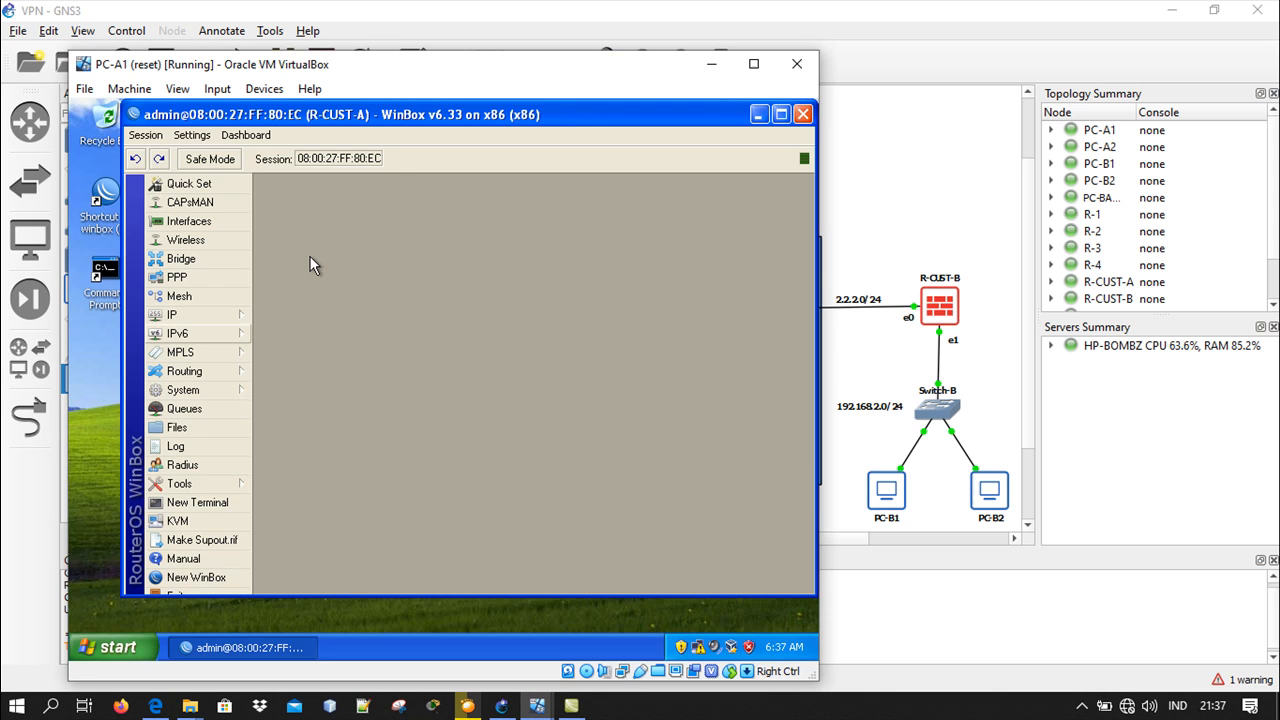
pyautogui.click(230, 316)
pyautogui.click(306, 458)
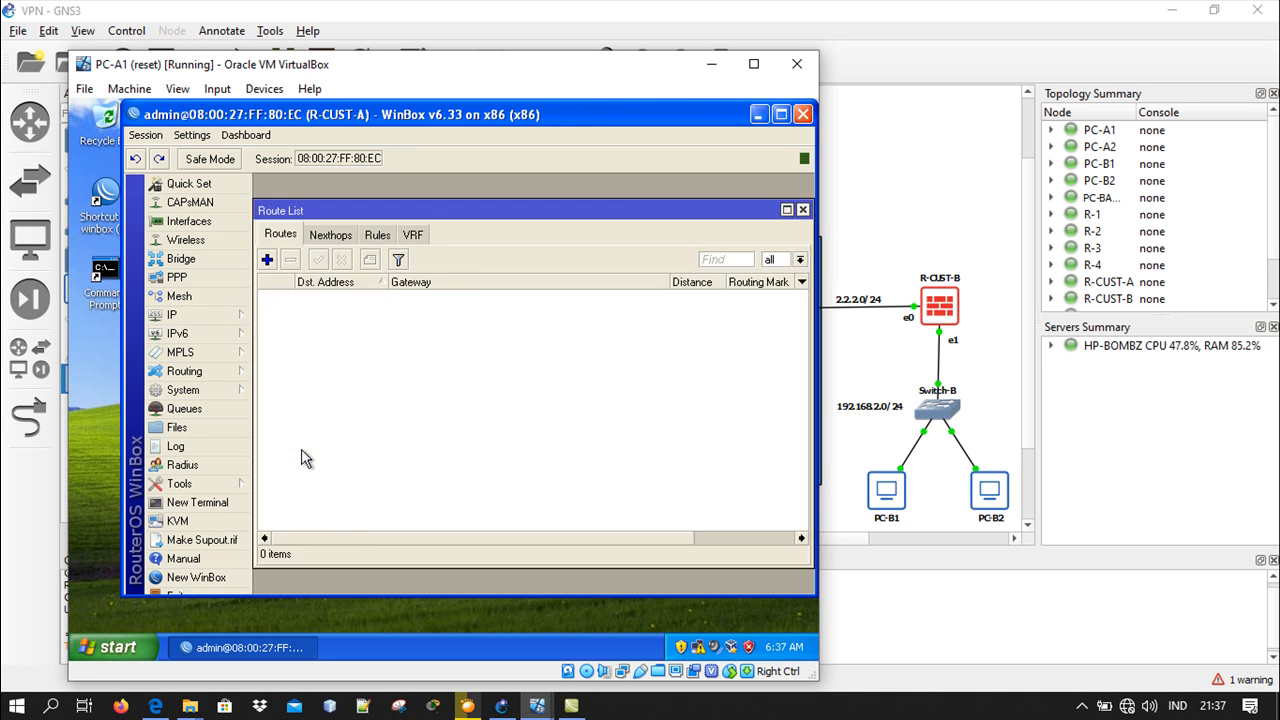
# Add a default route (0.0.0.0/0) on R-CUST-A with gateway 1.1.1.1 and minimize the PC-A1 virtual machine
pyautogui.click(268, 261)
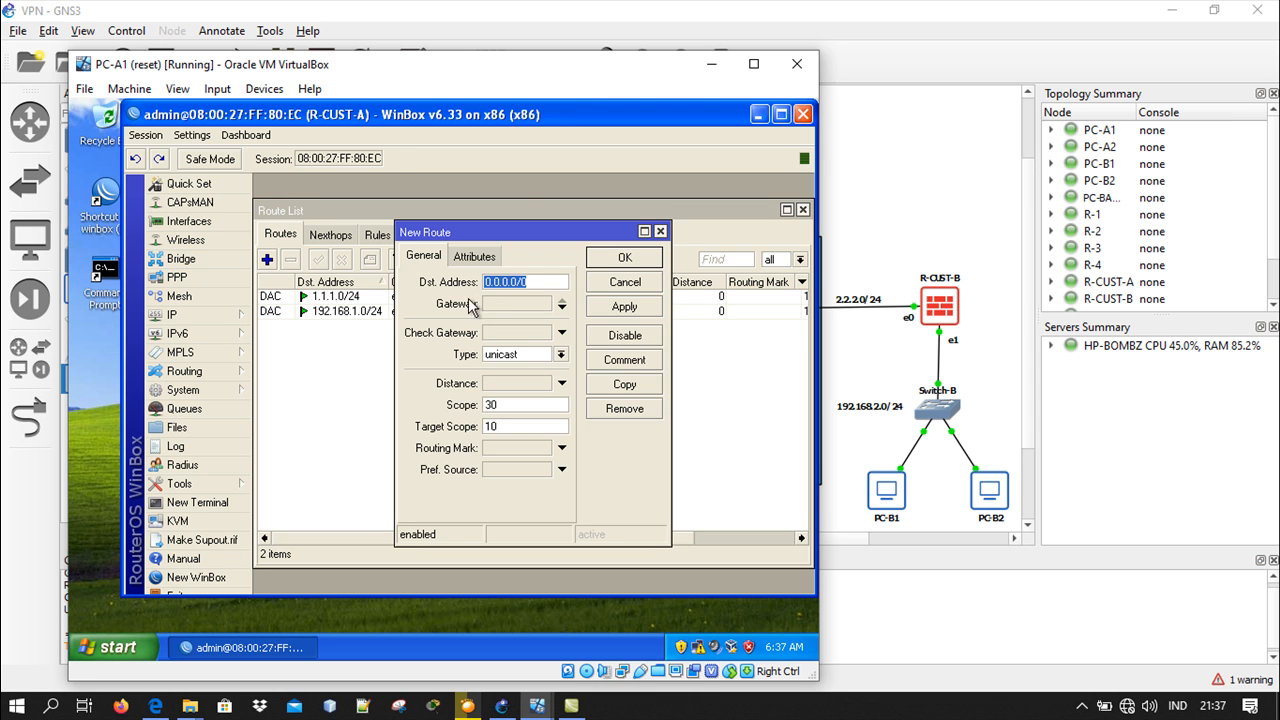
pyautogui.click(513, 302)
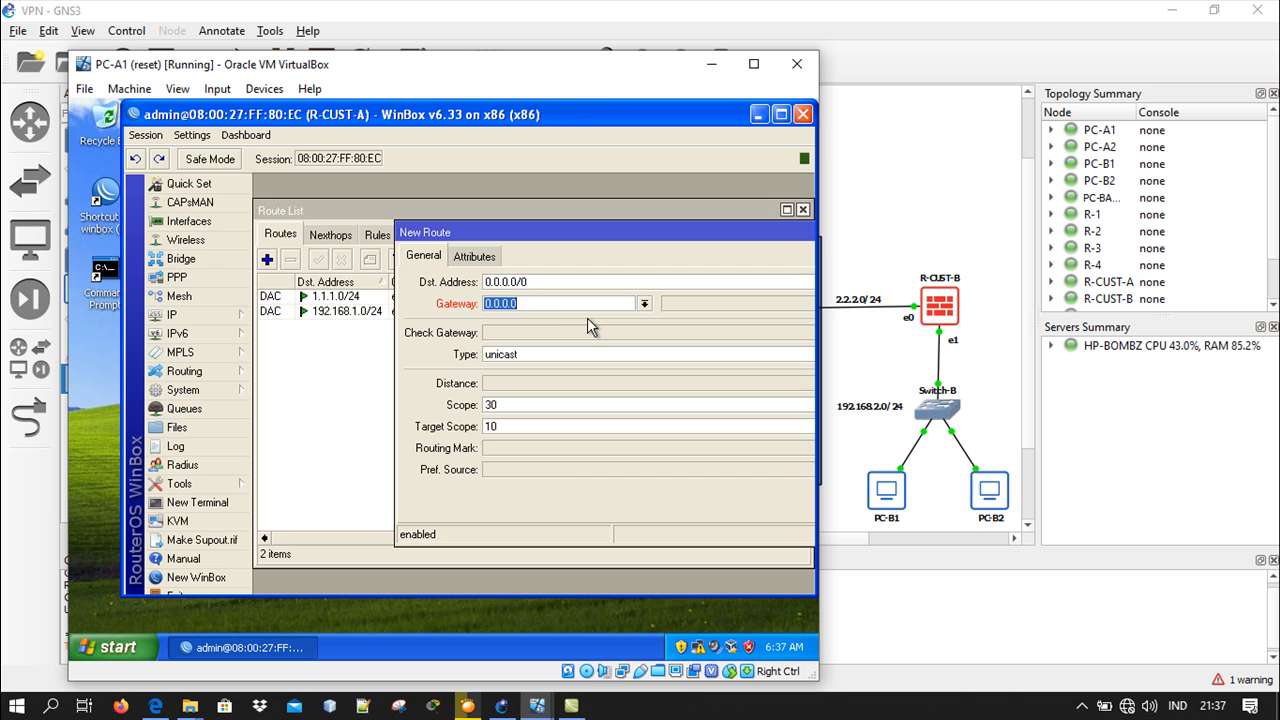
pyautogui.write('1.1.1.1')
pyautogui.doubleClick(677, 237)
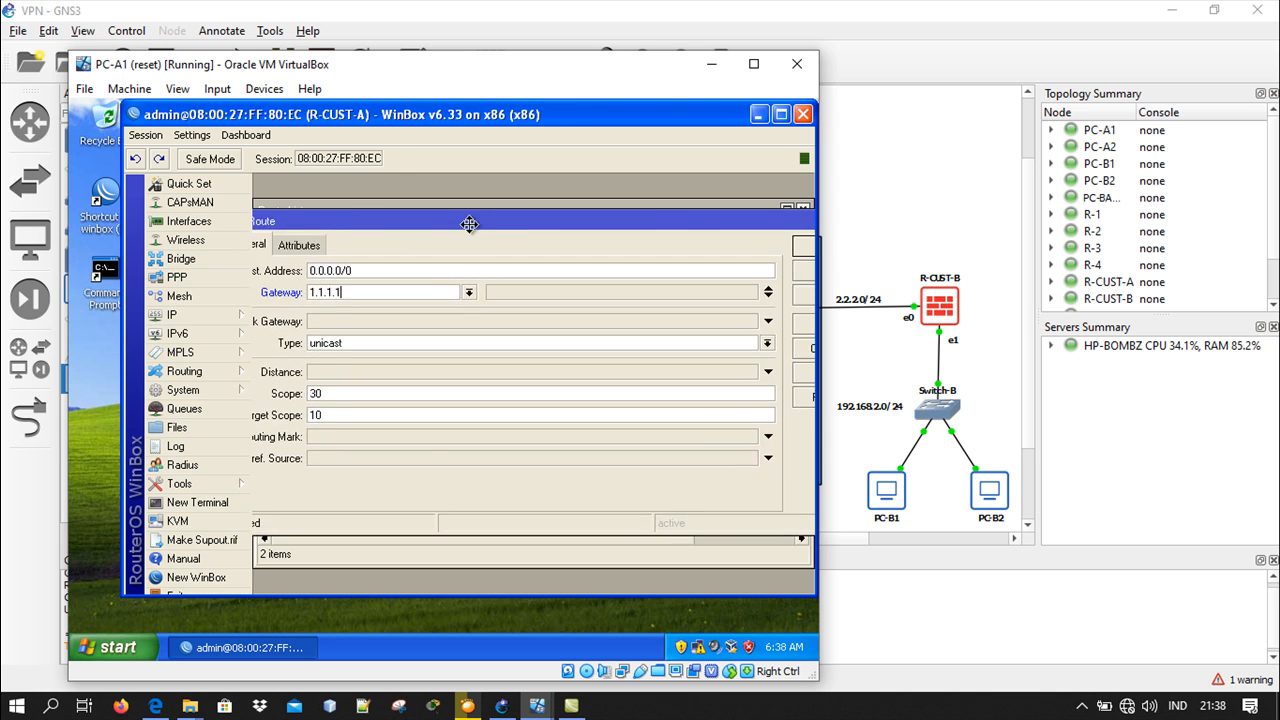
pyautogui.click(766, 256)
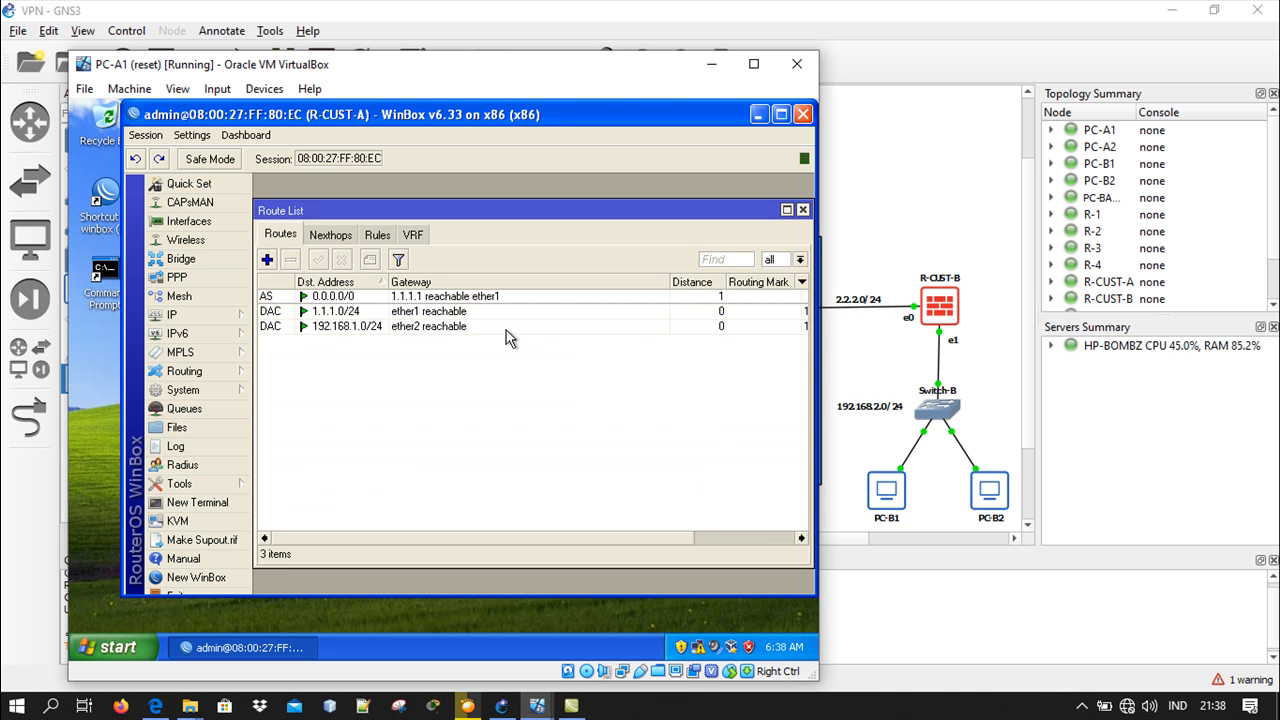
pyautogui.click(712, 65)
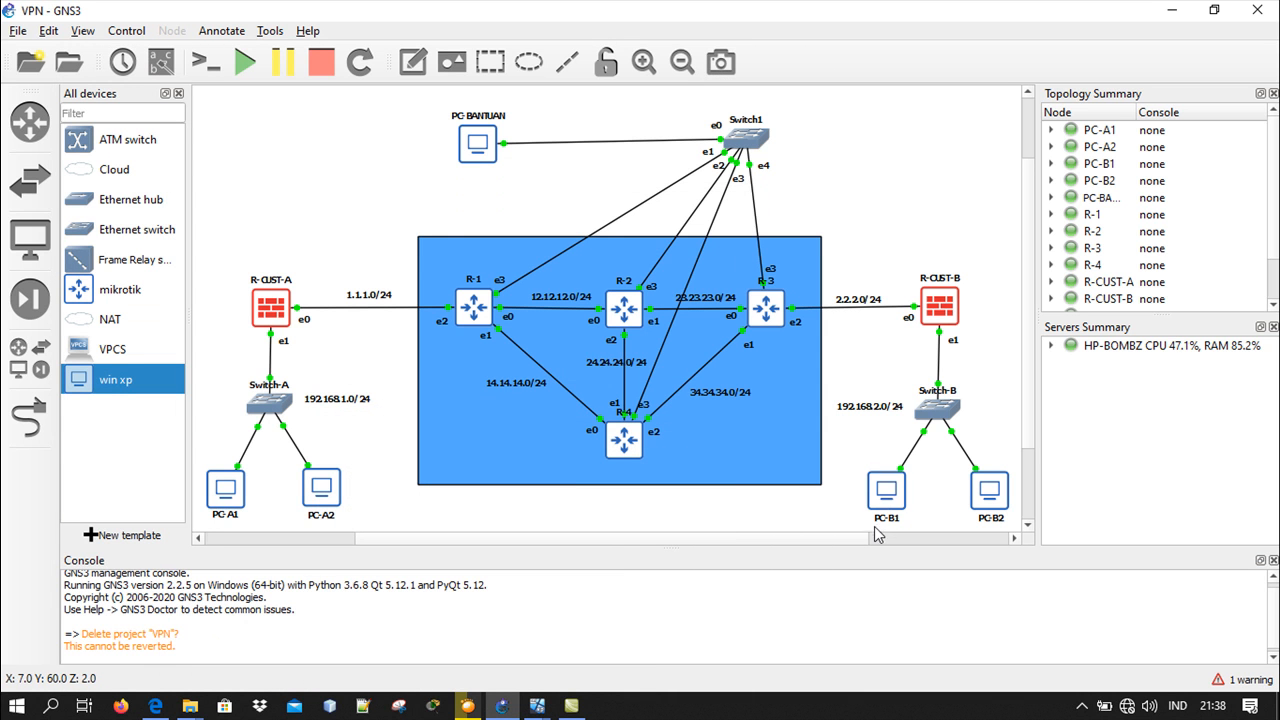
# On the PC-B1 virtual machine, open the IP route list in the R-CUST-B WinBox session
pyautogui.moveTo(537, 705)
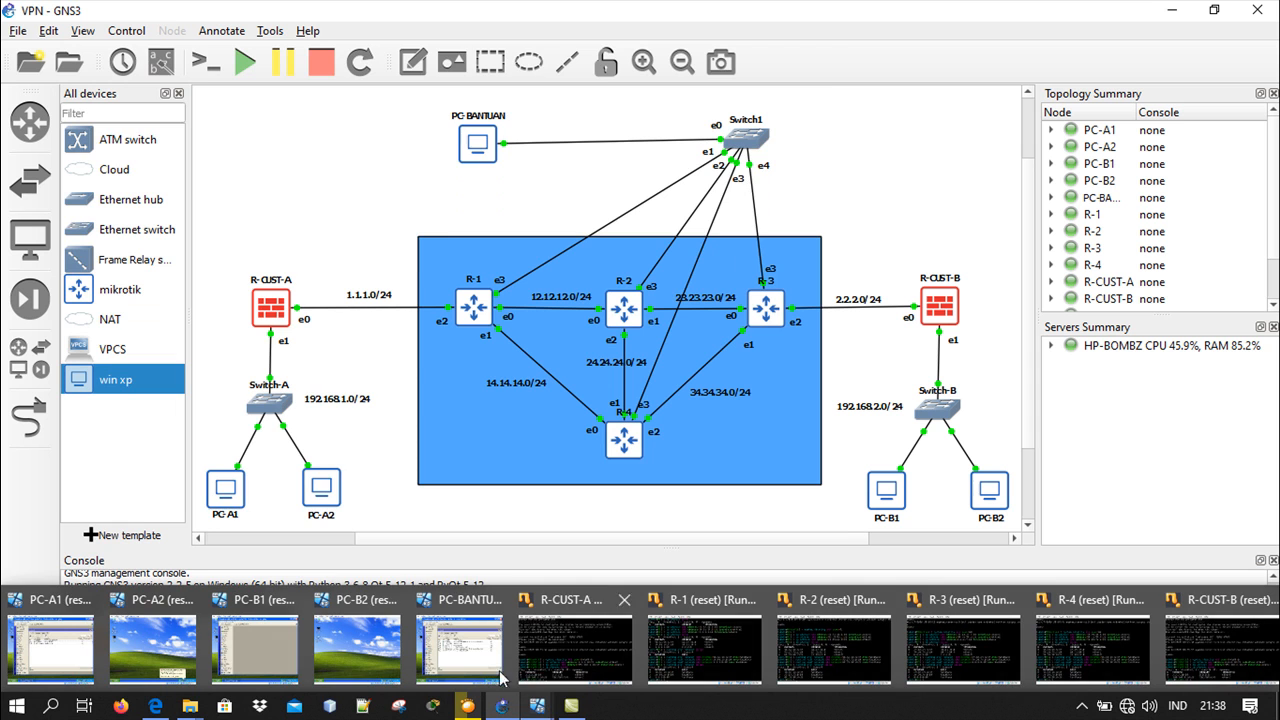
pyautogui.click(237, 652)
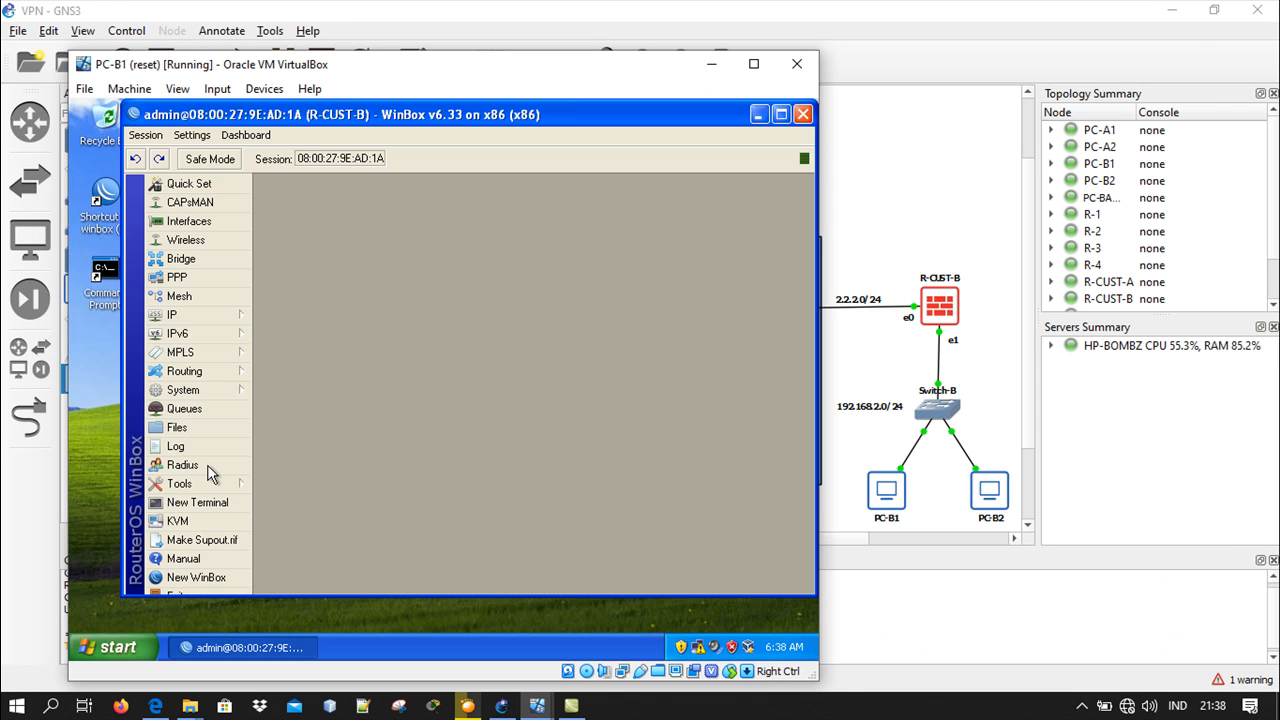
pyautogui.click(210, 318)
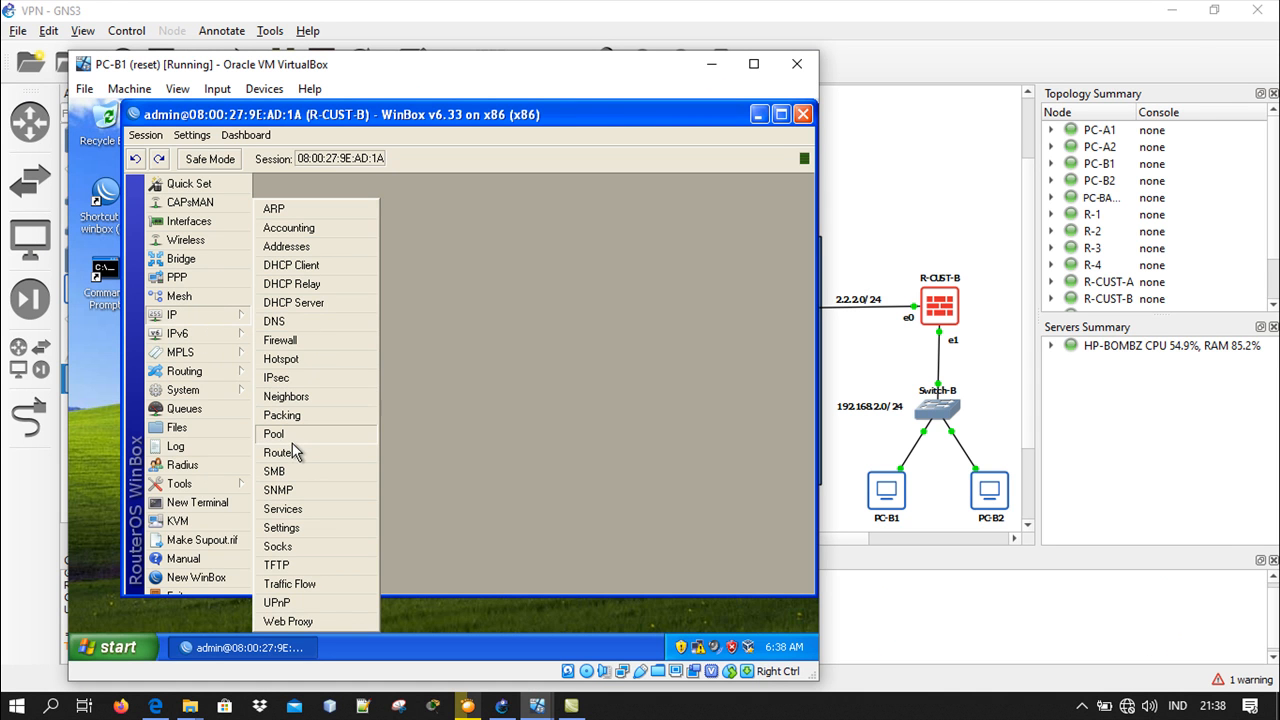
pyautogui.click(280, 453)
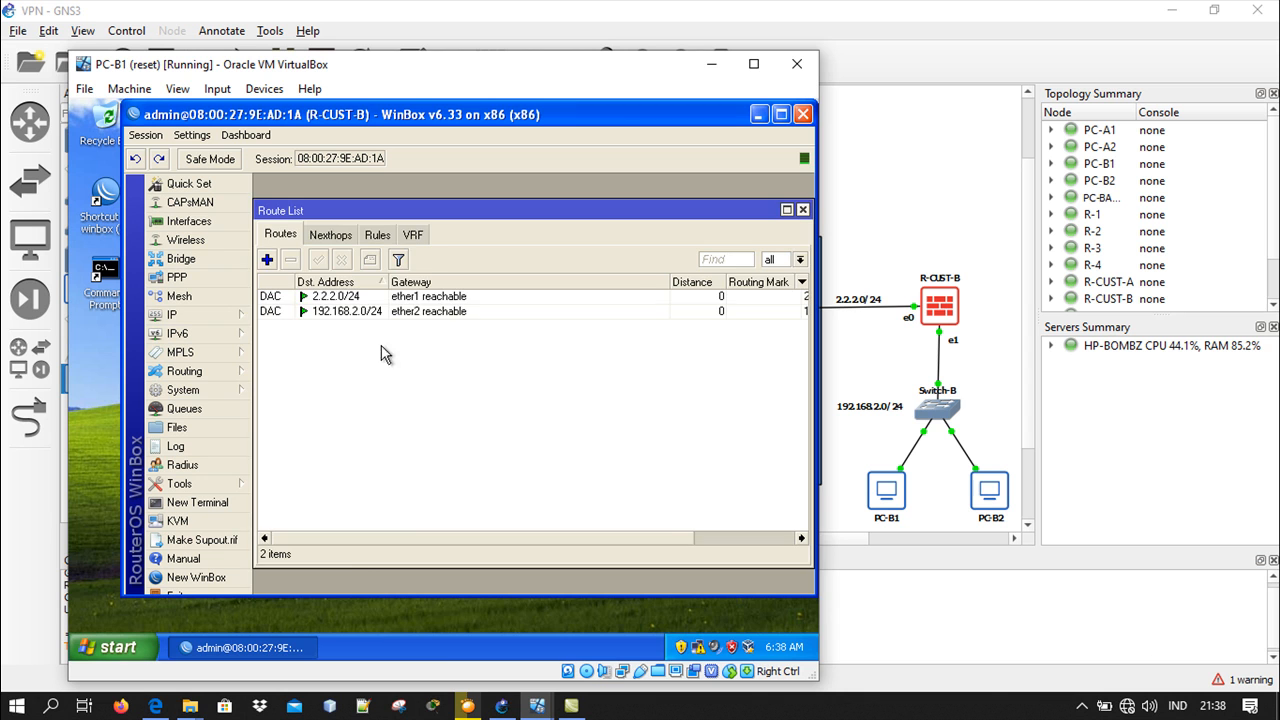
# Add a default route (0.0.0.0/0) on R-CUST-B with gateway 2.2.2.3 and minimize the PC-B1 virtual machine
pyautogui.click(267, 260)
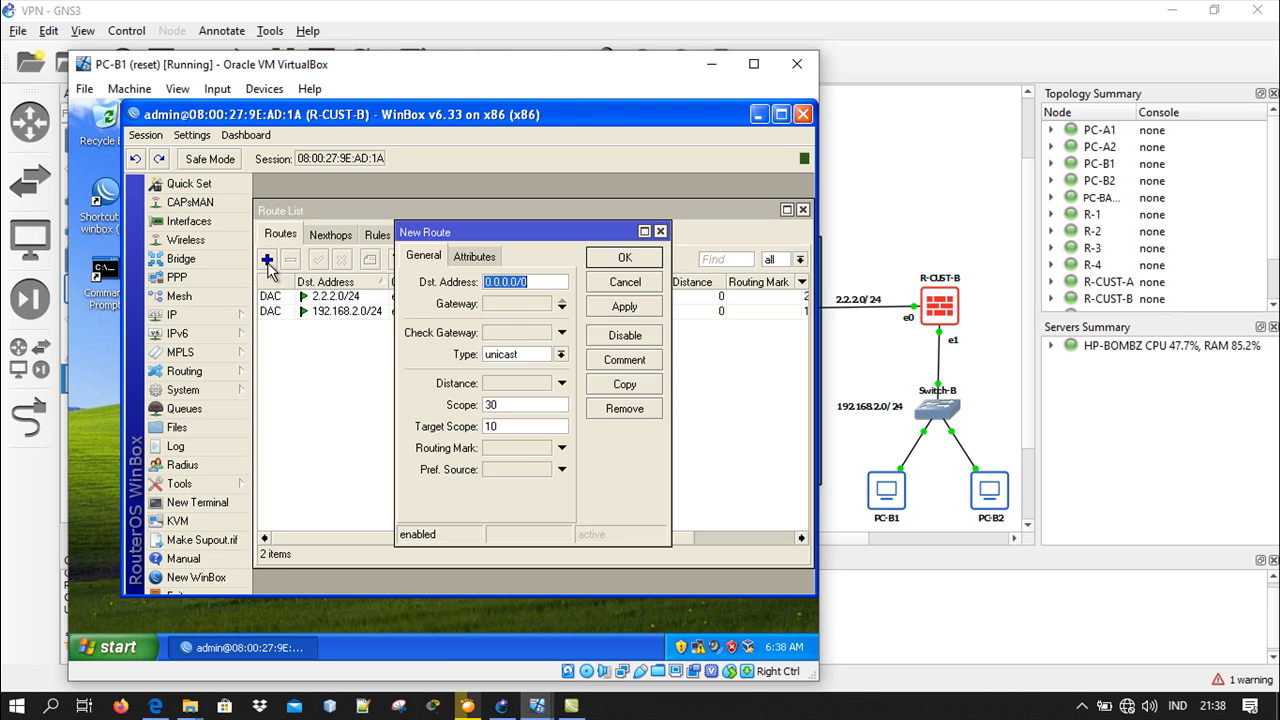
pyautogui.click(505, 304)
pyautogui.write('2.2.2')
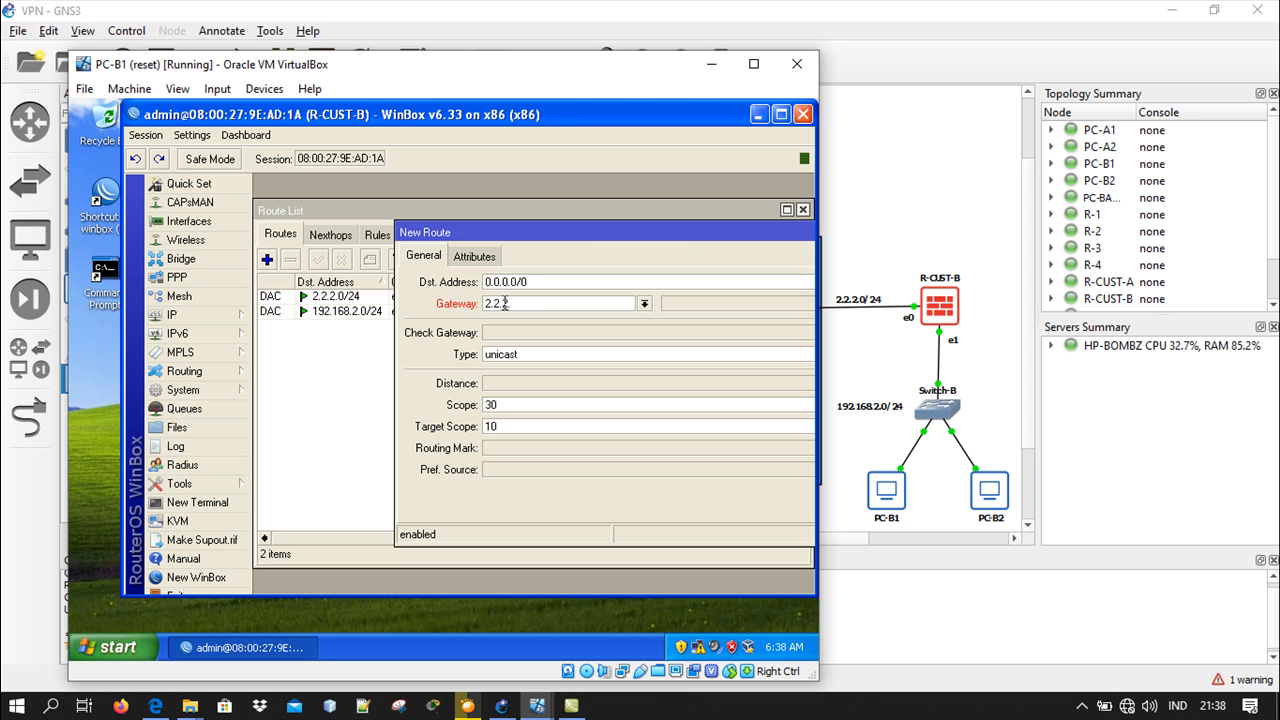
pyautogui.moveTo(680, 237); pyautogui.dragTo(469, 244)
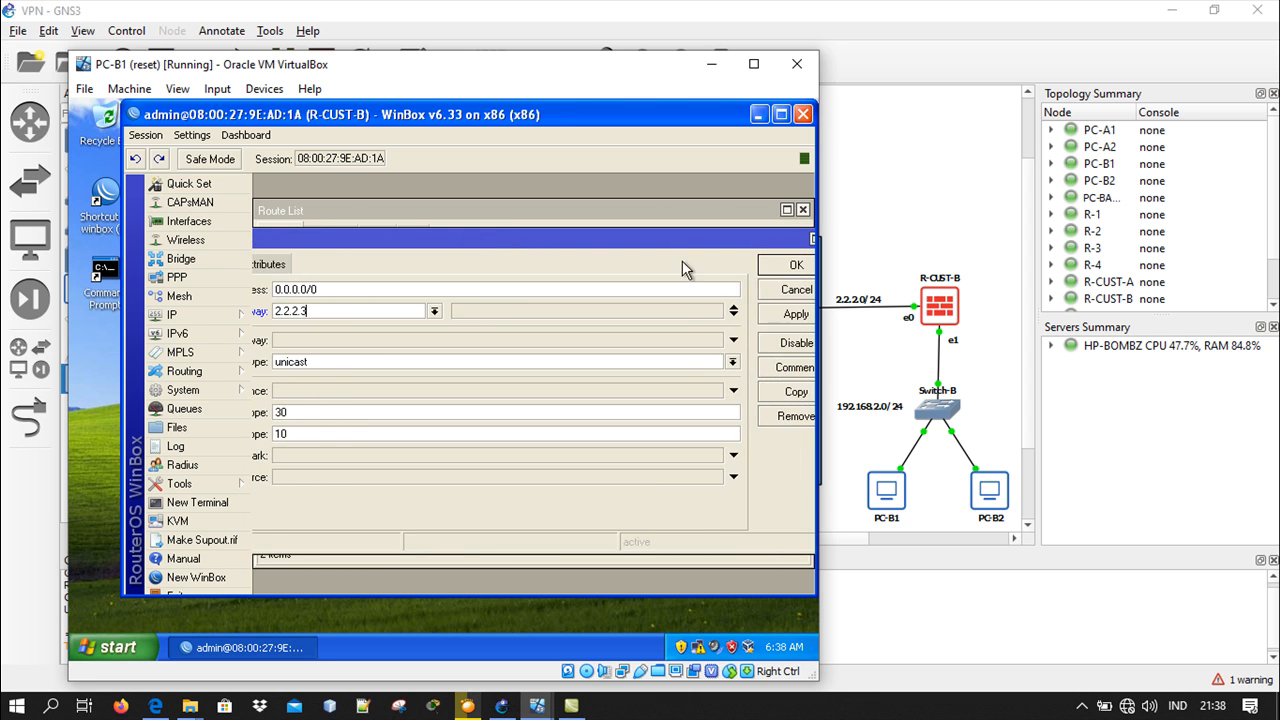
pyautogui.click(785, 266)
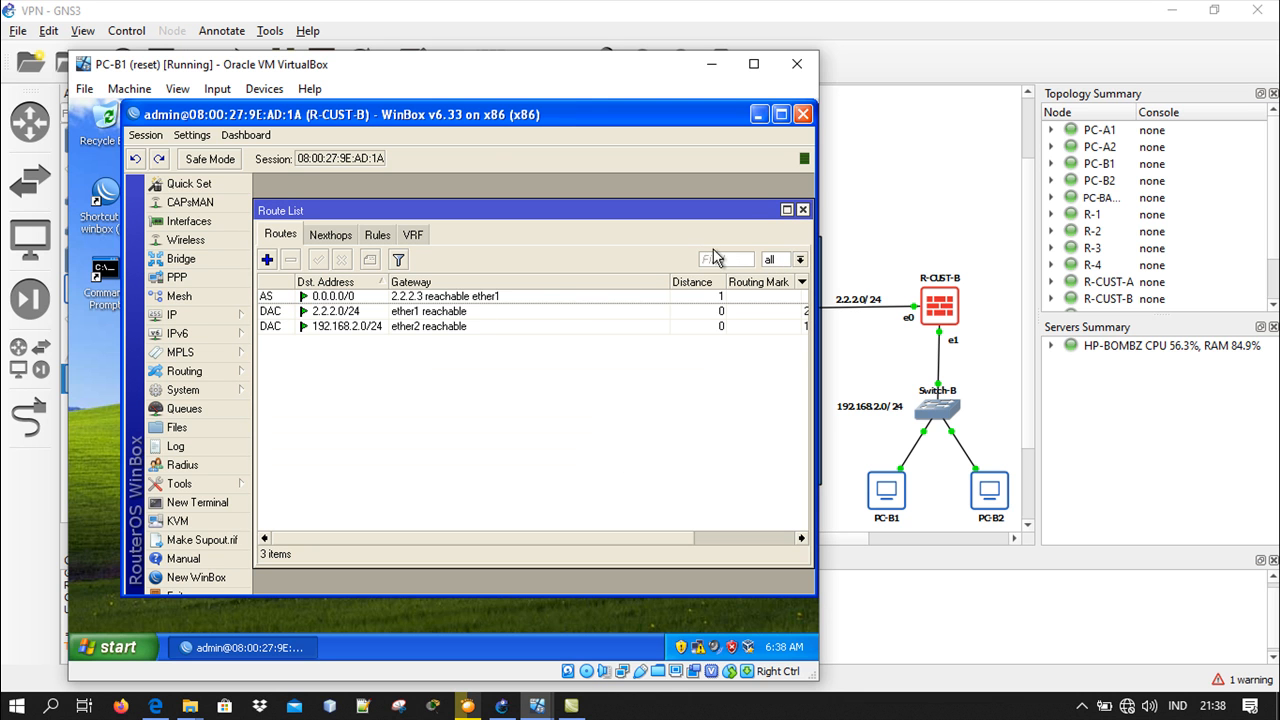
pyautogui.click(712, 65)
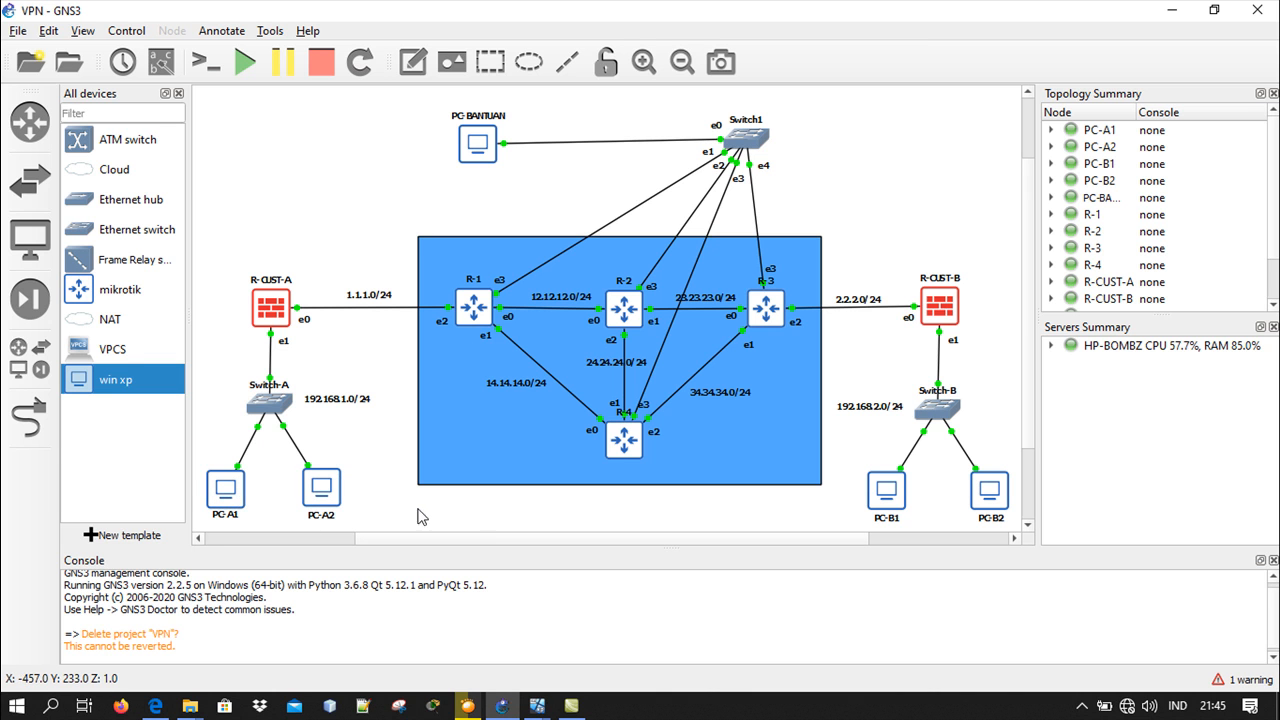
# On the PC-A1 virtual machine, check the Local Area Connection's TCP/IP address and gateway settings, and minimize the machine
pyautogui.moveTo(537, 706)
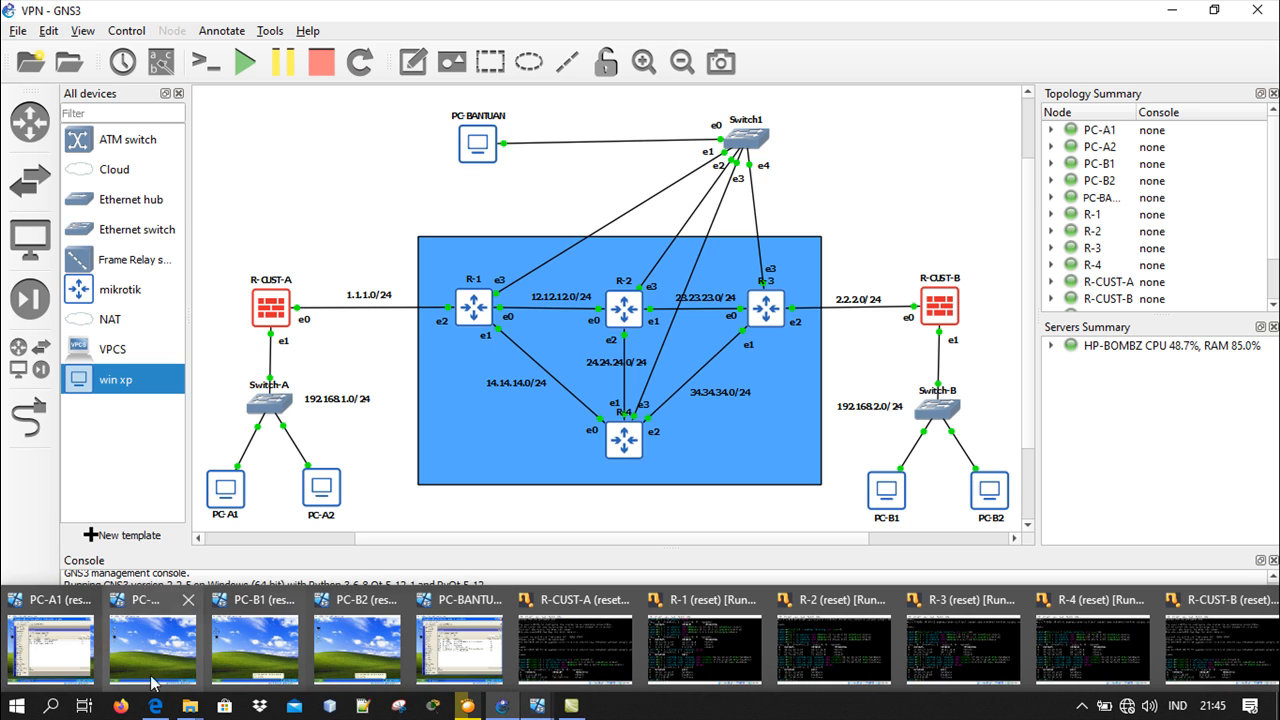
pyautogui.click(86, 674)
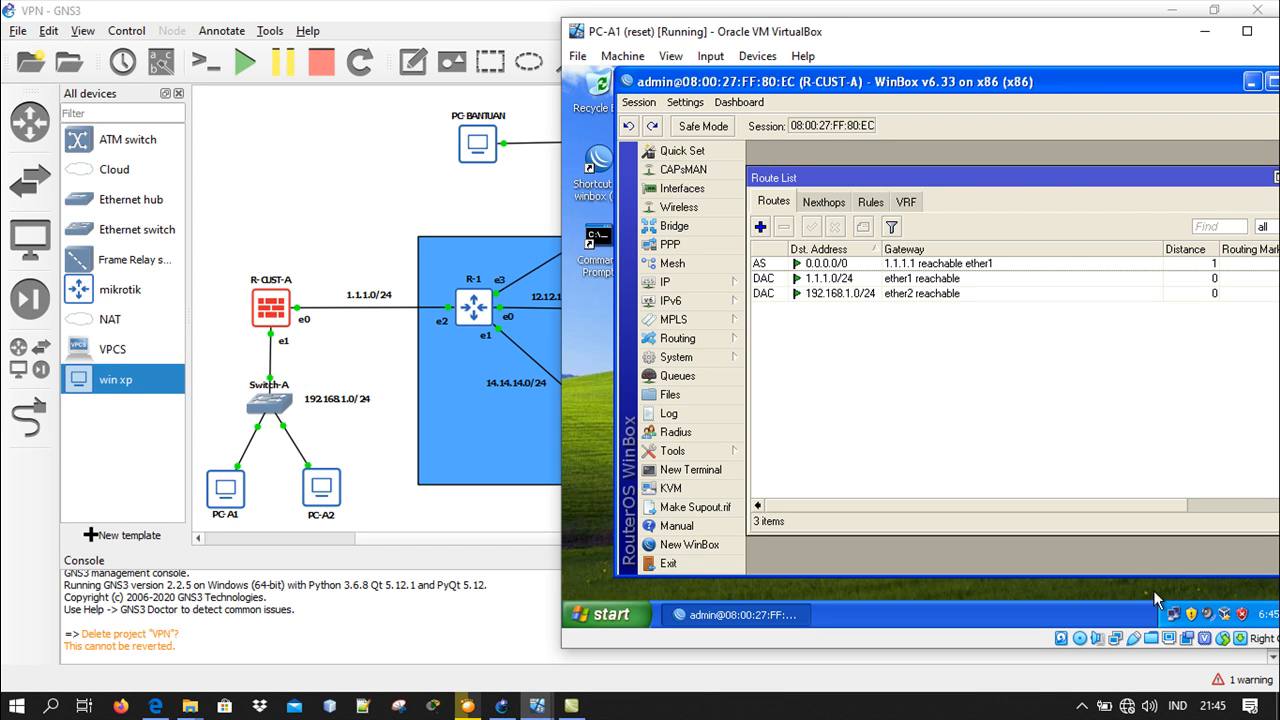
pyautogui.click(1254, 83)
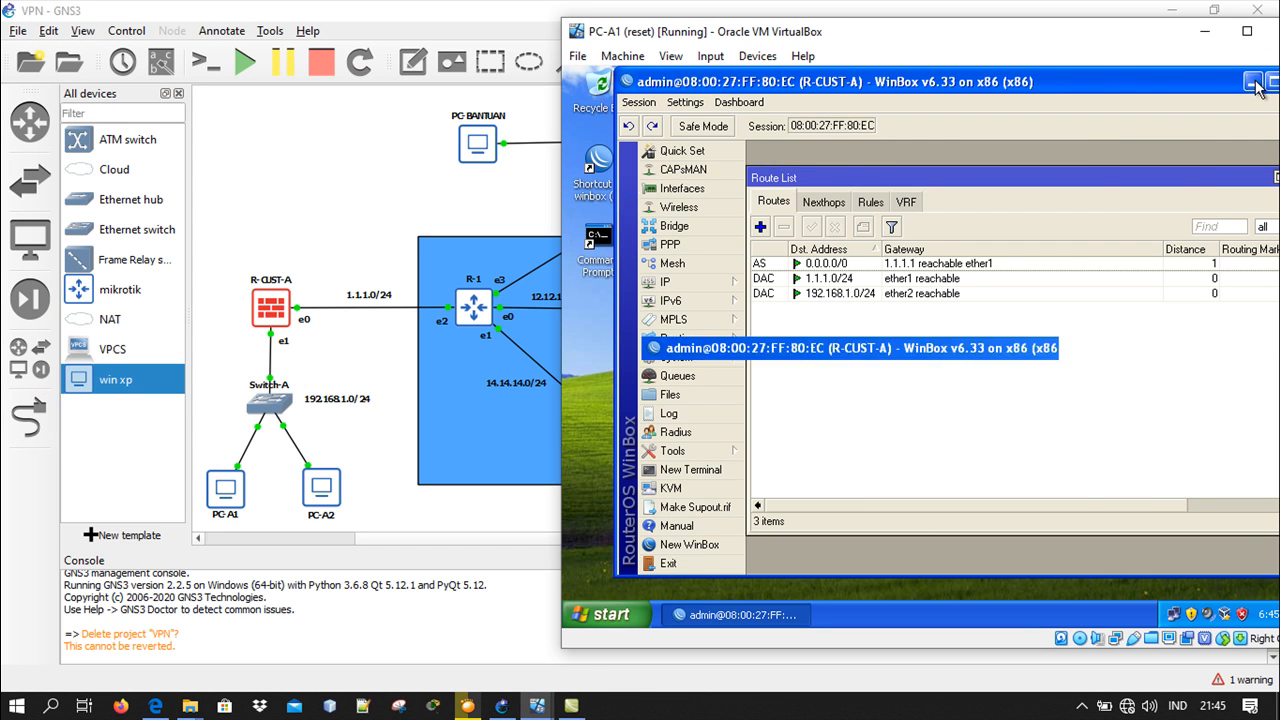
pyautogui.doubleClick(1175, 615)
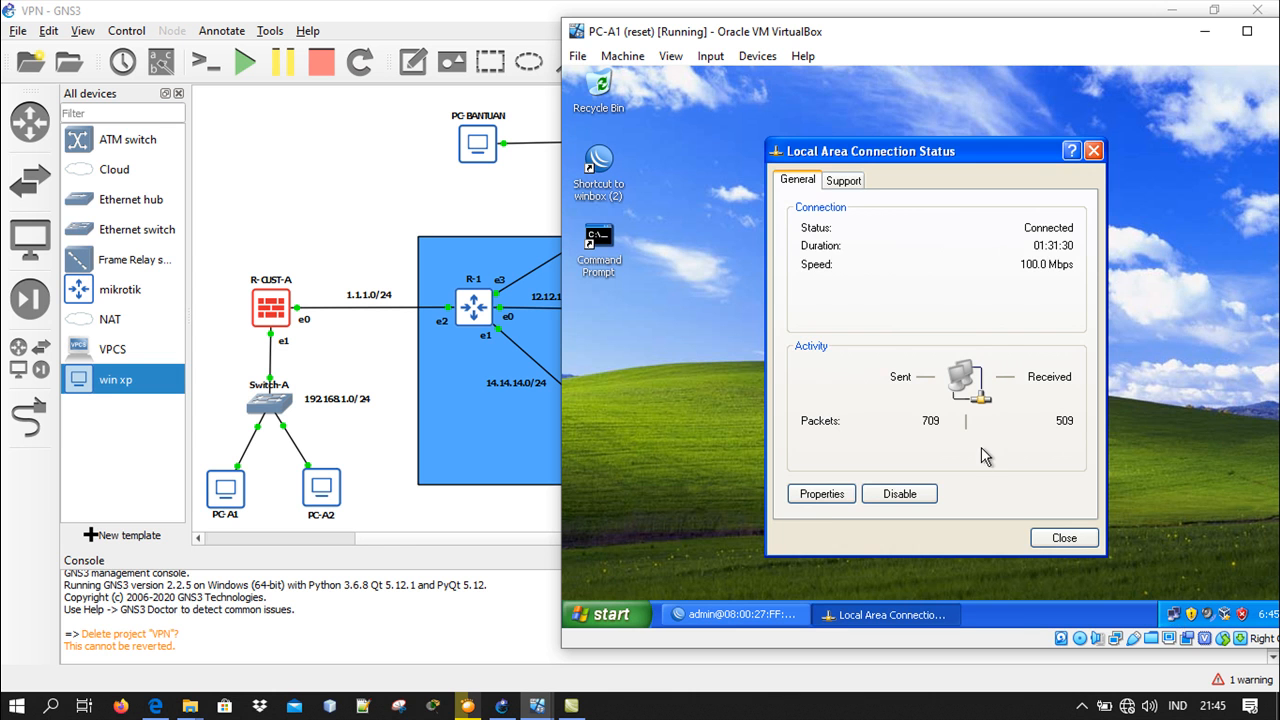
pyautogui.click(815, 500)
pyautogui.click(757, 371)
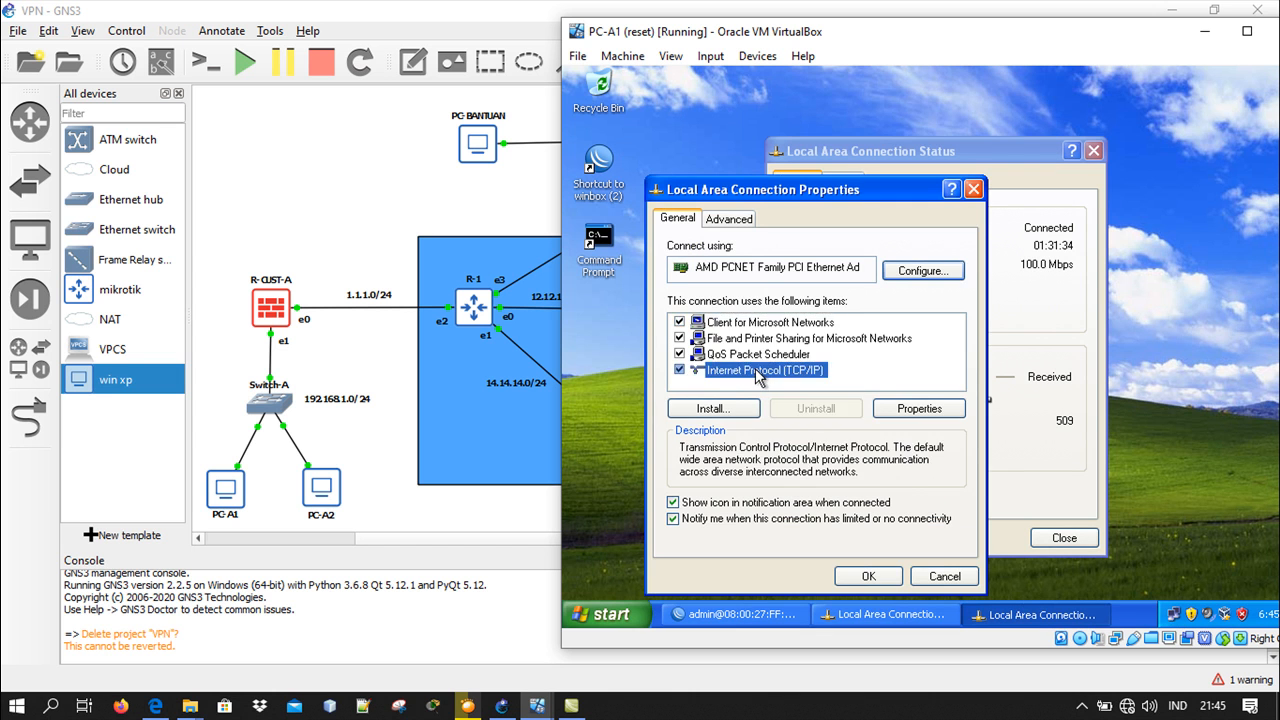
pyautogui.doubleClick(757, 371)
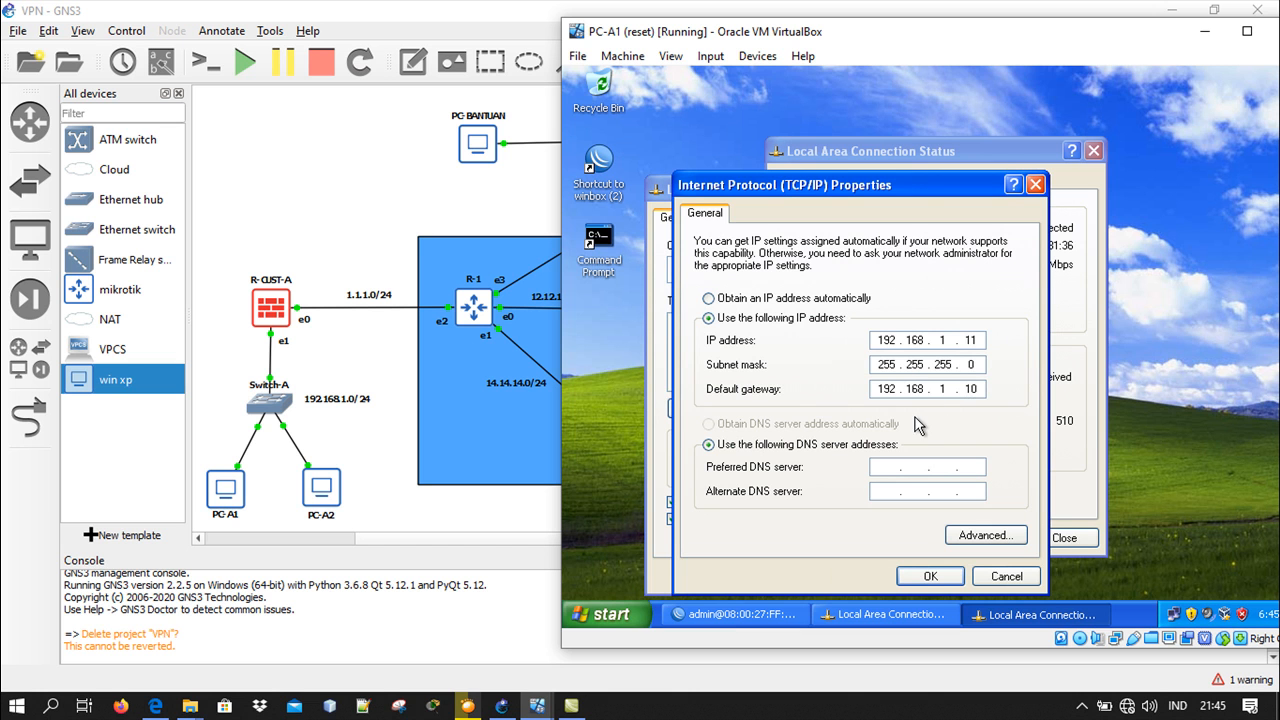
pyautogui.click(924, 575)
pyautogui.click(972, 189)
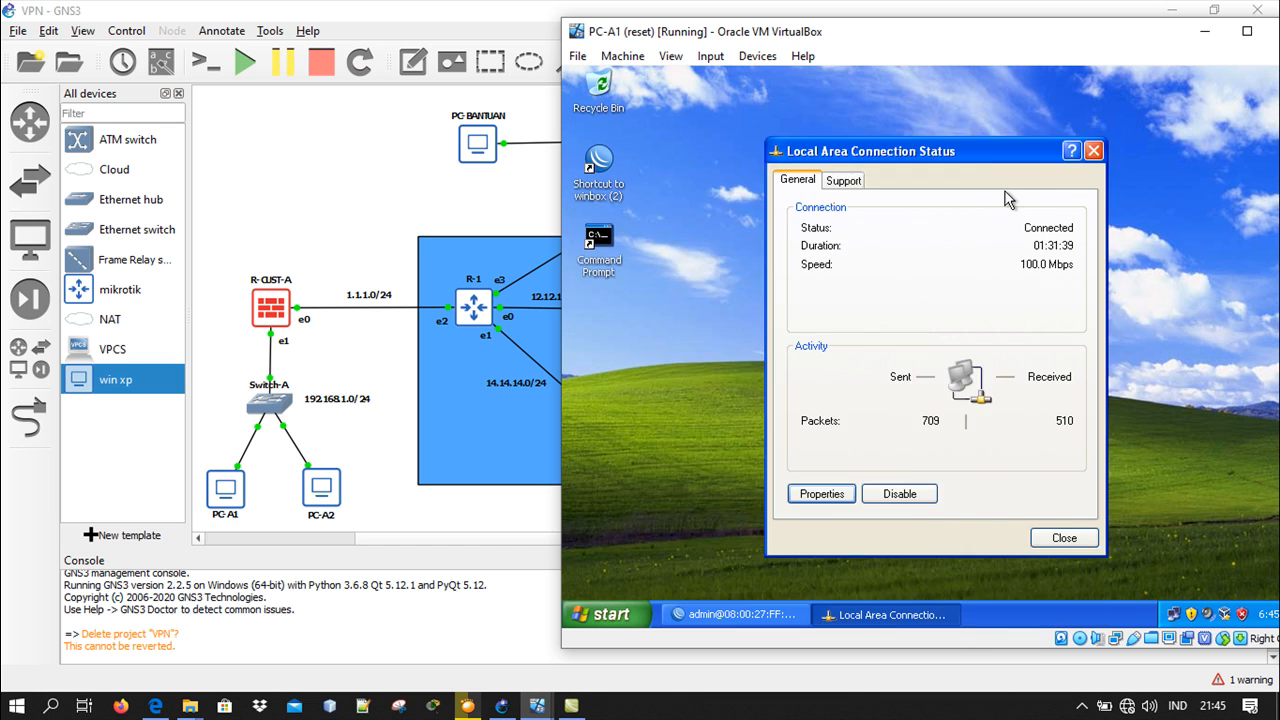
pyautogui.click(1094, 152)
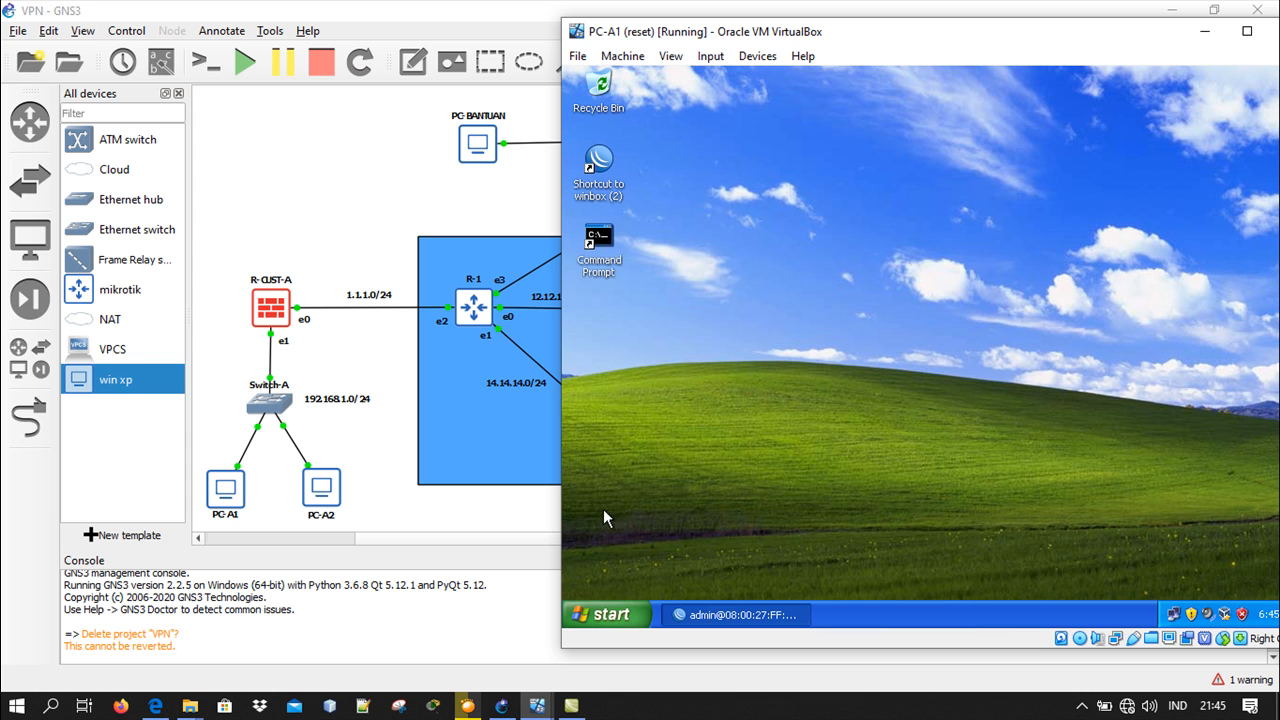
pyautogui.click(1205, 31)
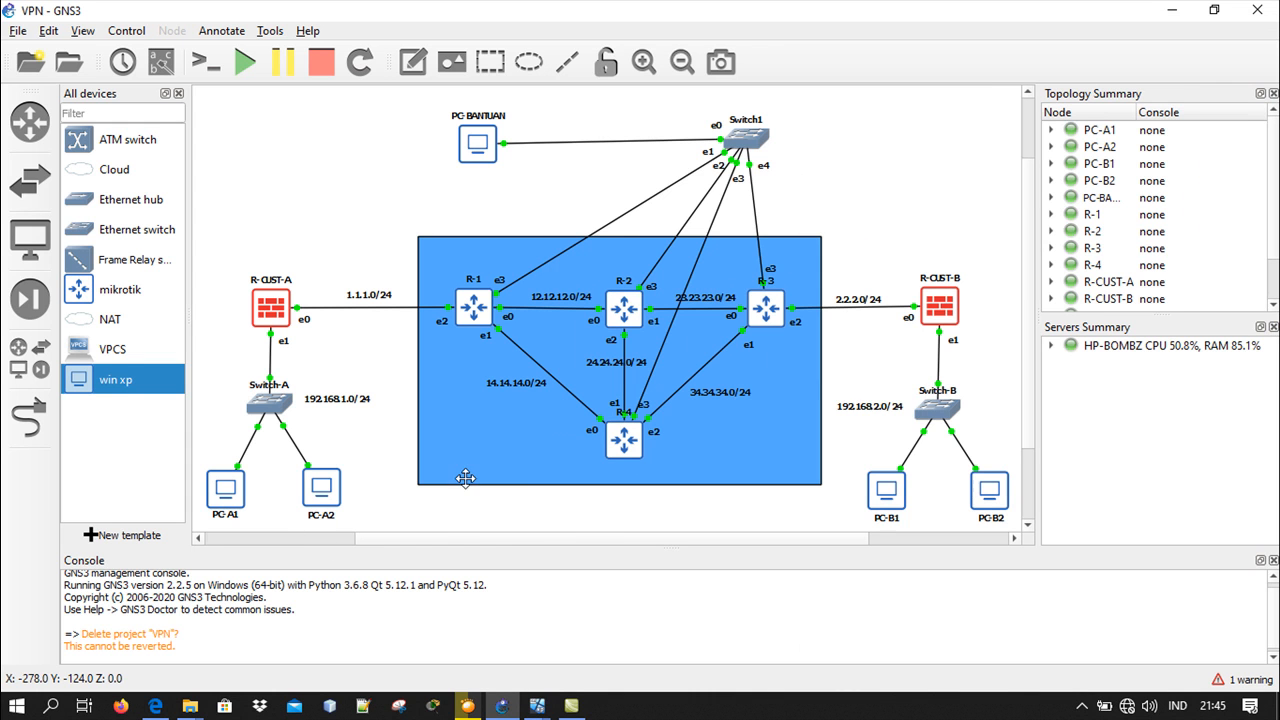
# On the PC-A2 virtual machine, check the Local Area Connection's TCP/IP address and gateway settings, and minimize the machine
pyautogui.moveTo(535, 706)
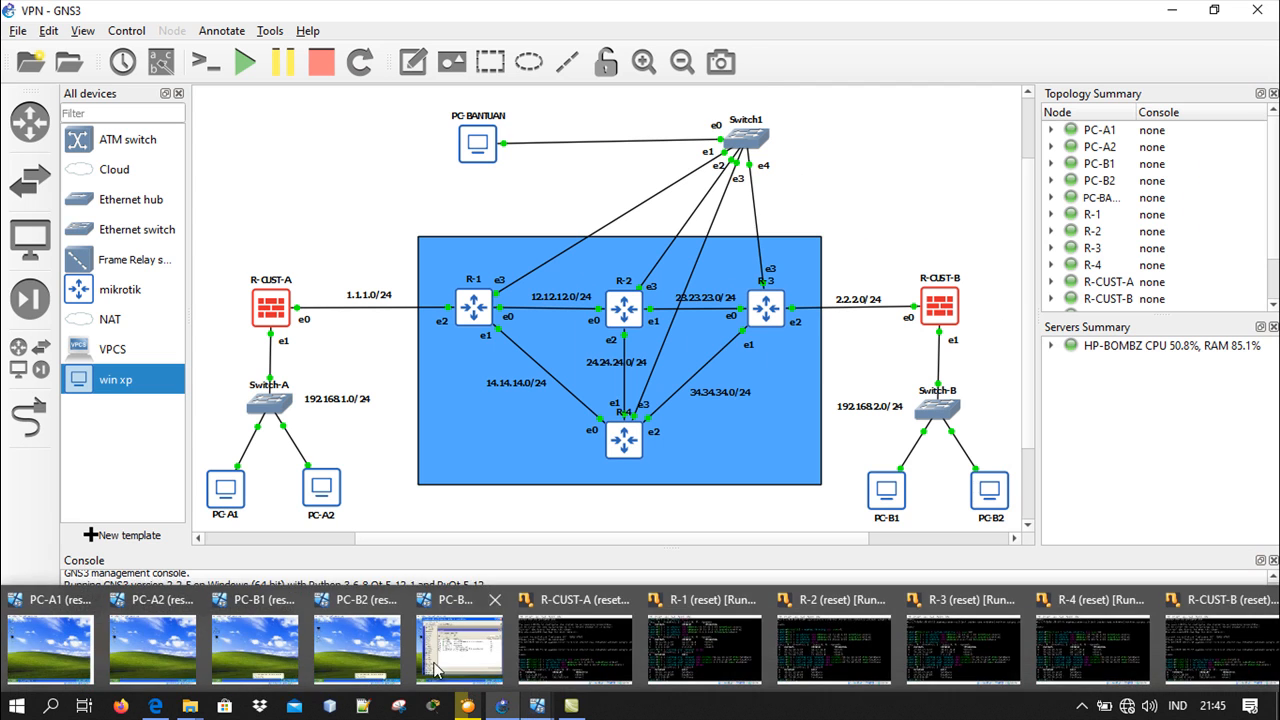
pyautogui.click(168, 648)
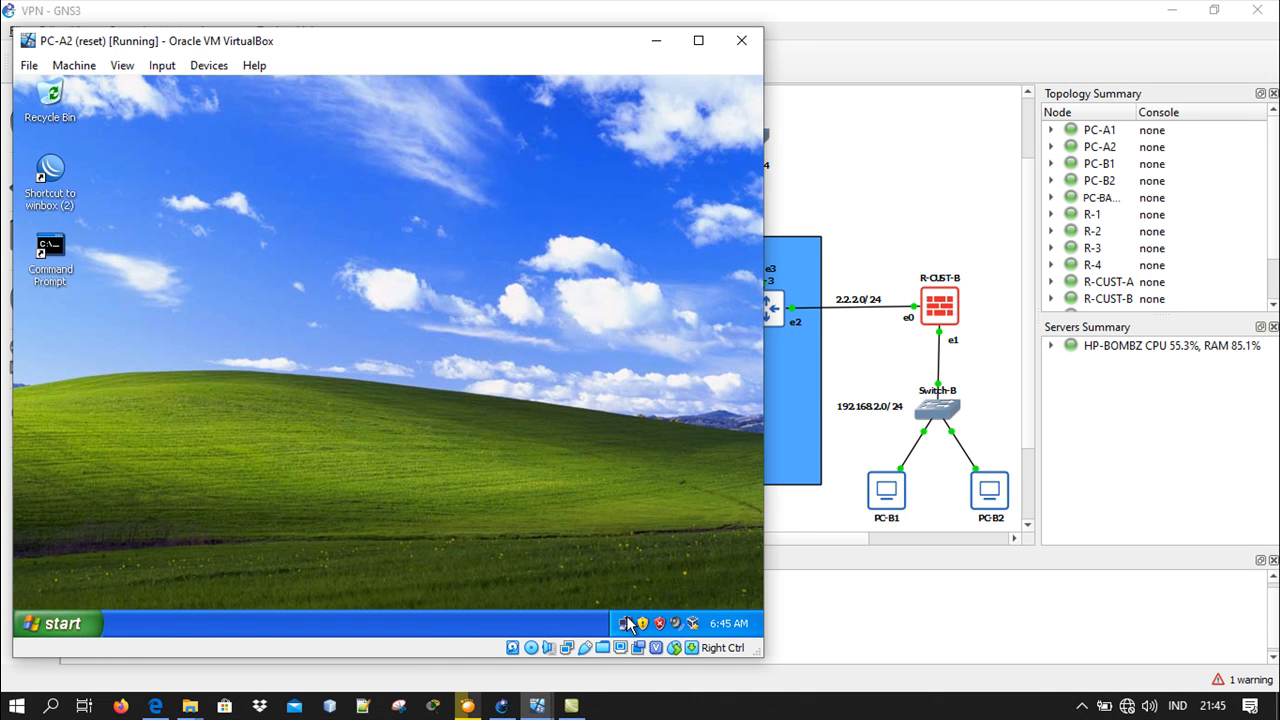
pyautogui.doubleClick(625, 623)
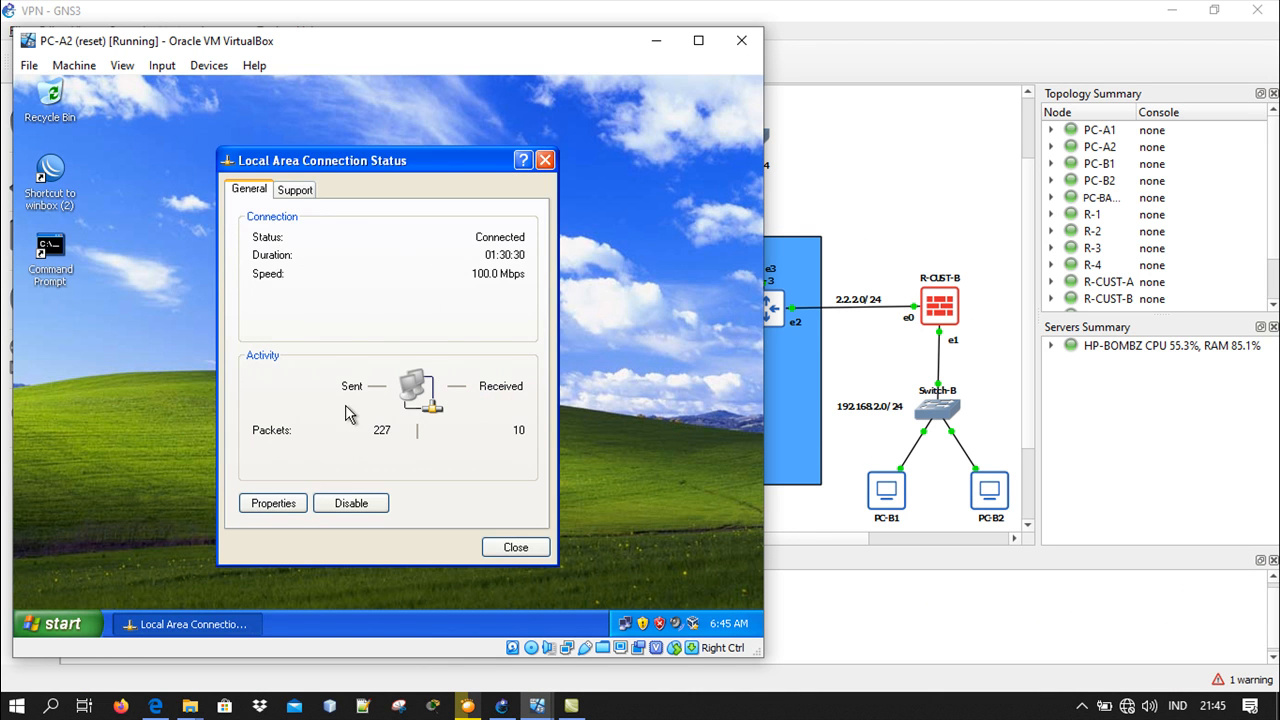
pyautogui.click(281, 503)
pyautogui.click(222, 382)
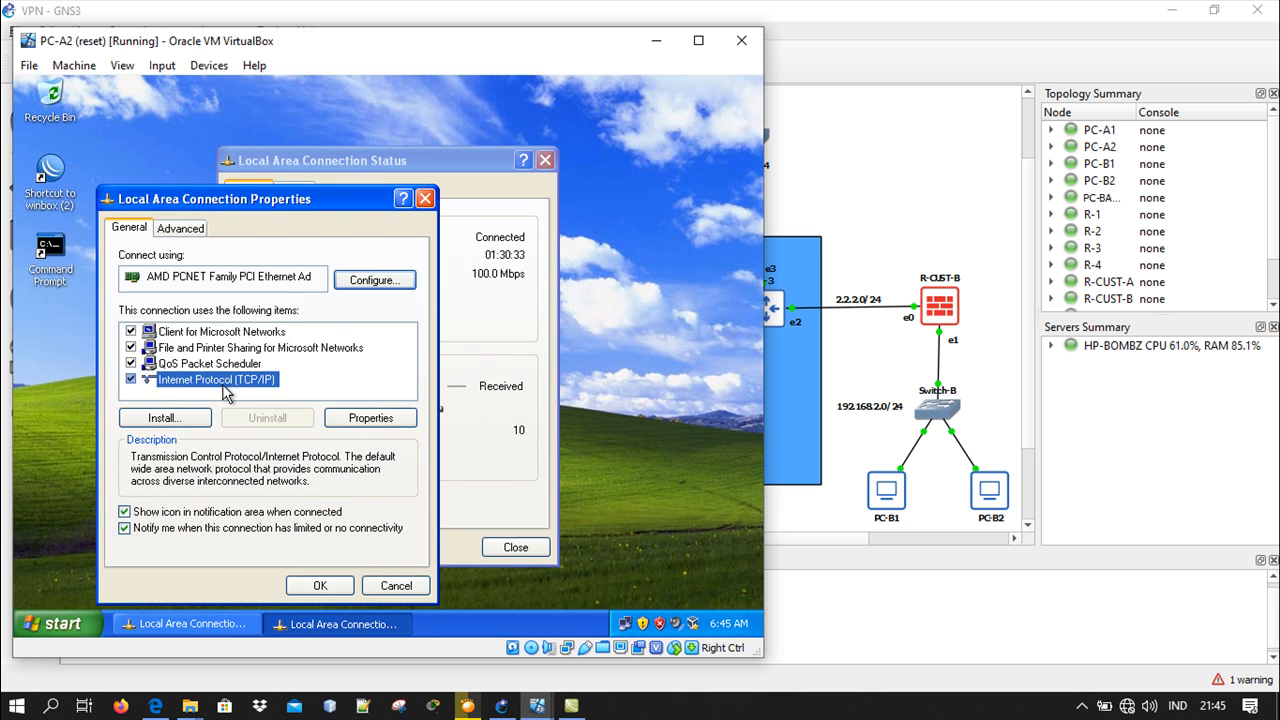
pyautogui.doubleClick(224, 386)
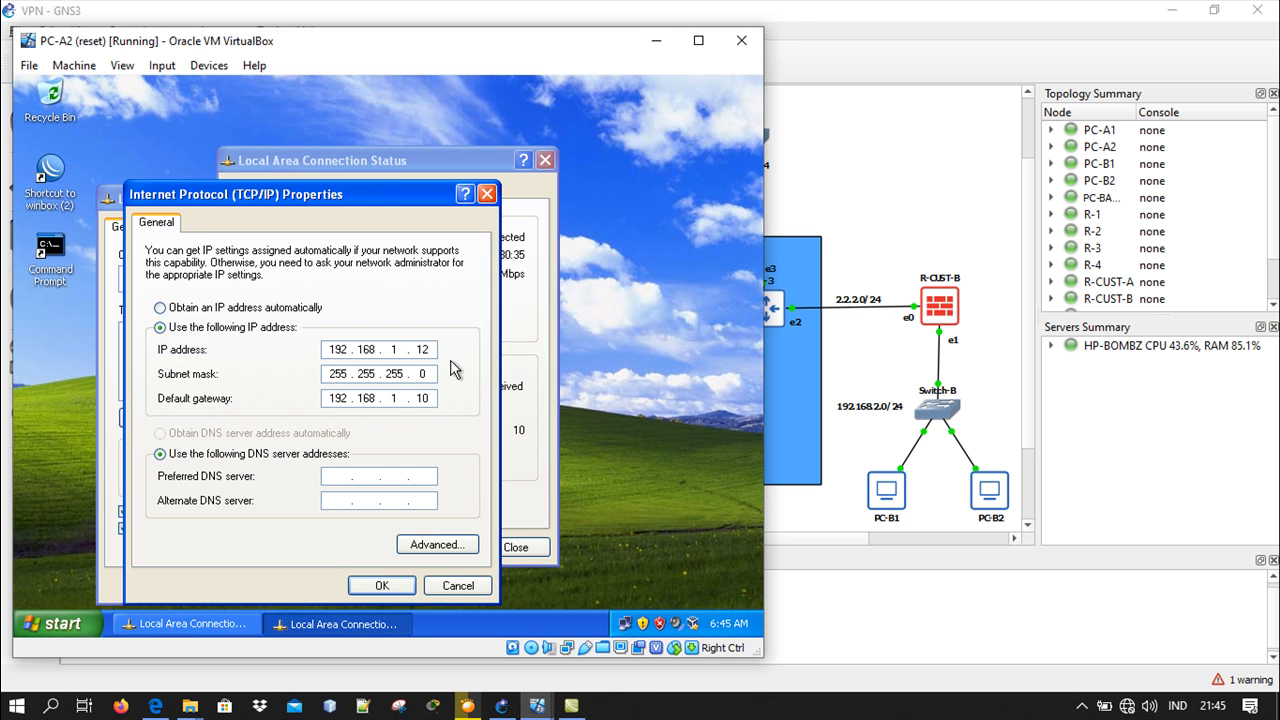
pyautogui.click(487, 200)
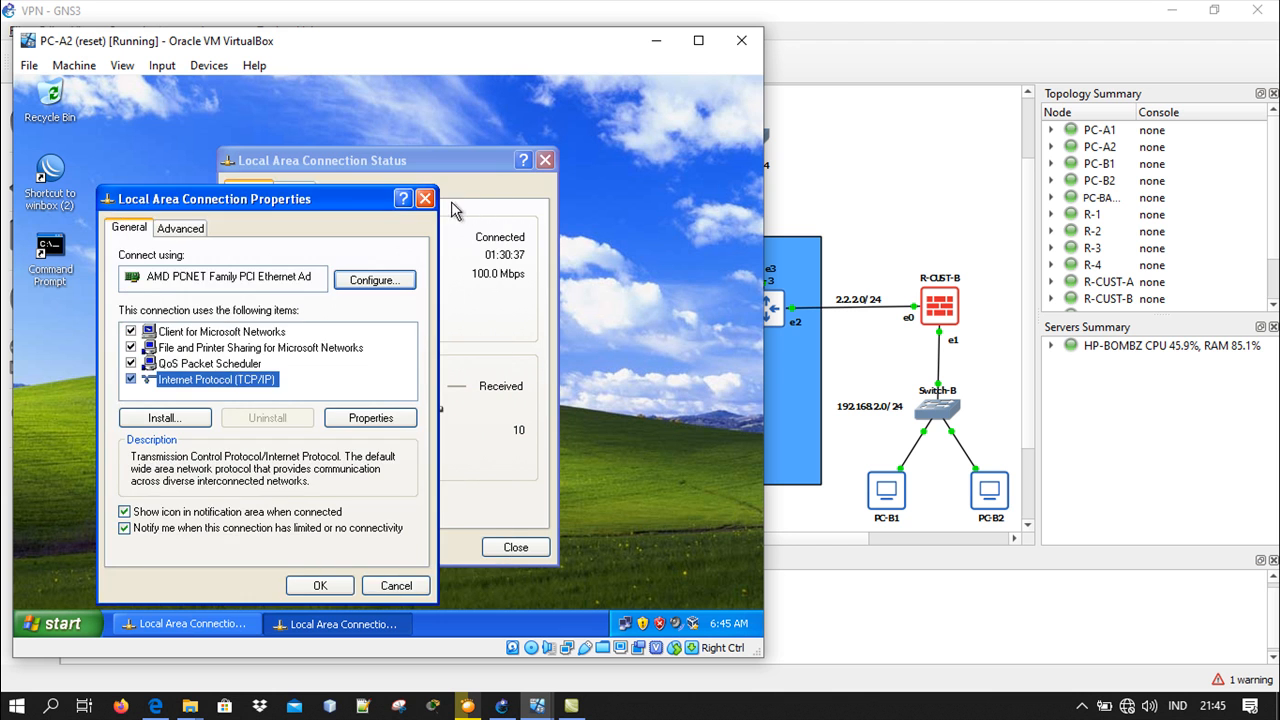
pyautogui.click(441, 203)
pyautogui.click(545, 160)
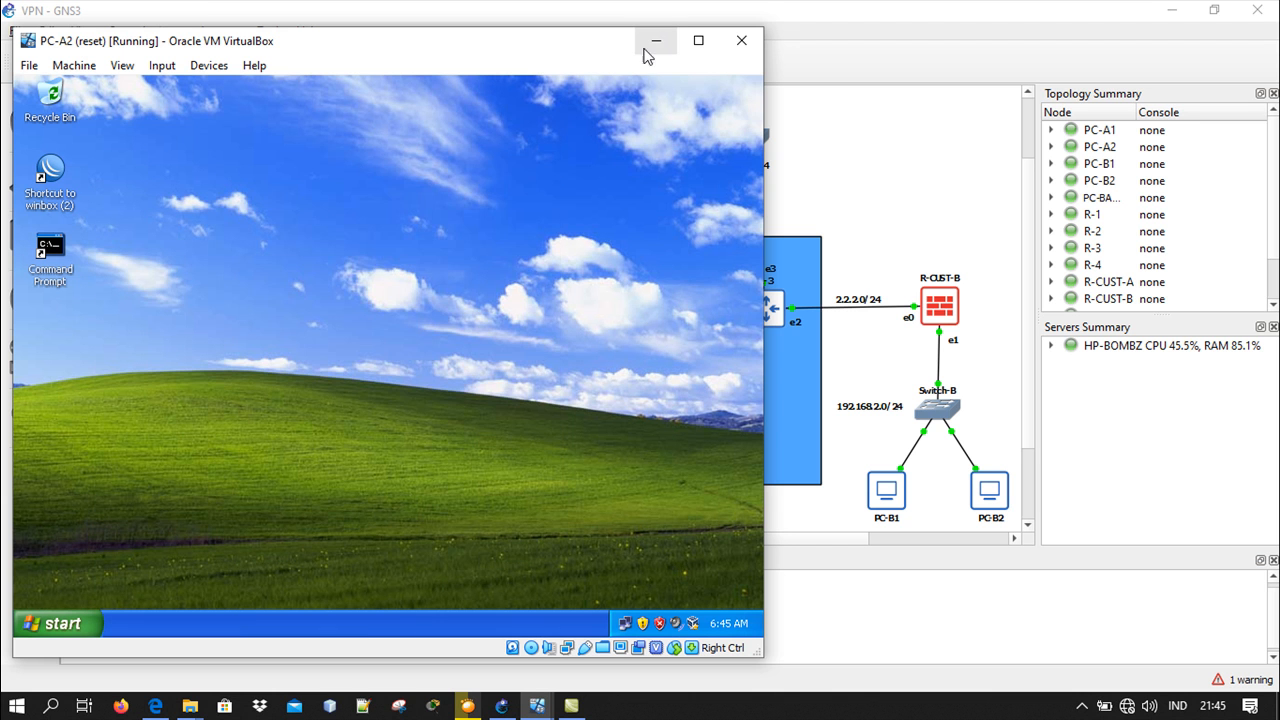
pyautogui.click(660, 42)
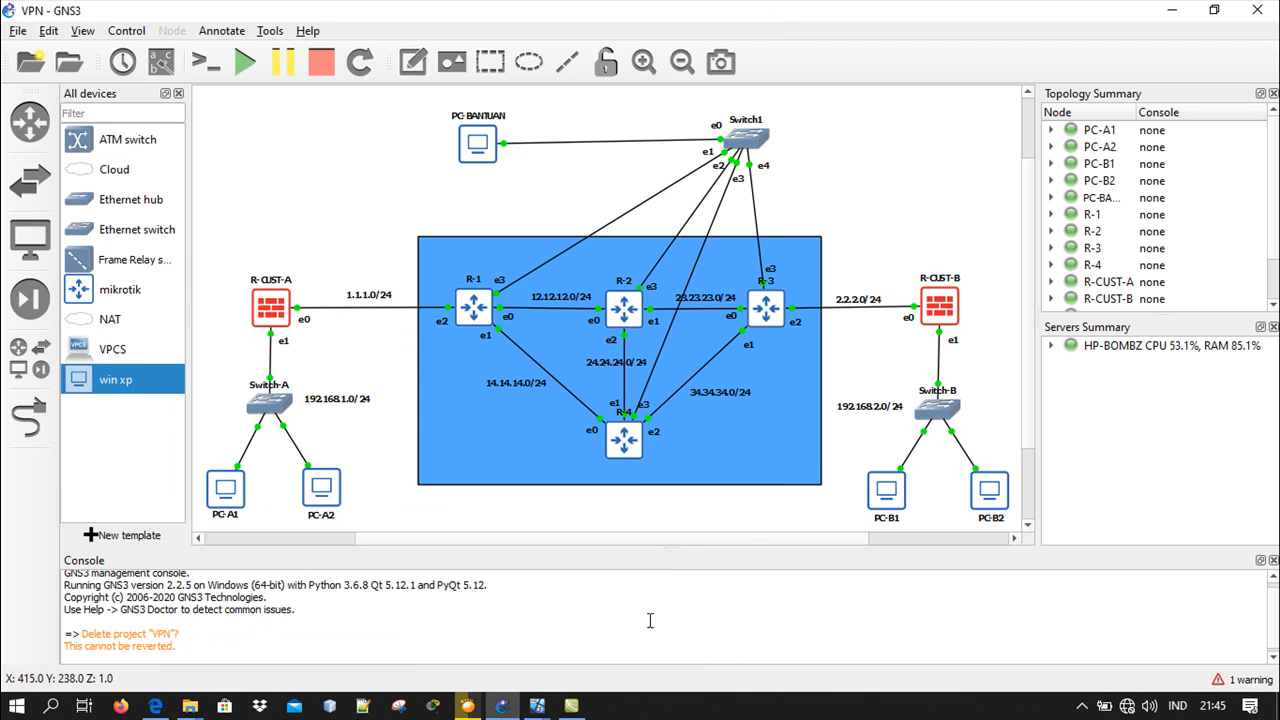
# On the PC-B1 virtual machine, check the Local Area Connection's TCP/IP address and gateway settings, and minimize the machine
pyautogui.moveTo(541, 712)
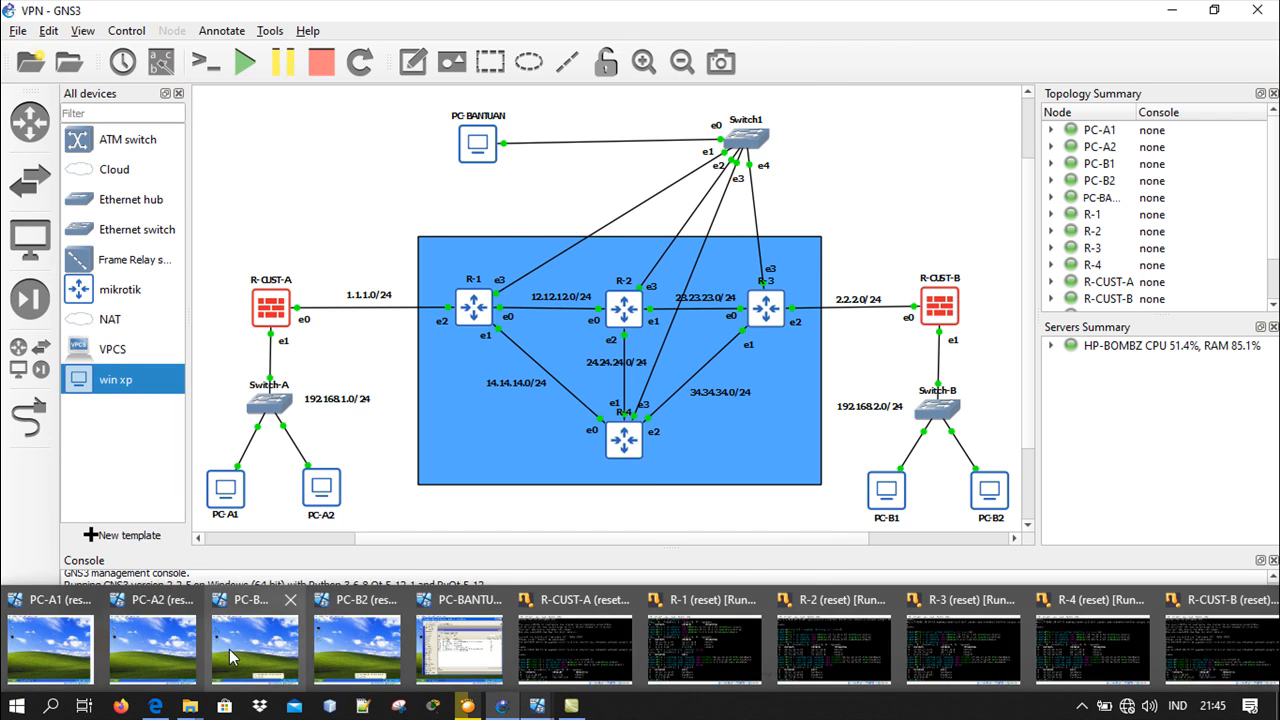
pyautogui.click(229, 649)
pyautogui.click(683, 598)
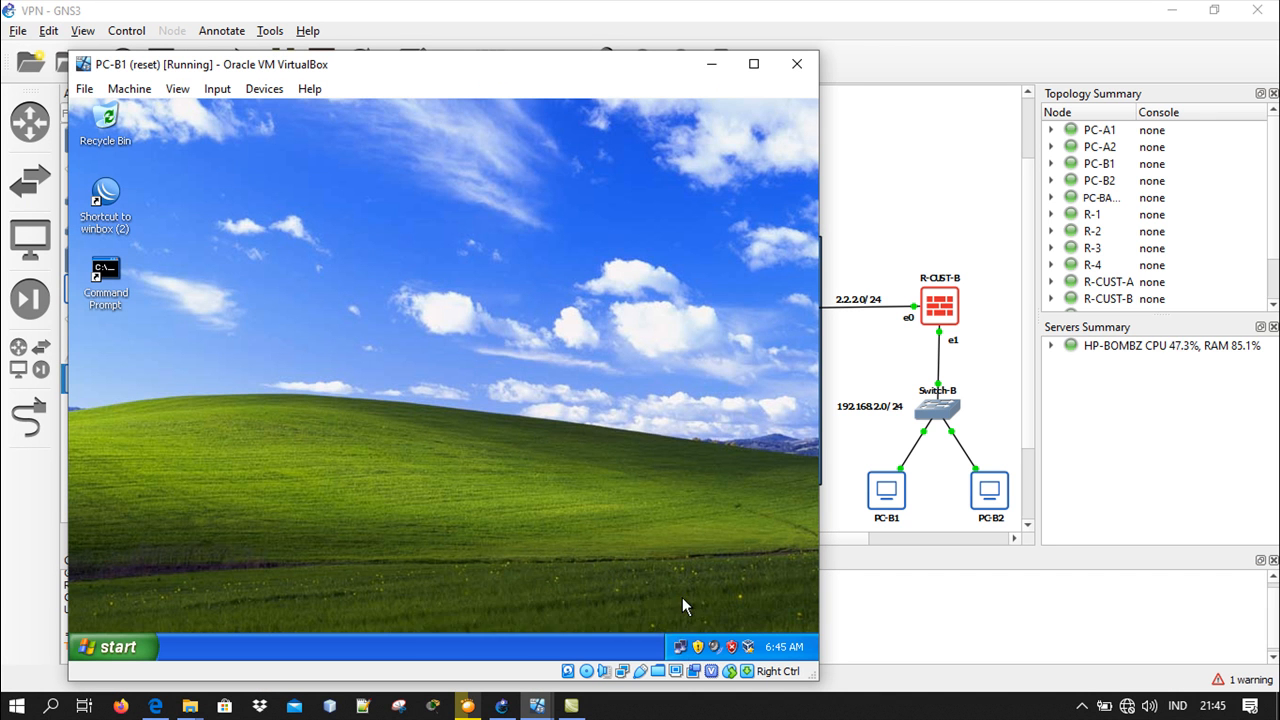
pyautogui.doubleClick(682, 648)
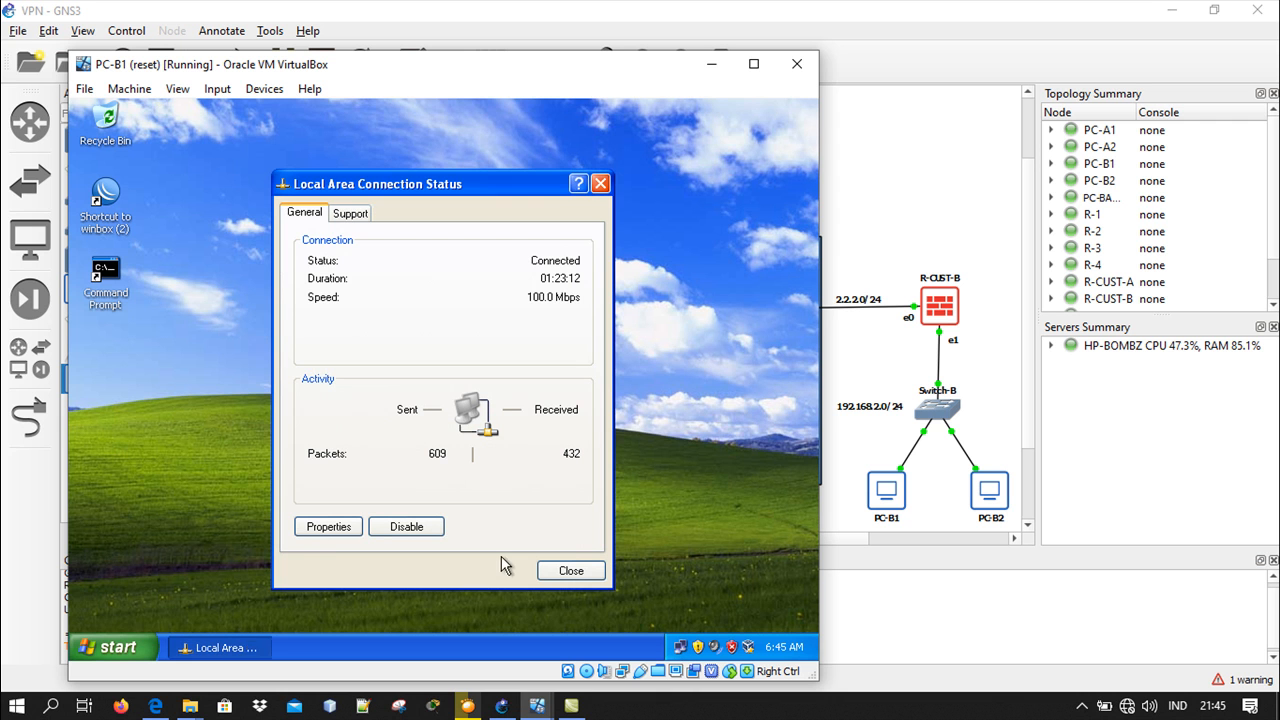
pyautogui.click(328, 526)
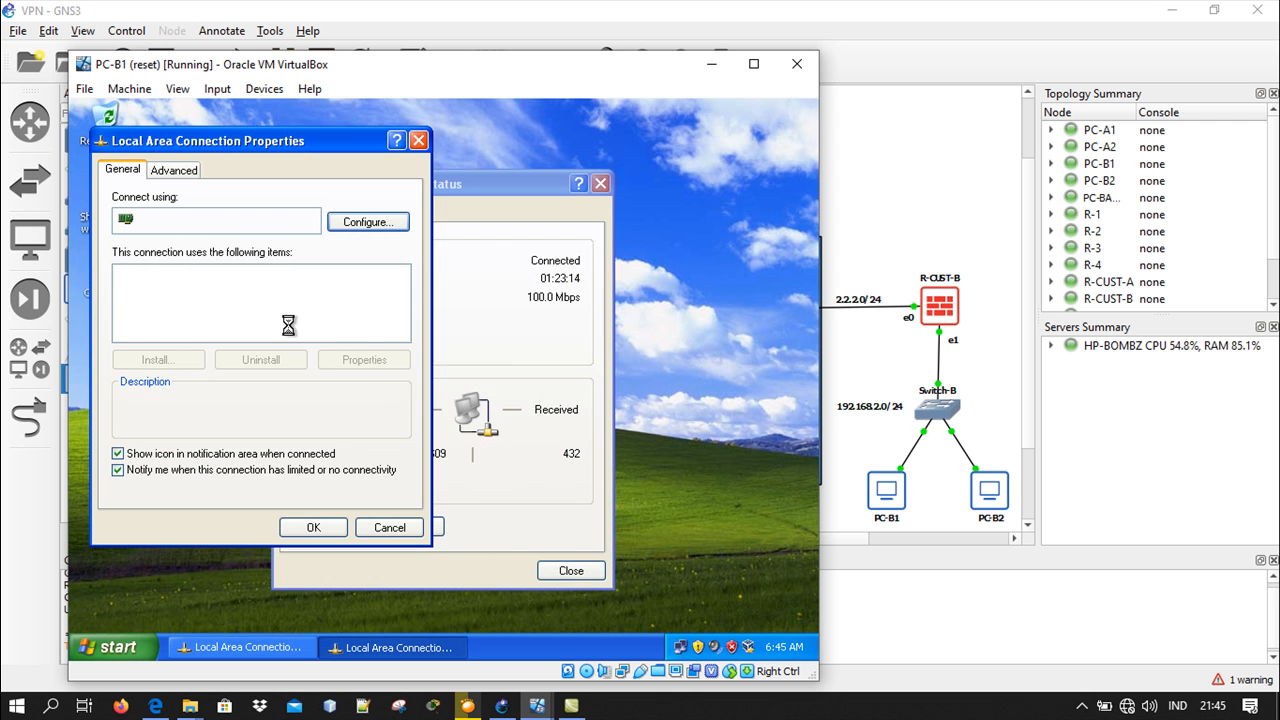
pyautogui.click(240, 322)
pyautogui.doubleClick(240, 322)
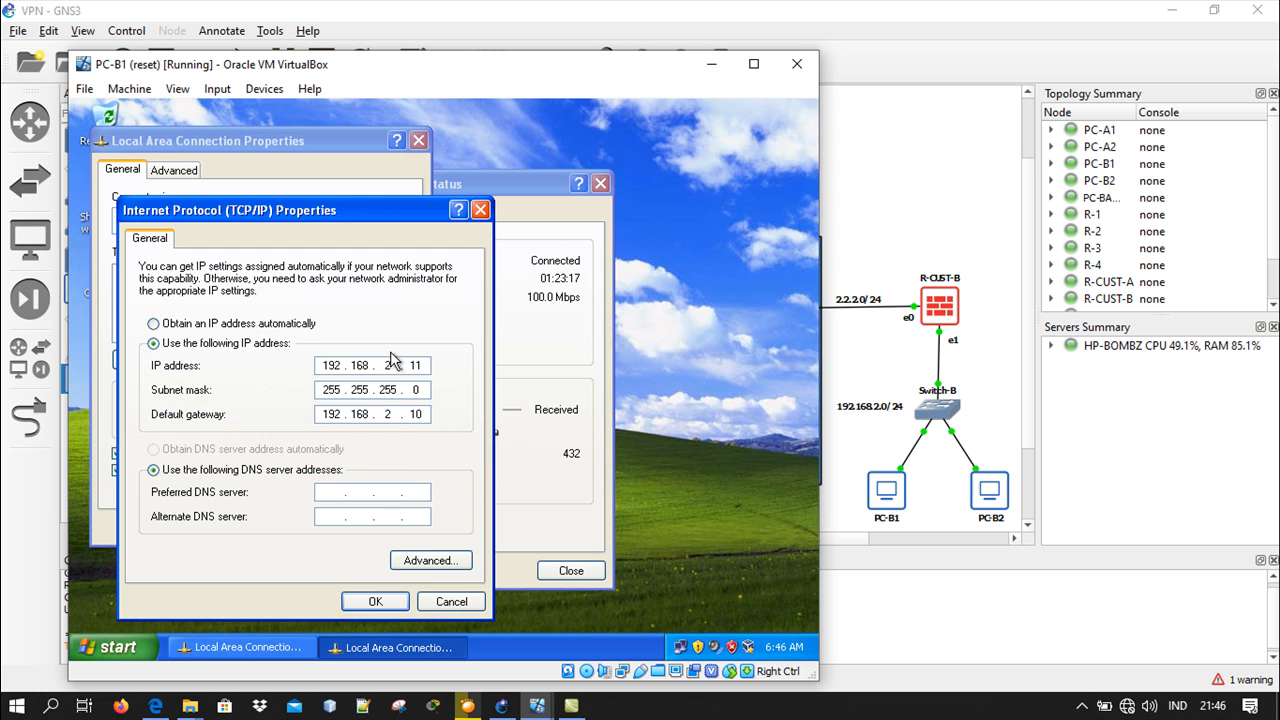
pyautogui.click(479, 210)
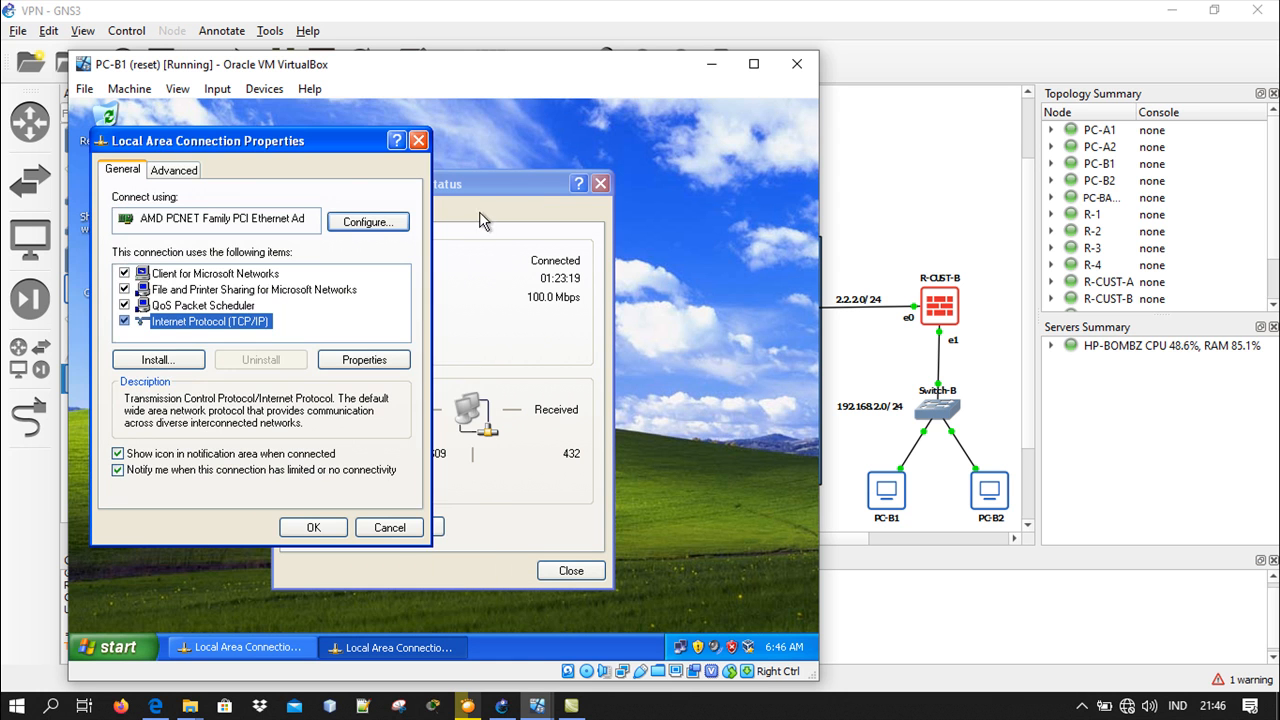
pyautogui.click(416, 140)
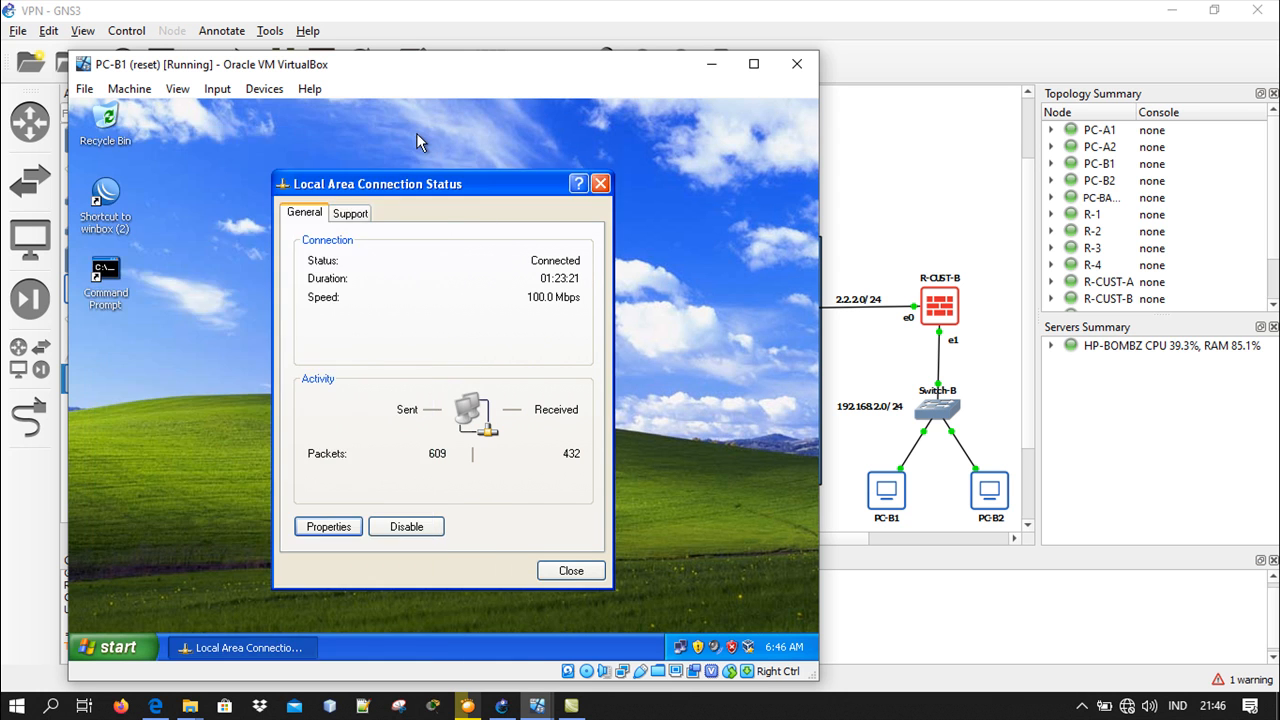
pyautogui.click(601, 185)
pyautogui.click(711, 64)
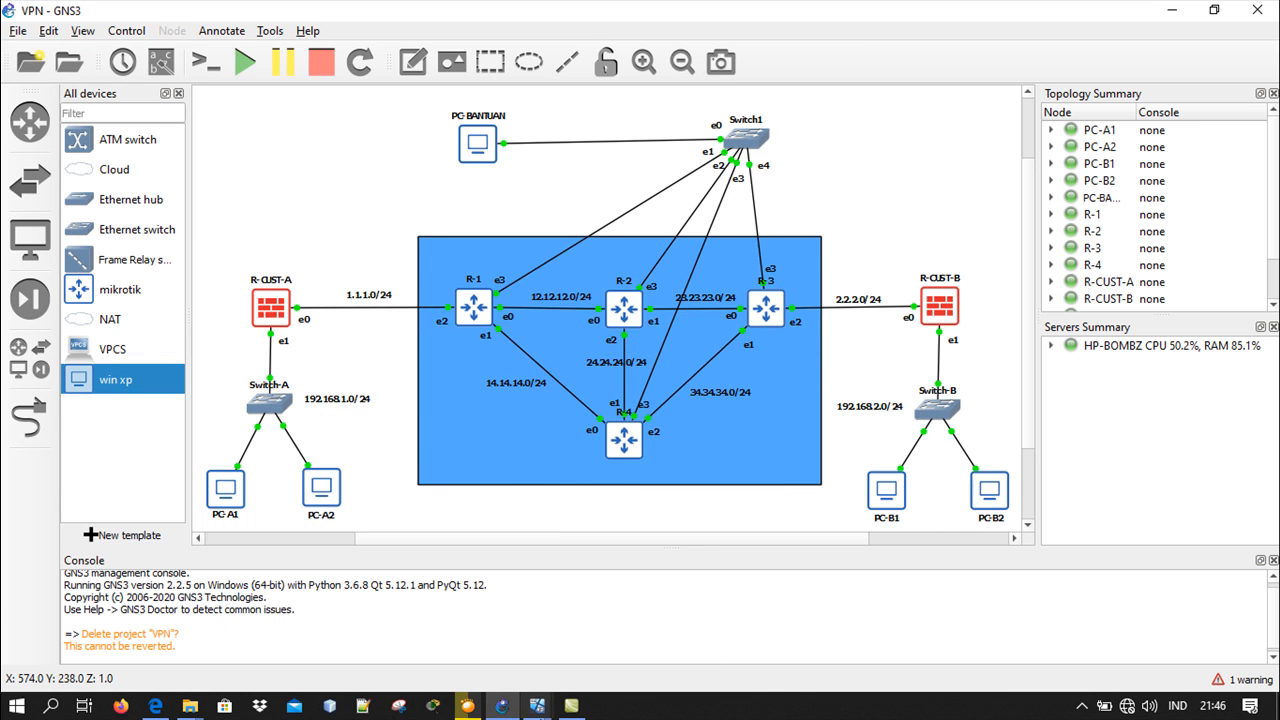
# On the PC-B2 virtual machine, check the Local Area Connection's TCP/IP address and gateway settings, and minimize the machine
pyautogui.moveTo(537, 706)
pyautogui.click(357, 630)
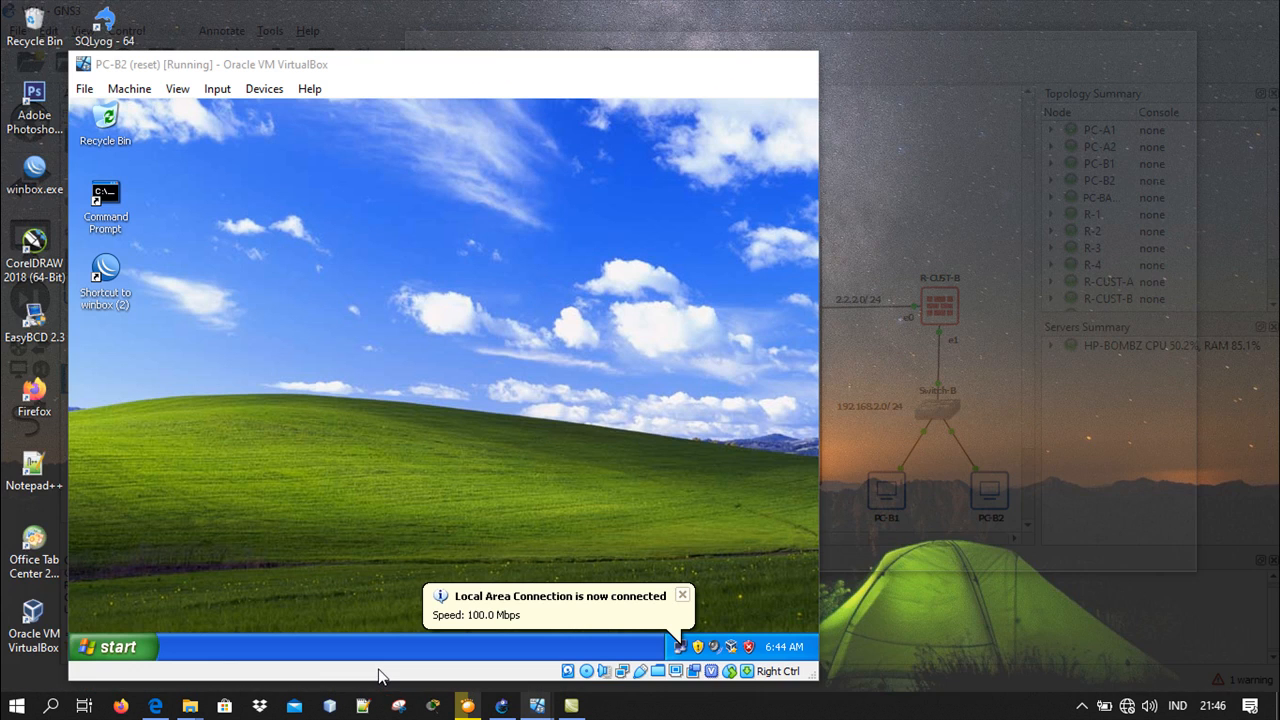
pyautogui.doubleClick(681, 647)
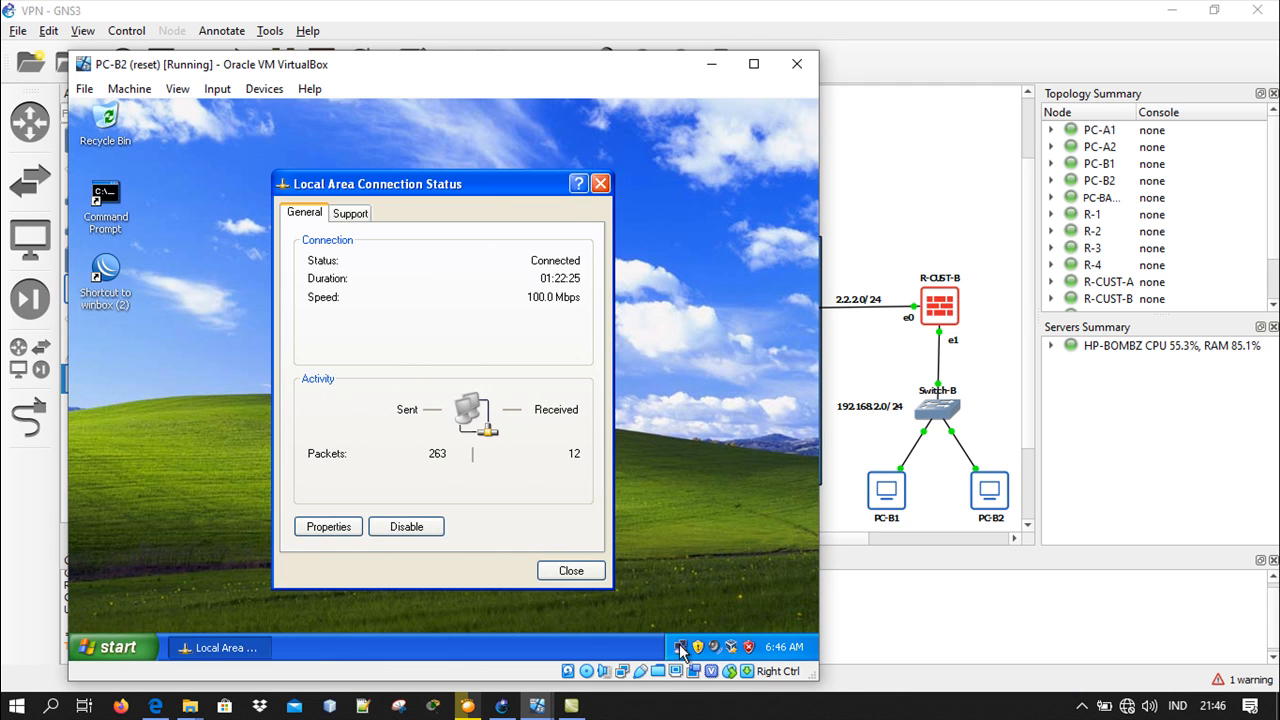
pyautogui.click(329, 527)
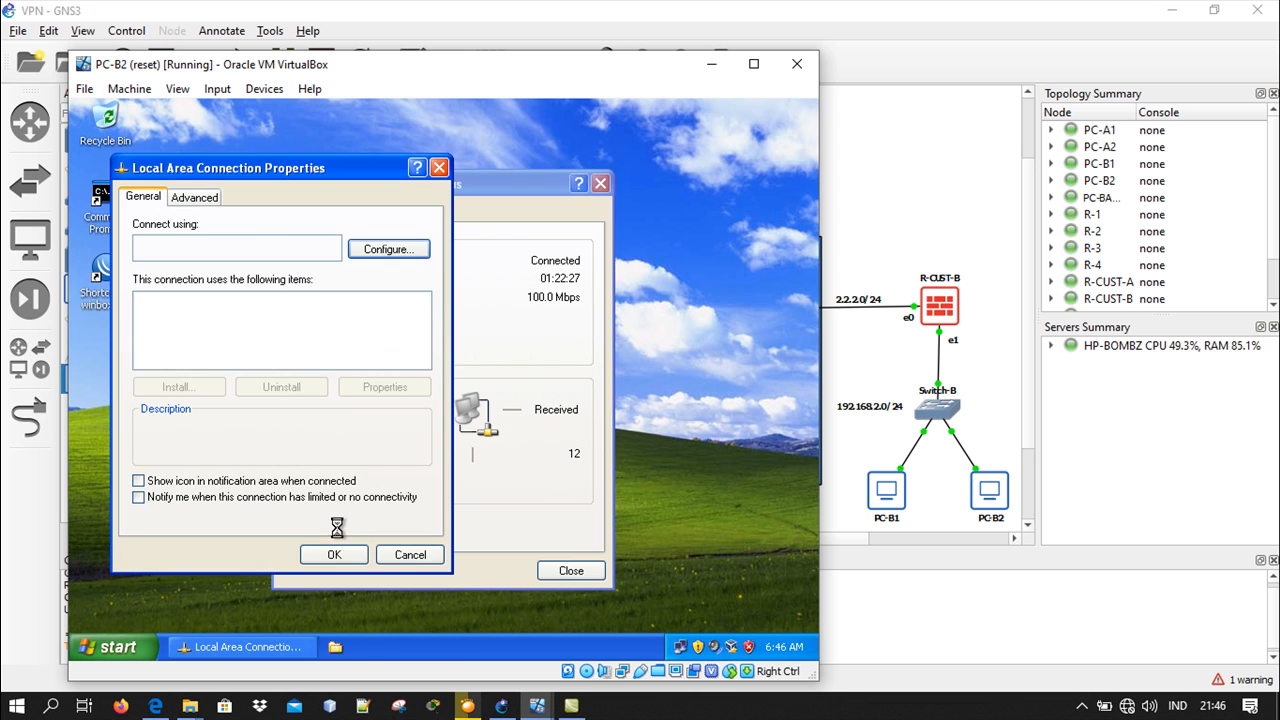
pyautogui.doubleClick(268, 349)
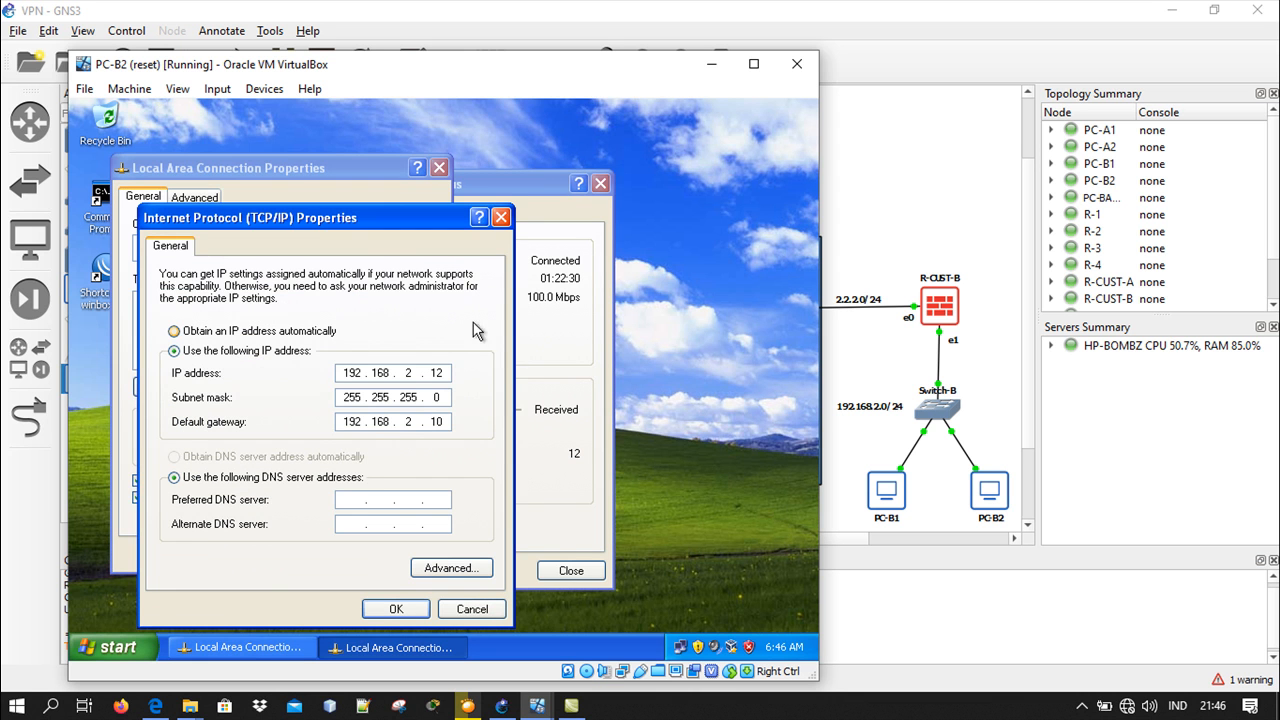
pyautogui.click(500, 217)
pyautogui.click(438, 169)
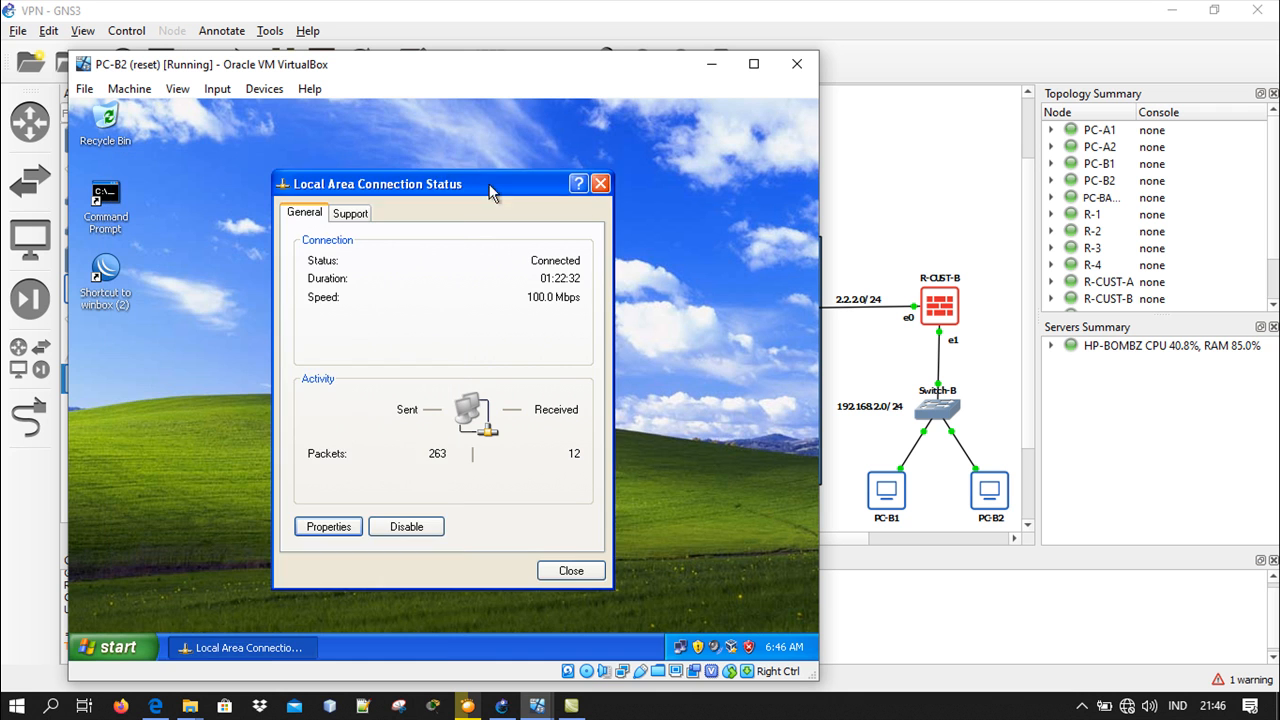
pyautogui.click(600, 184)
pyautogui.click(712, 63)
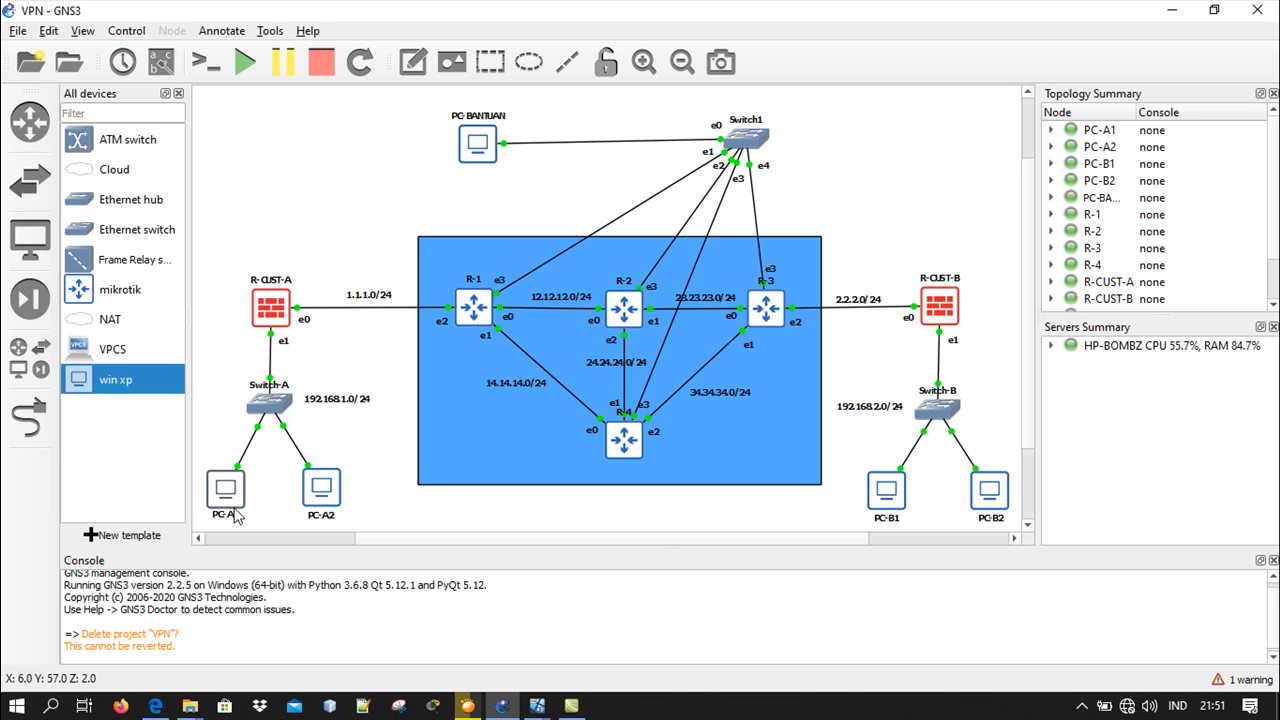
# Review the srcnat masquerade commands in the R-CUST-A terminal on PC-A1 and the R-CUST-B terminal on PC-B1, minimizing each machine
pyautogui.moveTo(537, 704)
pyautogui.click(40, 652)
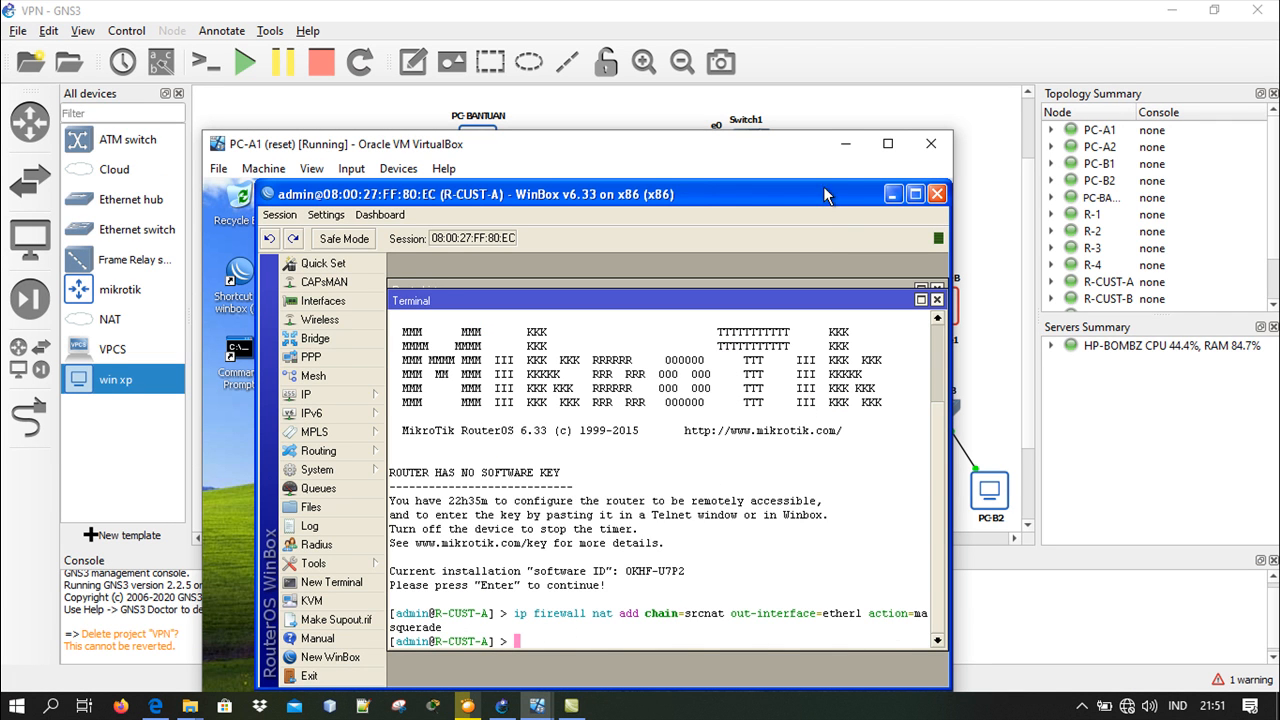
pyautogui.click(833, 152)
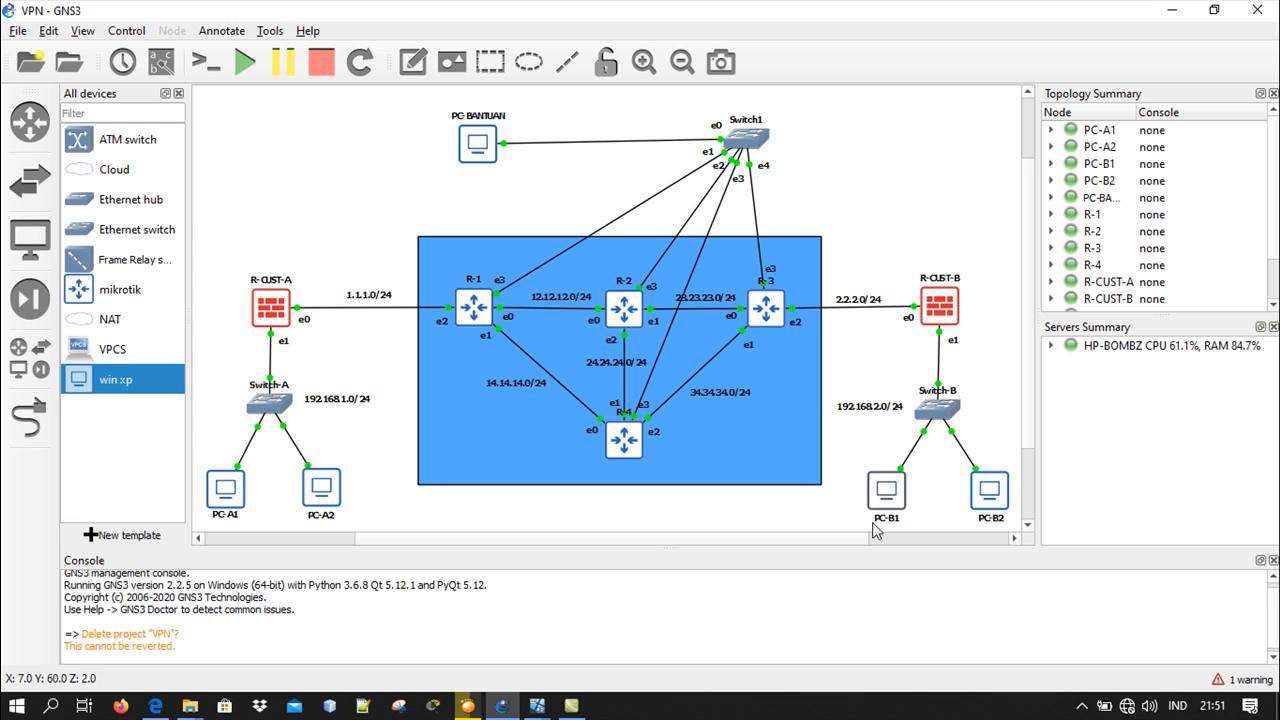
pyautogui.moveTo(537, 706)
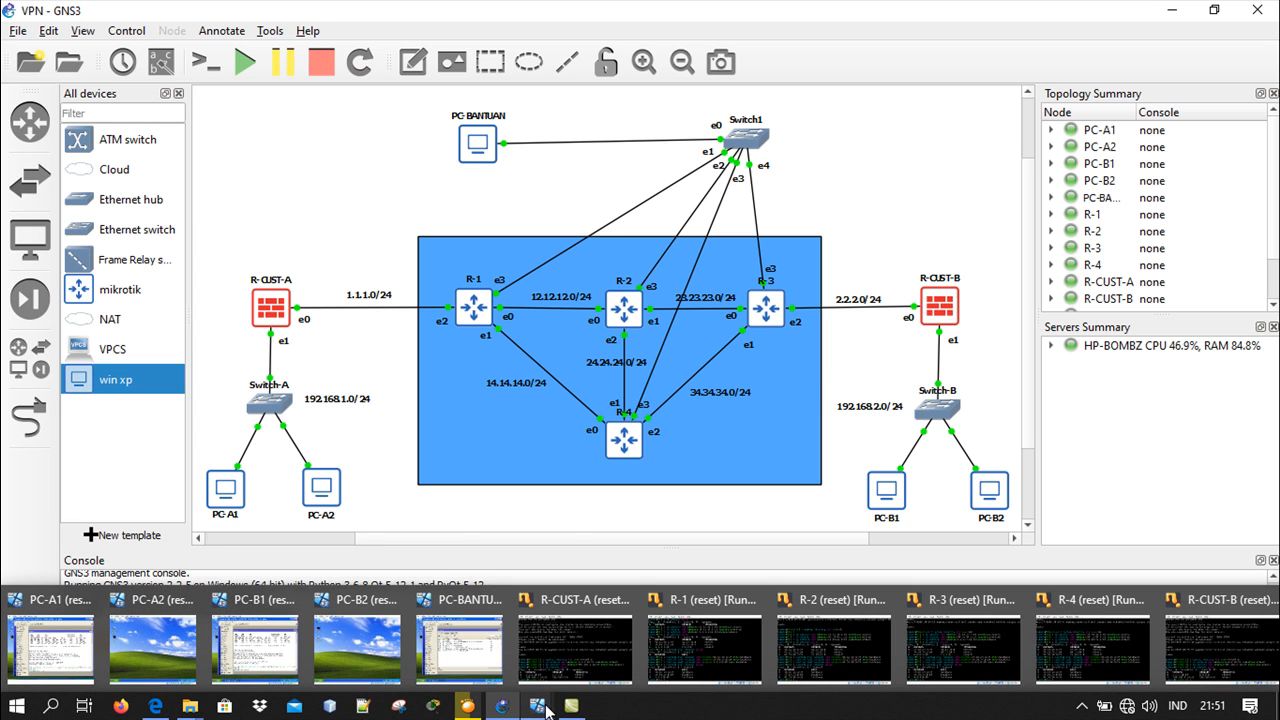
pyautogui.click(289, 643)
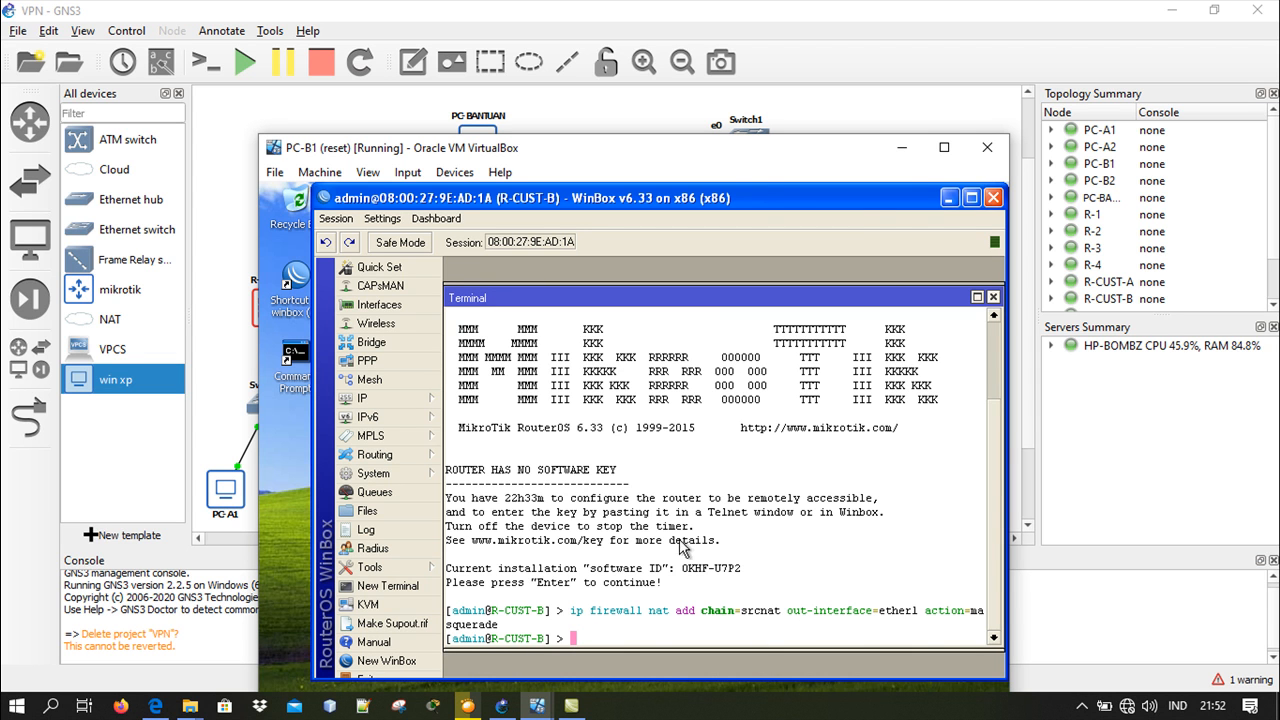
pyautogui.click(901, 149)
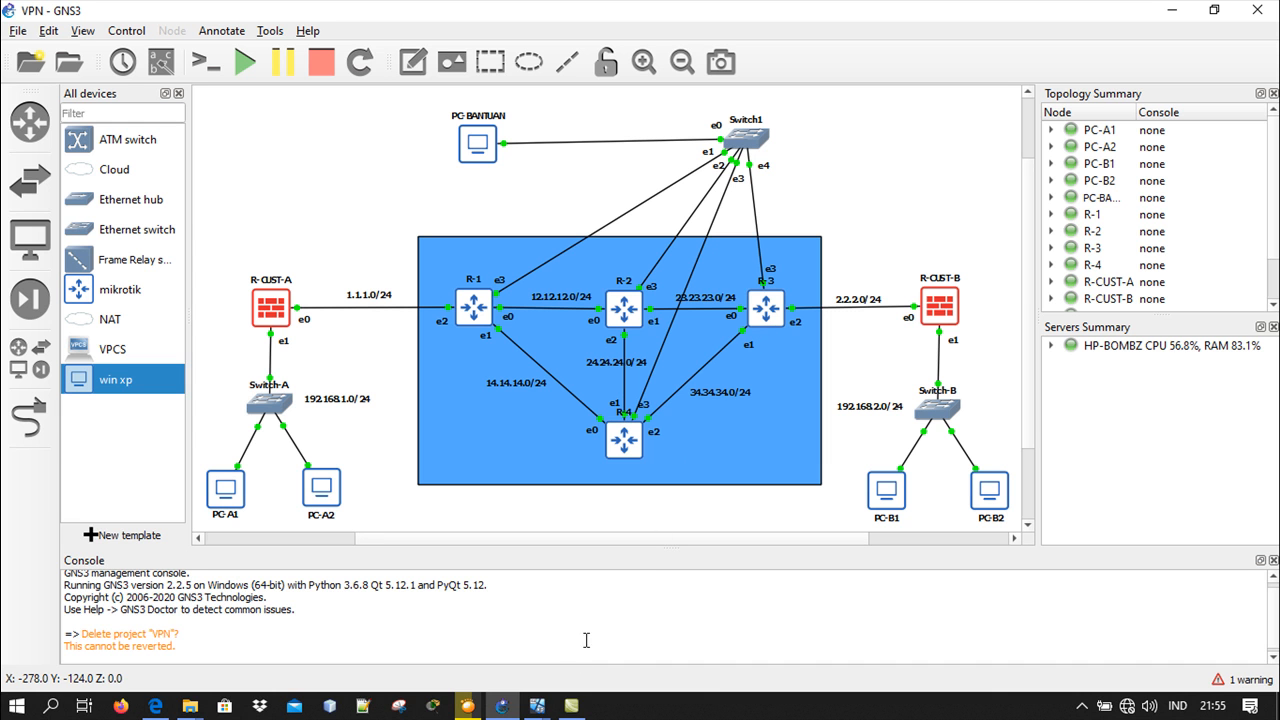
# On the PC-A1 virtual machine, ping 1.1.1.1 from the R-CUST-A terminal and stop the ping
pyautogui.moveTo(550, 710)
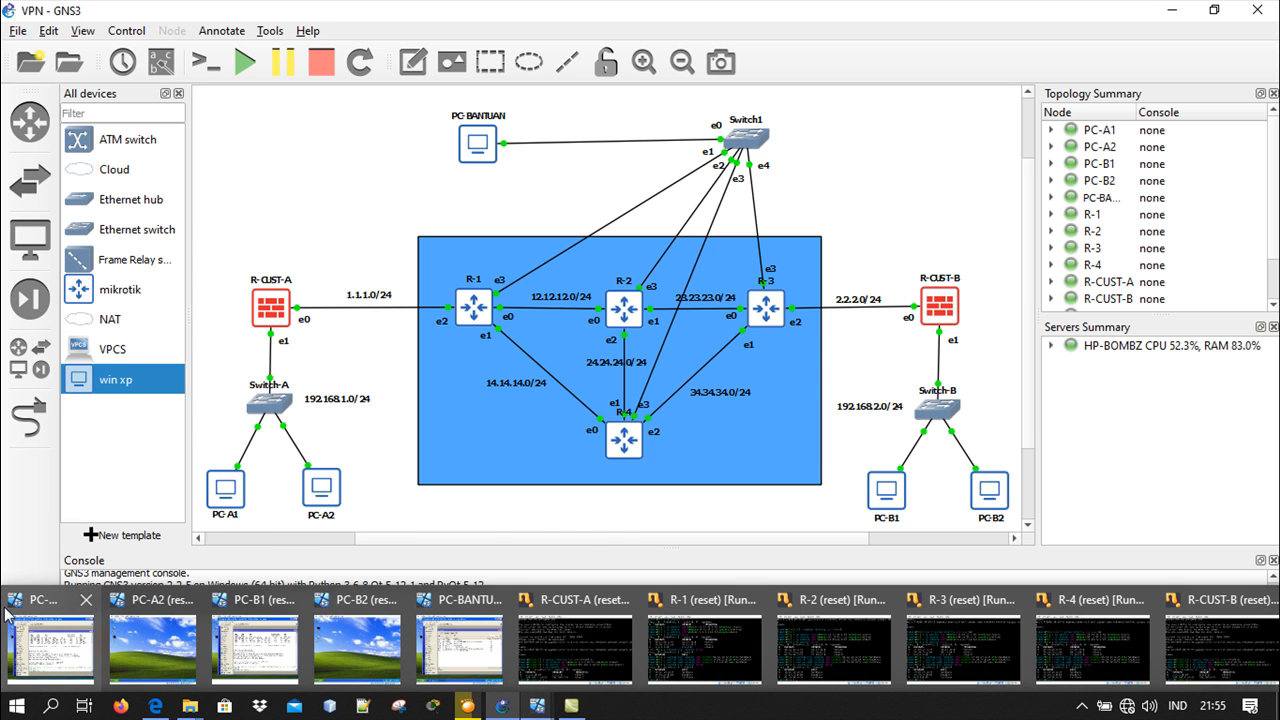
pyautogui.click(40, 638)
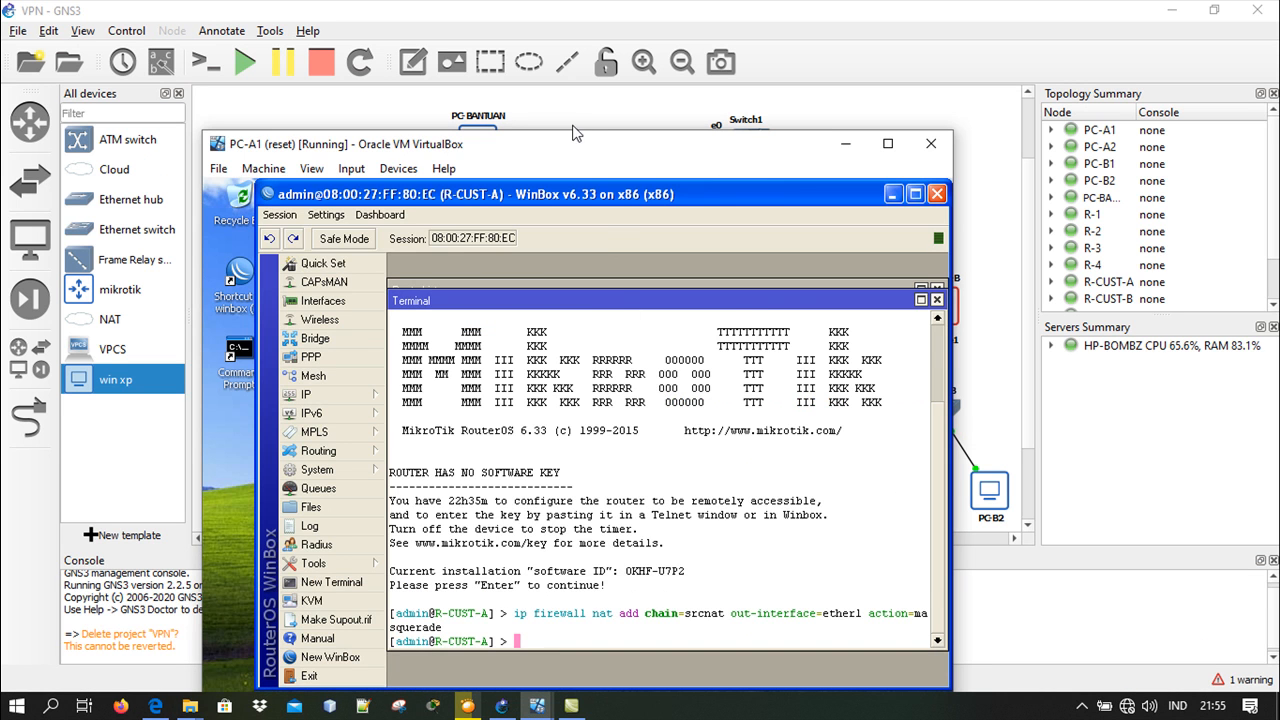
pyautogui.moveTo(575, 146); pyautogui.dragTo(590, 105)
pyautogui.write('ping 1.1')
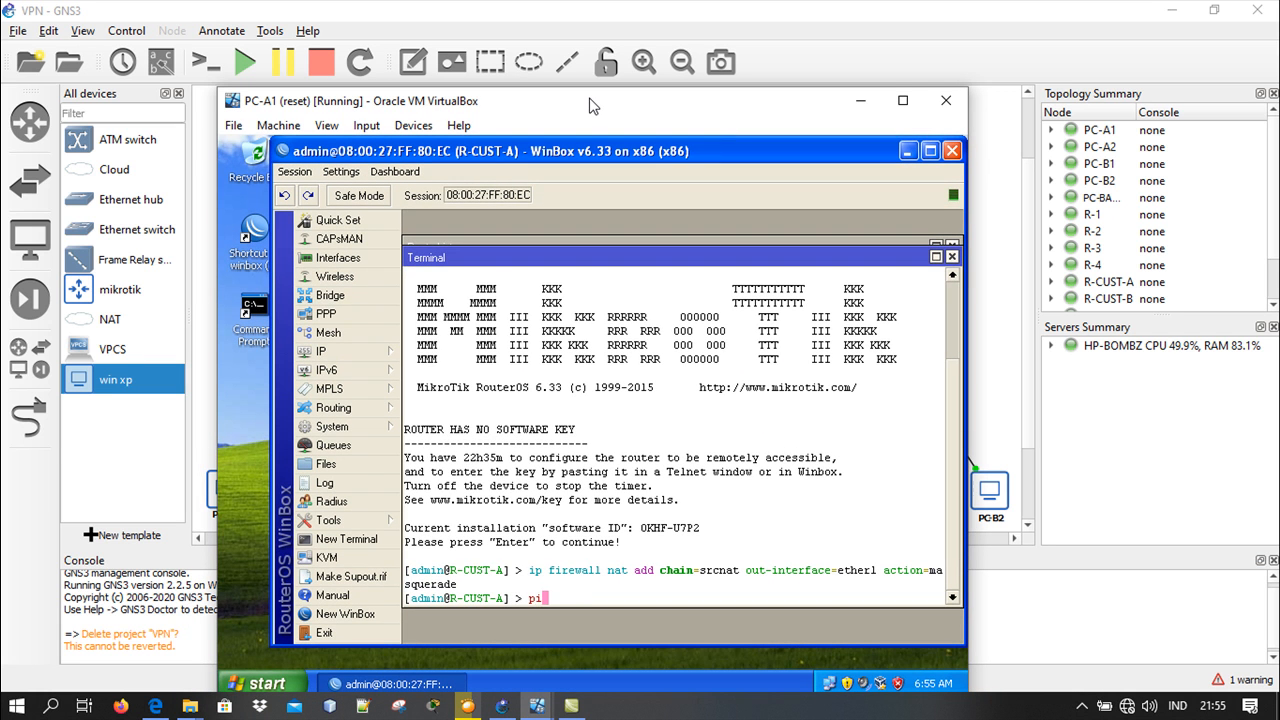
pyautogui.write('.1.1')
pyautogui.press('Return')
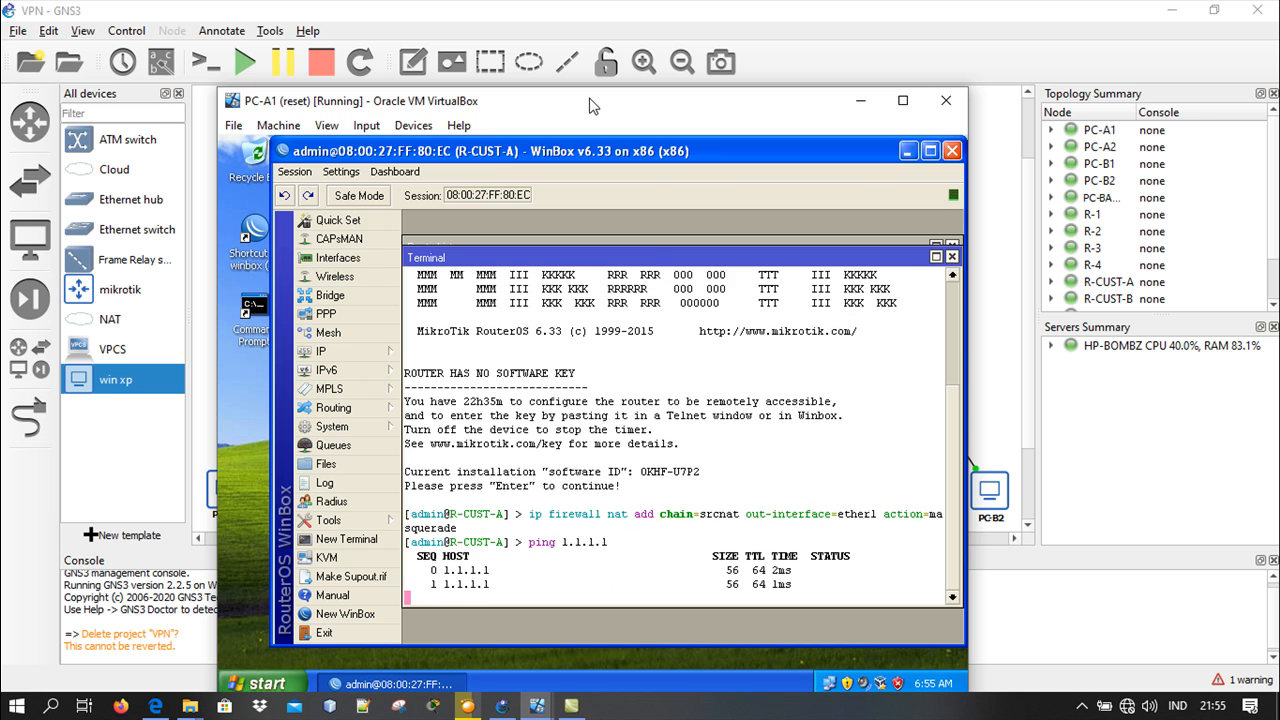
pyautogui.hotkey('ctrl', 'c')
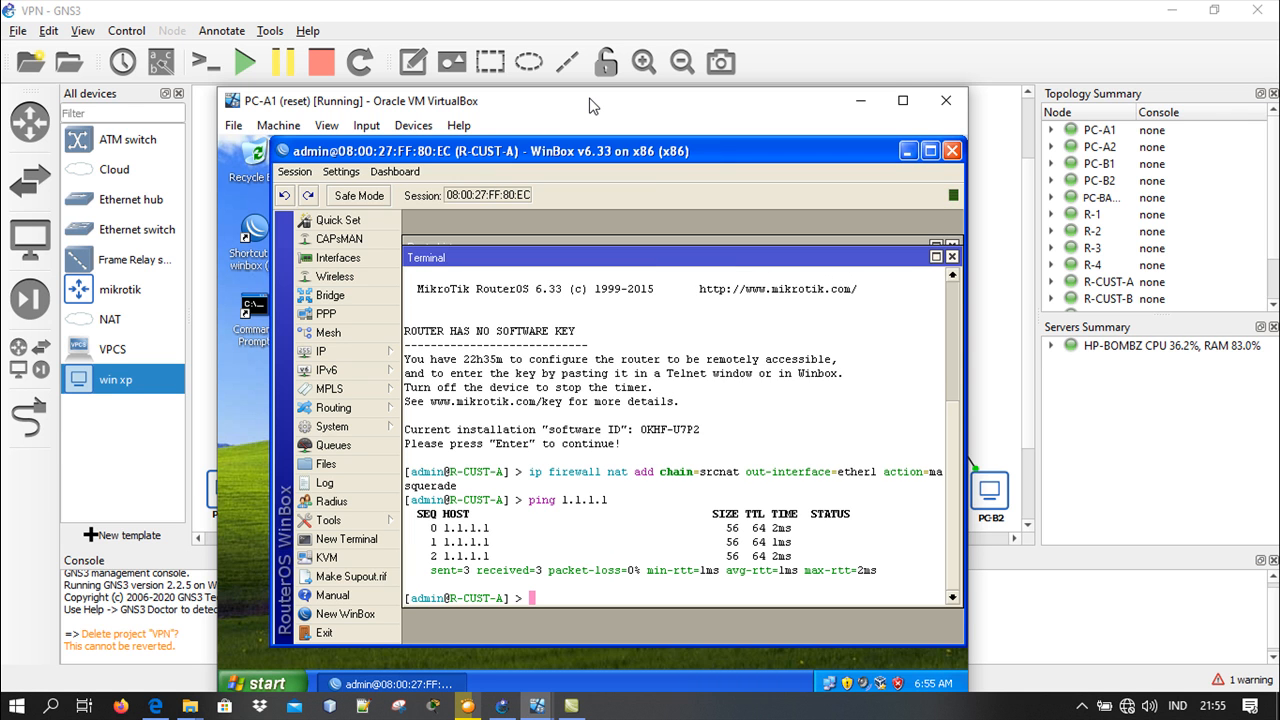
# Ping 2.2.2.3 from the R-CUST-A terminal and minimize the PC-A1 virtual machine
pyautogui.write('ping 2.2.2.3')
pyautogui.press('Return')
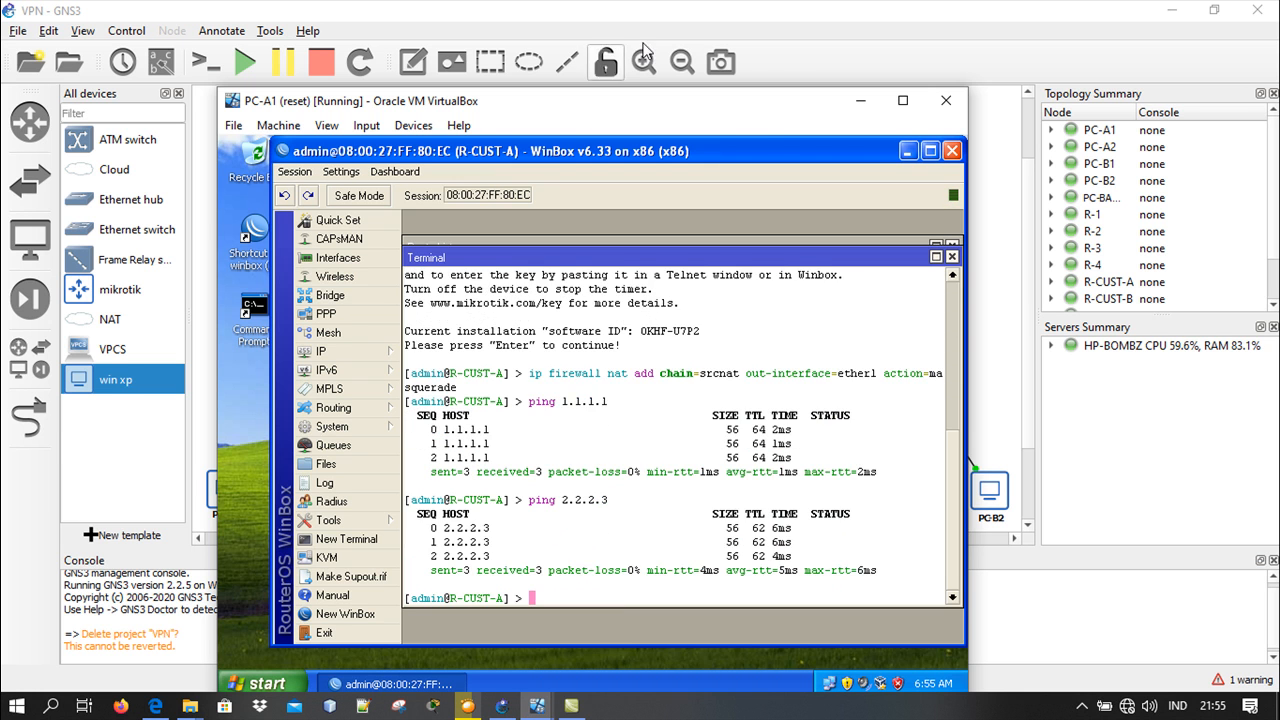
pyautogui.click(860, 100)
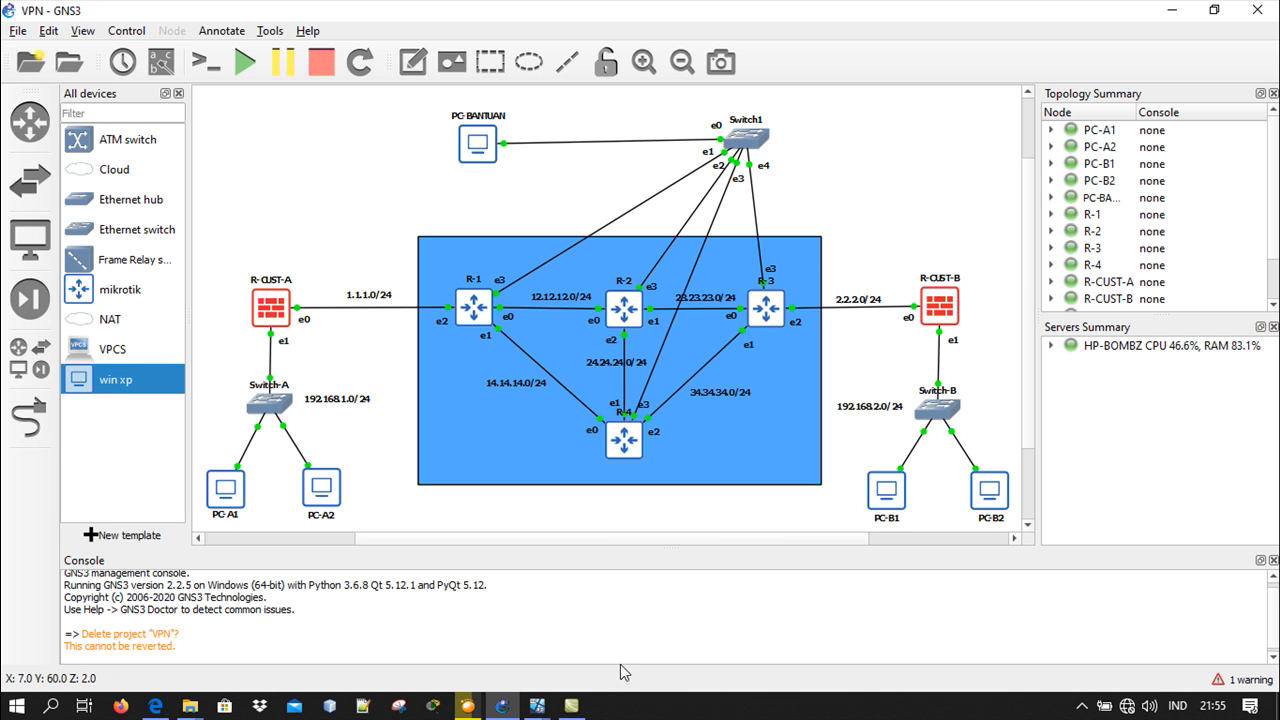
# On the PC-B1 virtual machine, ping 2.2.2.3 from the R-CUST-B terminal
pyautogui.moveTo(537, 705)
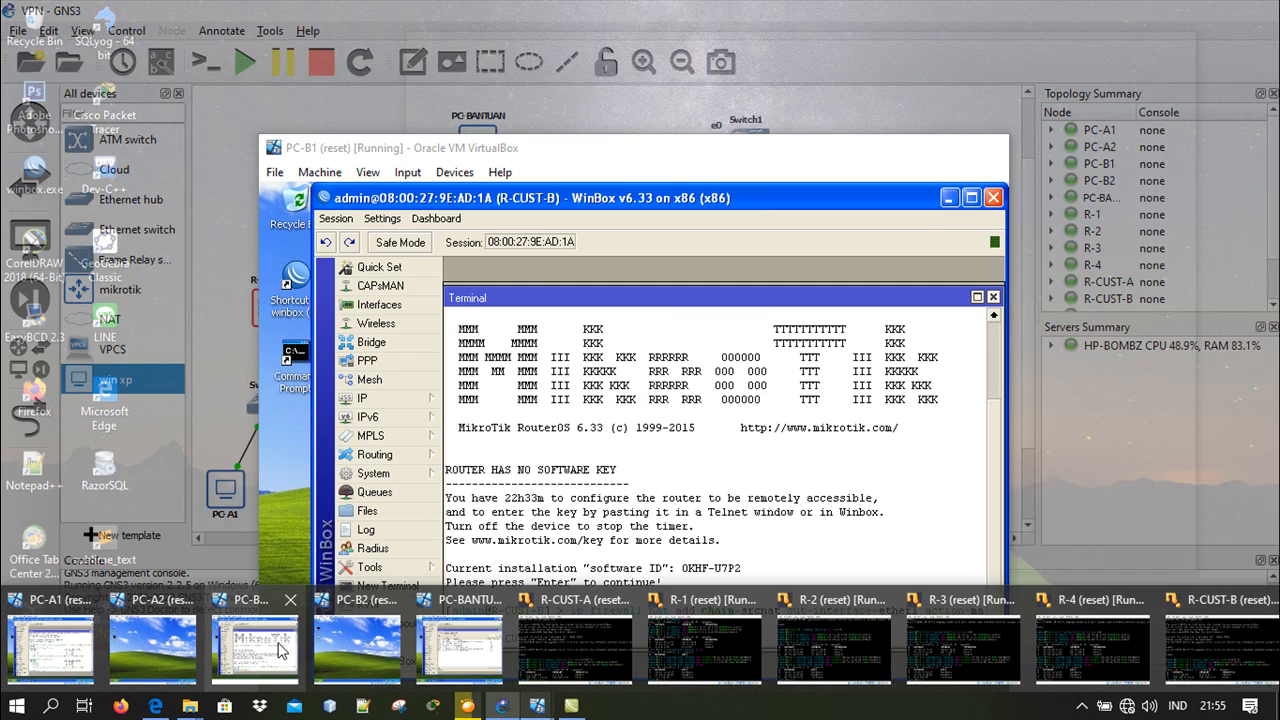
pyautogui.click(282, 650)
pyautogui.write('pi')
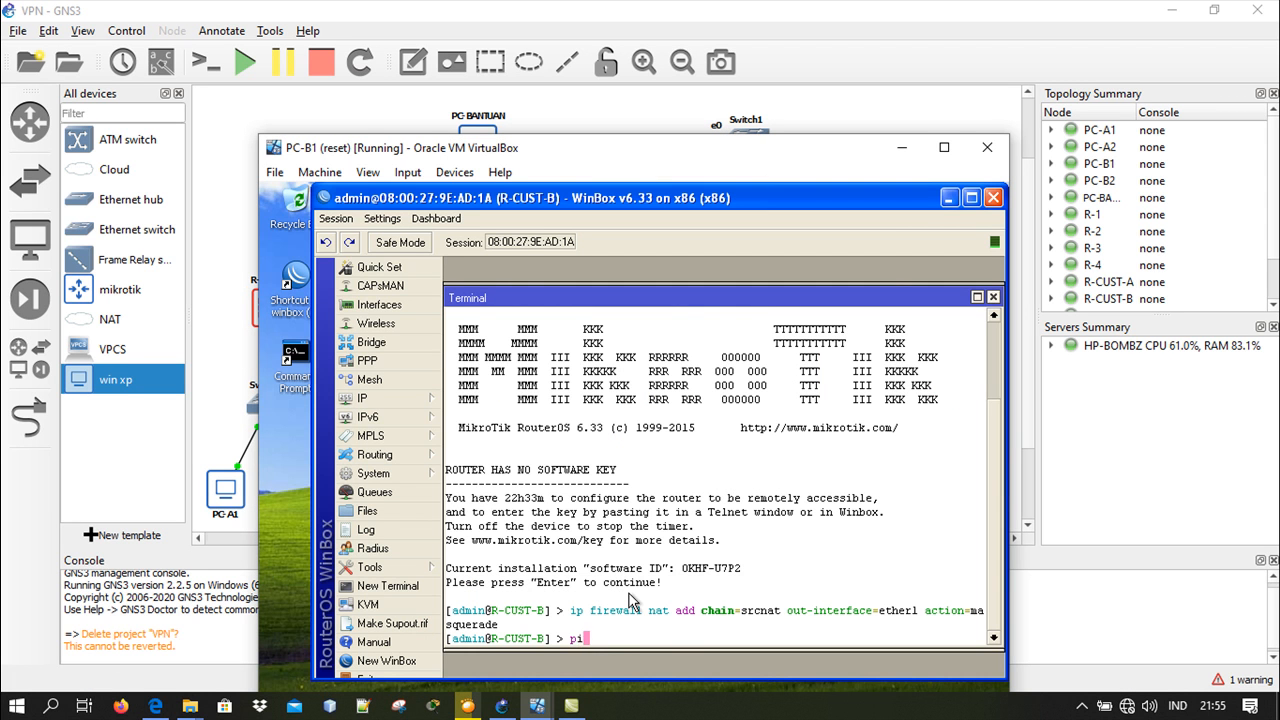
pyautogui.write('ng 2.2.2.3')
pyautogui.press('Return')
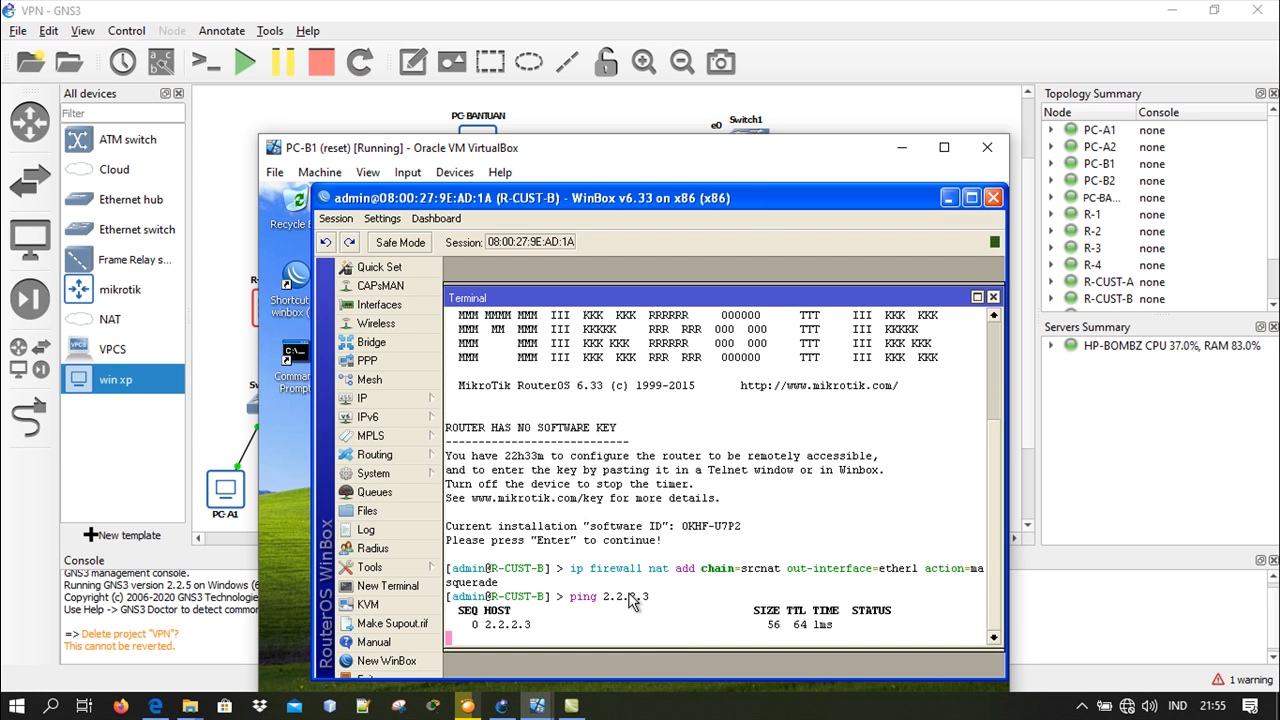
# Ping 1.1.1.1 from the R-CUST-B terminal and minimize the PC-B1 virtual machine
pyautogui.write('ping 1.1.1.1')
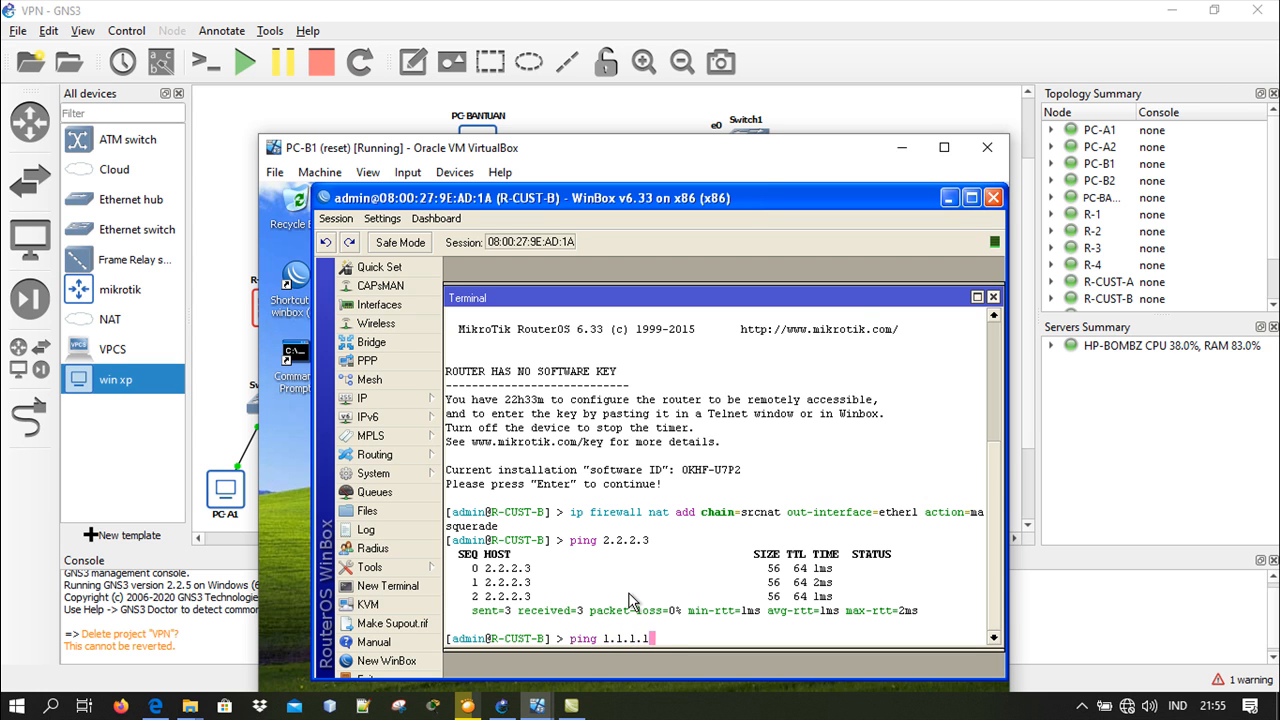
pyautogui.press('Return')
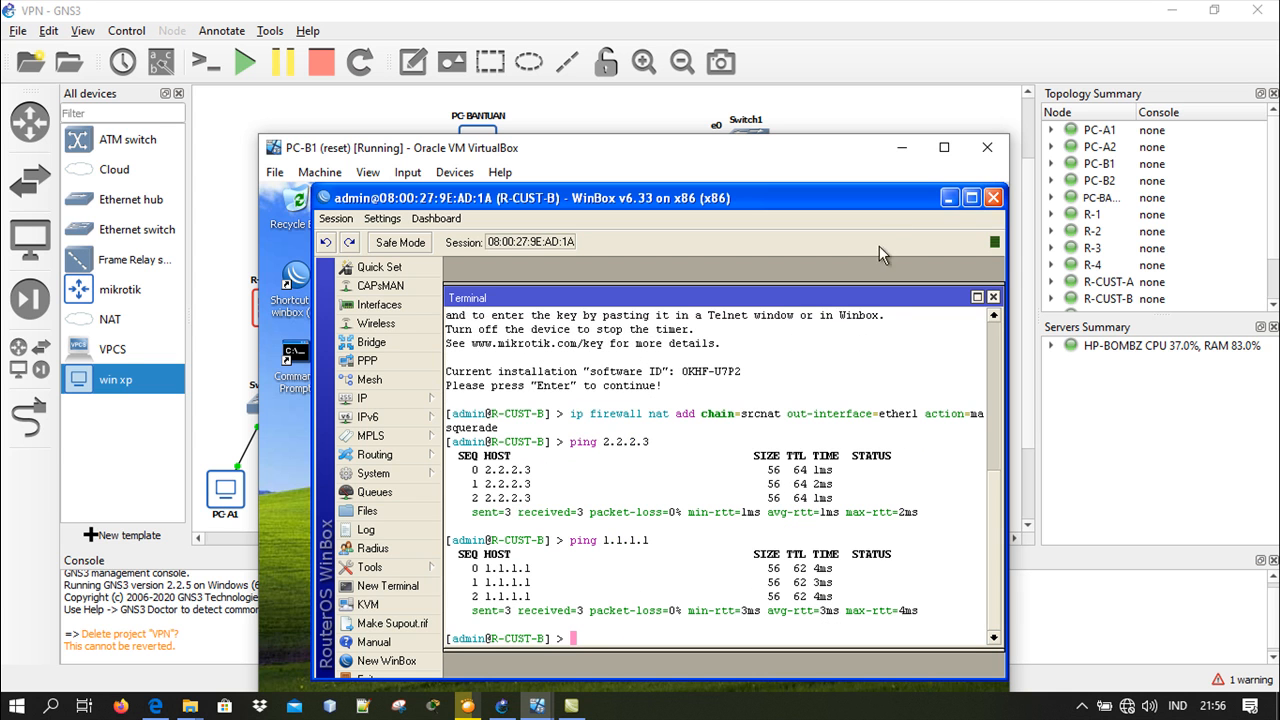
pyautogui.click(901, 150)
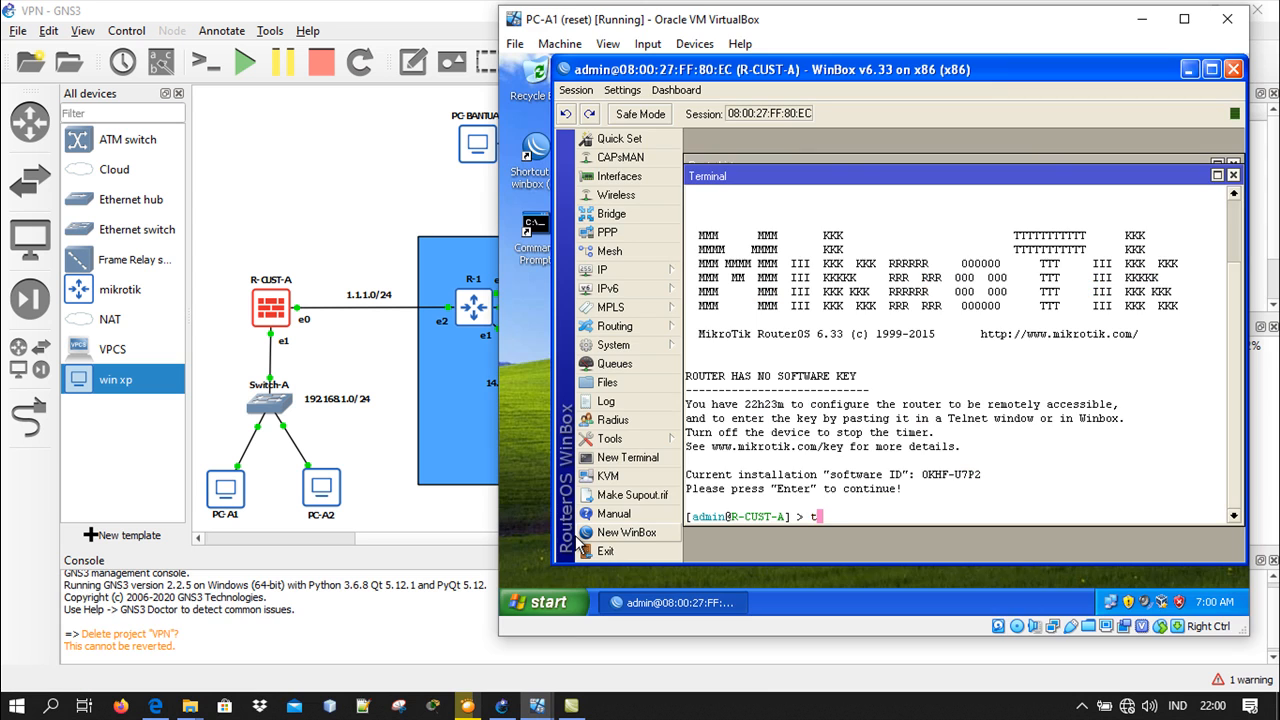
# Run a traceroute to 1.1.1.1 from the R-CUST-A terminal on PC-A1 and quit it
pyautogui.write('ool traceroute 1.1.1.1')
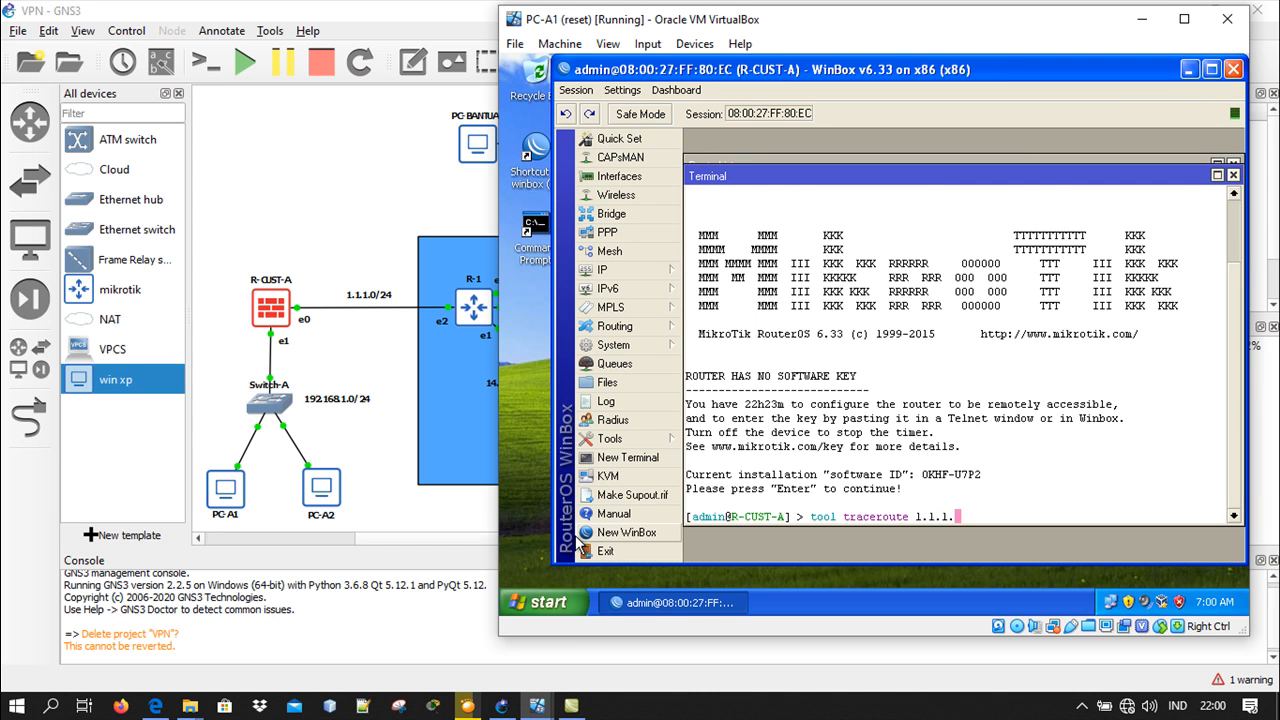
pyautogui.press('Return')
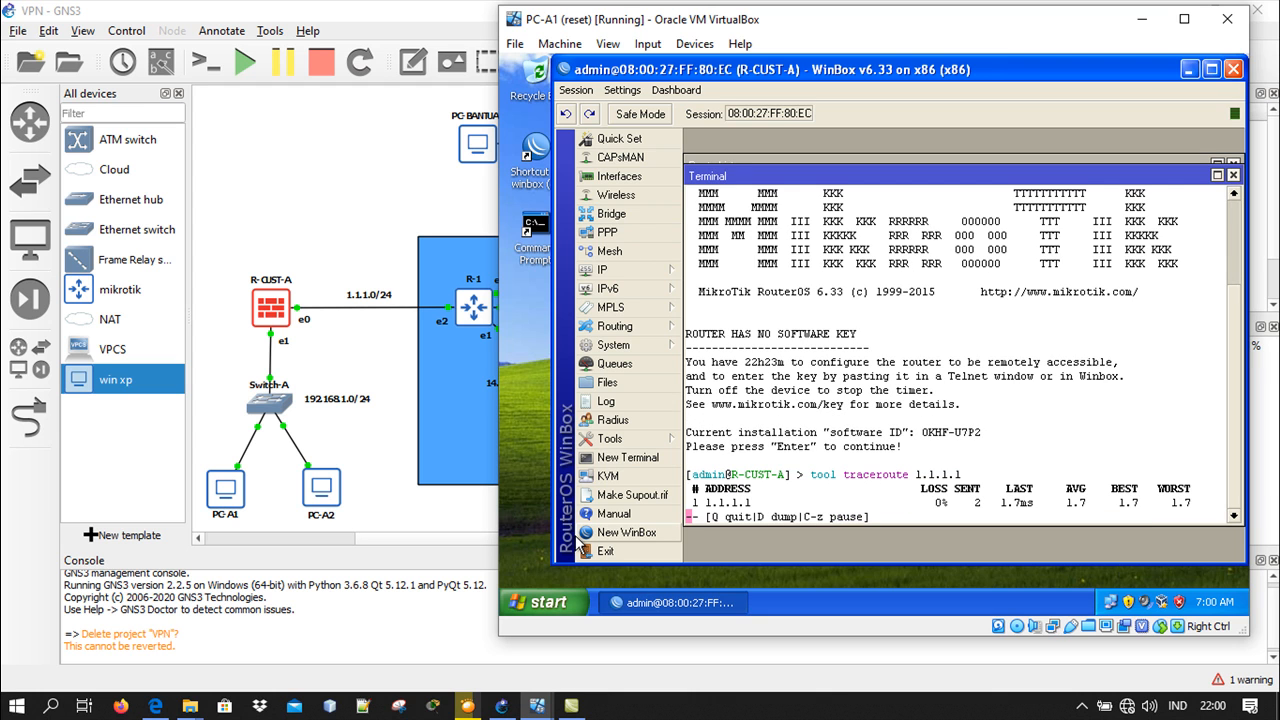
pyautogui.press('q')
# Run a traceroute to 2.2.2.3 from the R-CUST-A terminal, quit it and minimize the PC-A1 virtual machine
pyautogui.press('Up')
pyautogui.press('BackSpace')
pyautogui.press('BackSpace')
pyautogui.press('BackSpace')
pyautogui.press('BackSpace')
pyautogui.press('BackSpace')
pyautogui.press('BackSpace')
pyautogui.press('BackSpace')
pyautogui.write('2')
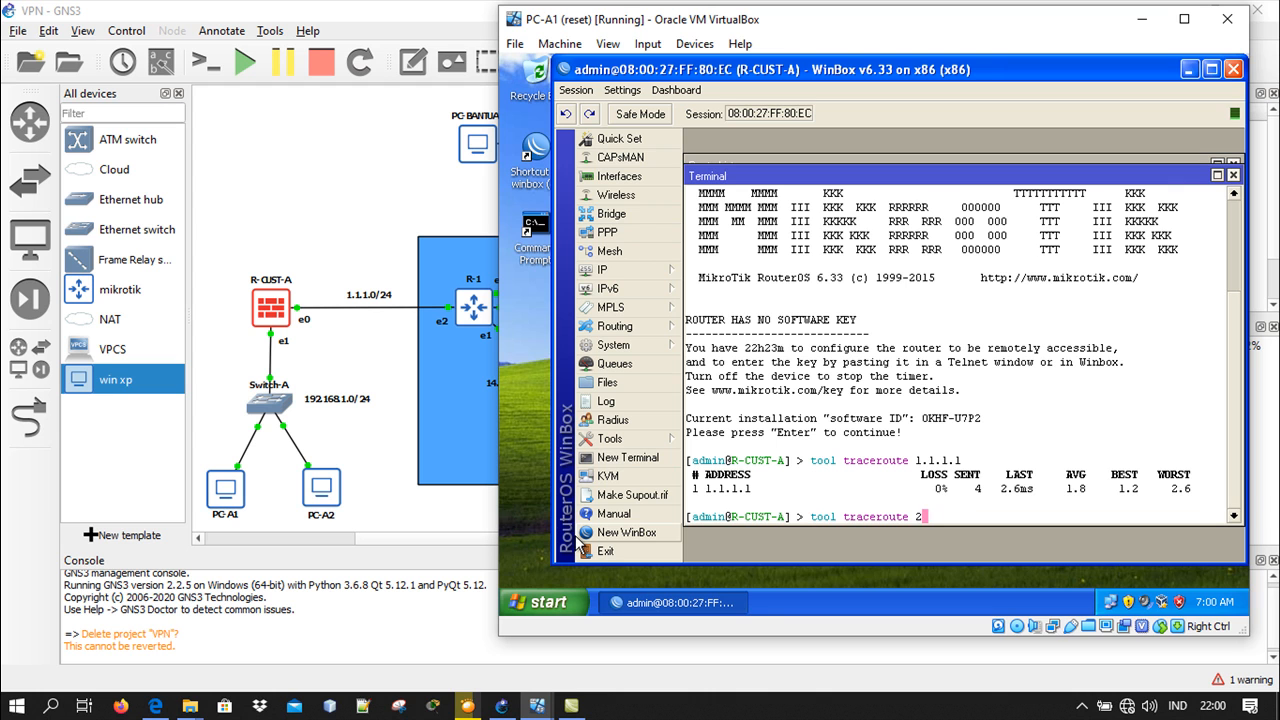
pyautogui.write('.2.2.3')
pyautogui.press('Return')
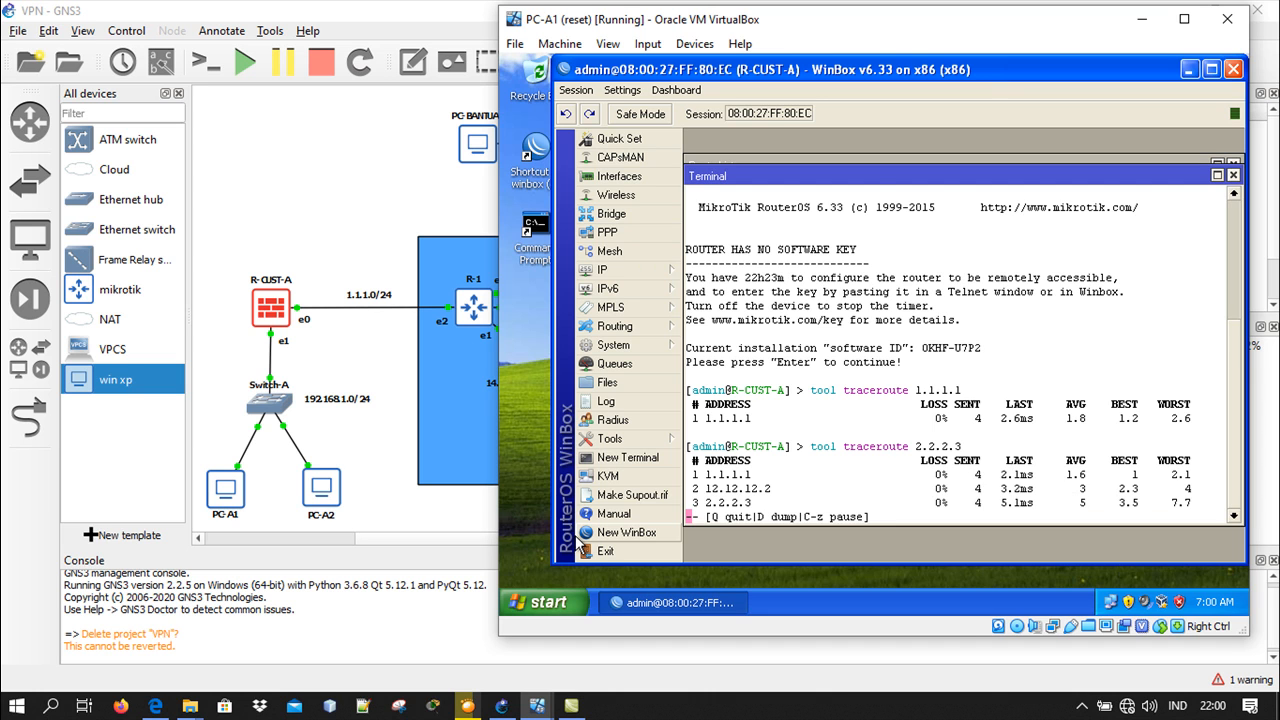
pyautogui.press('q')
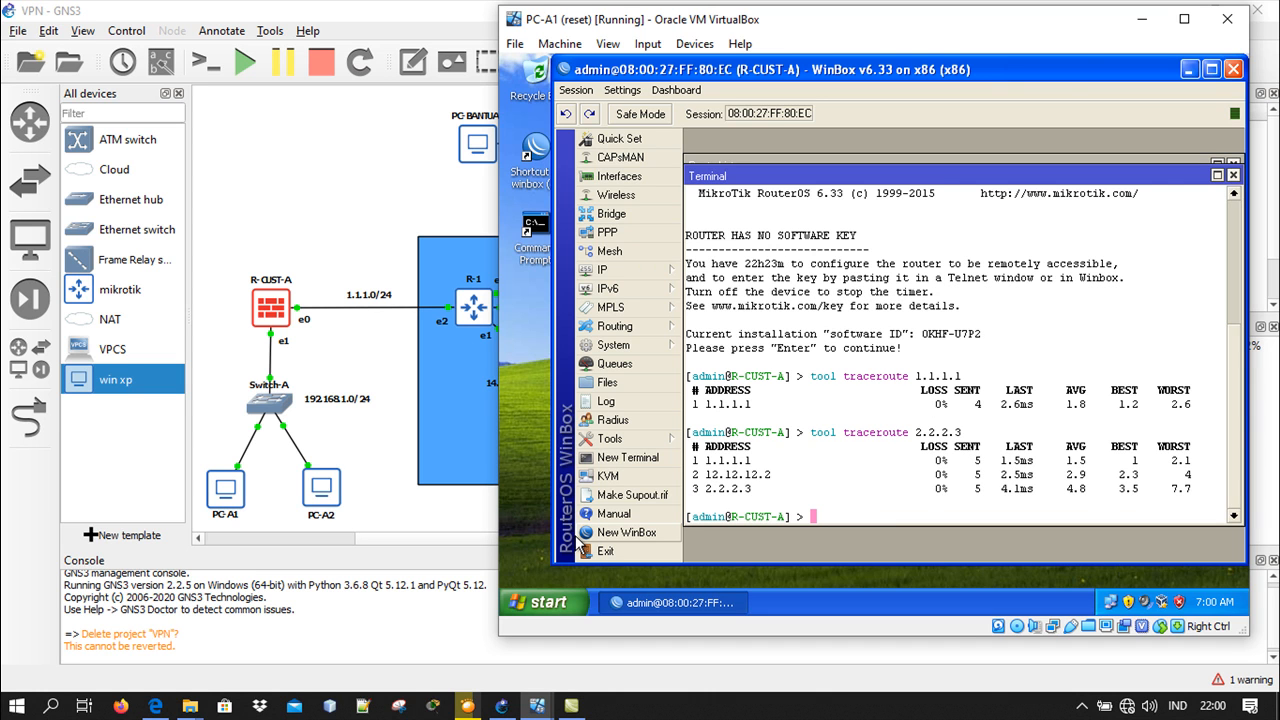
pyautogui.click(1141, 19)
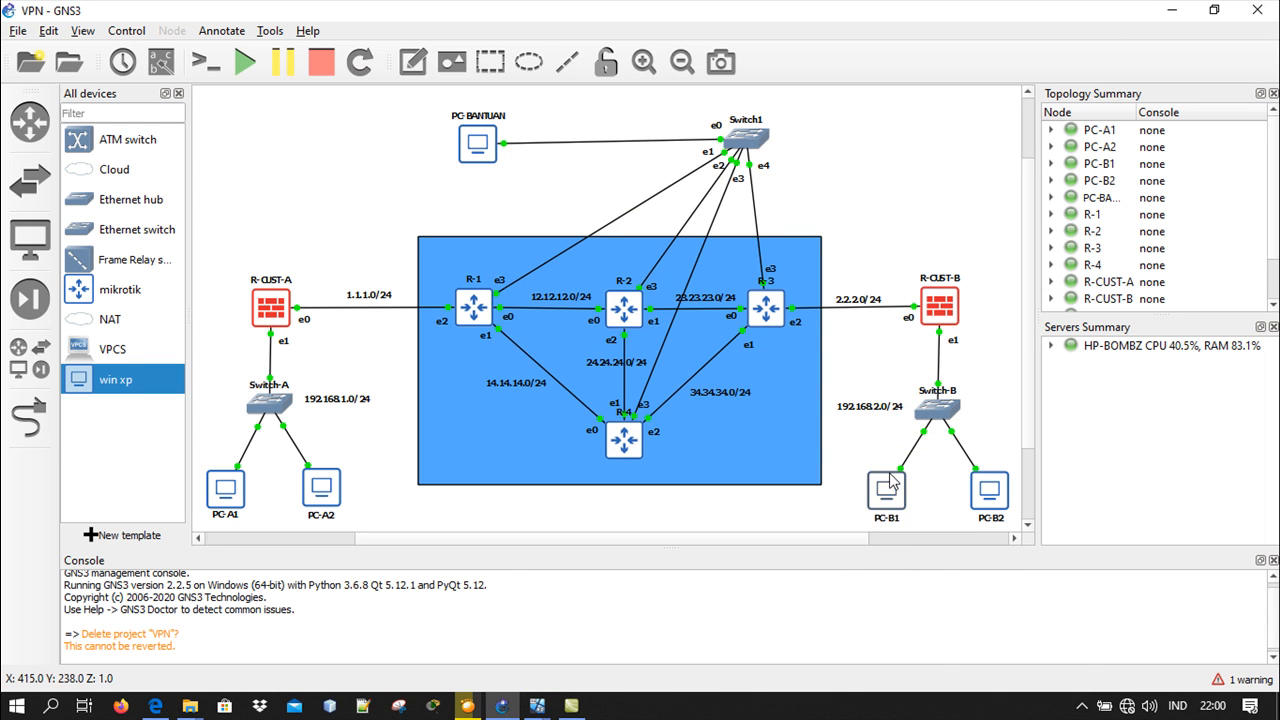
# On the PC-B1 virtual machine, run a traceroute to 2.2.2.3 from the R-CUST-B terminal and quit it
pyautogui.moveTo(537, 705)
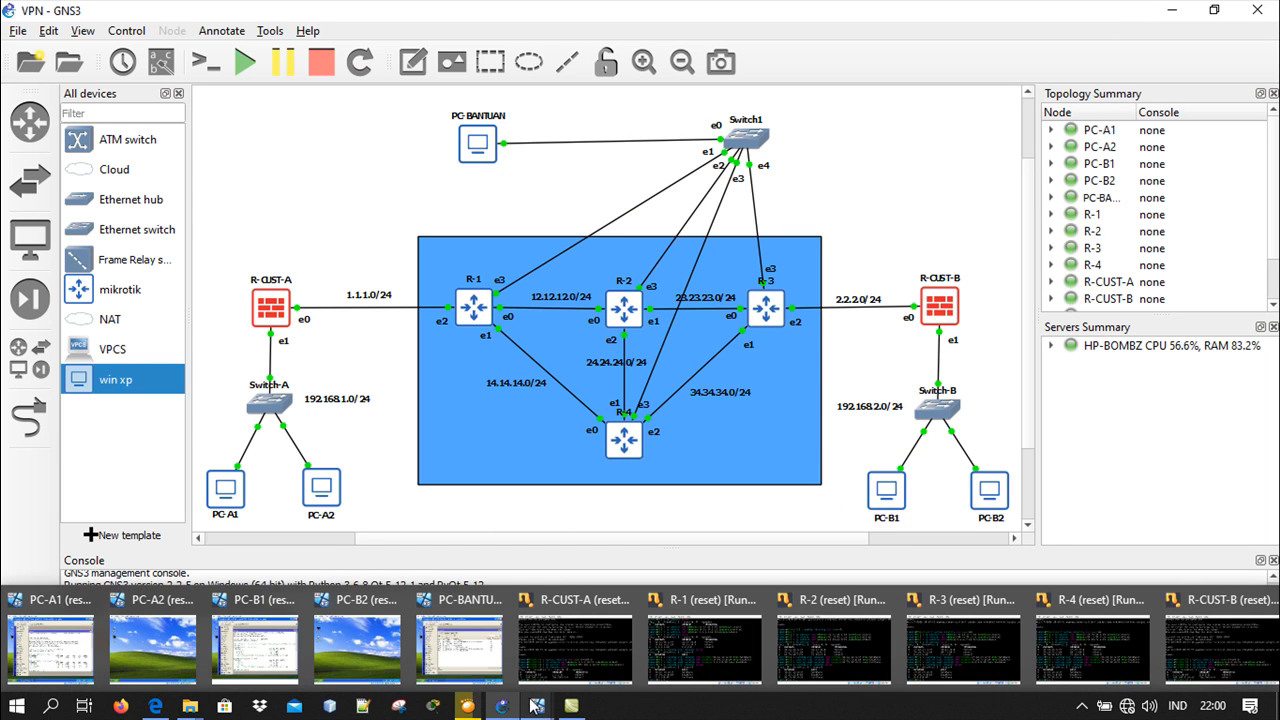
pyautogui.click(280, 640)
pyautogui.write('tool ')
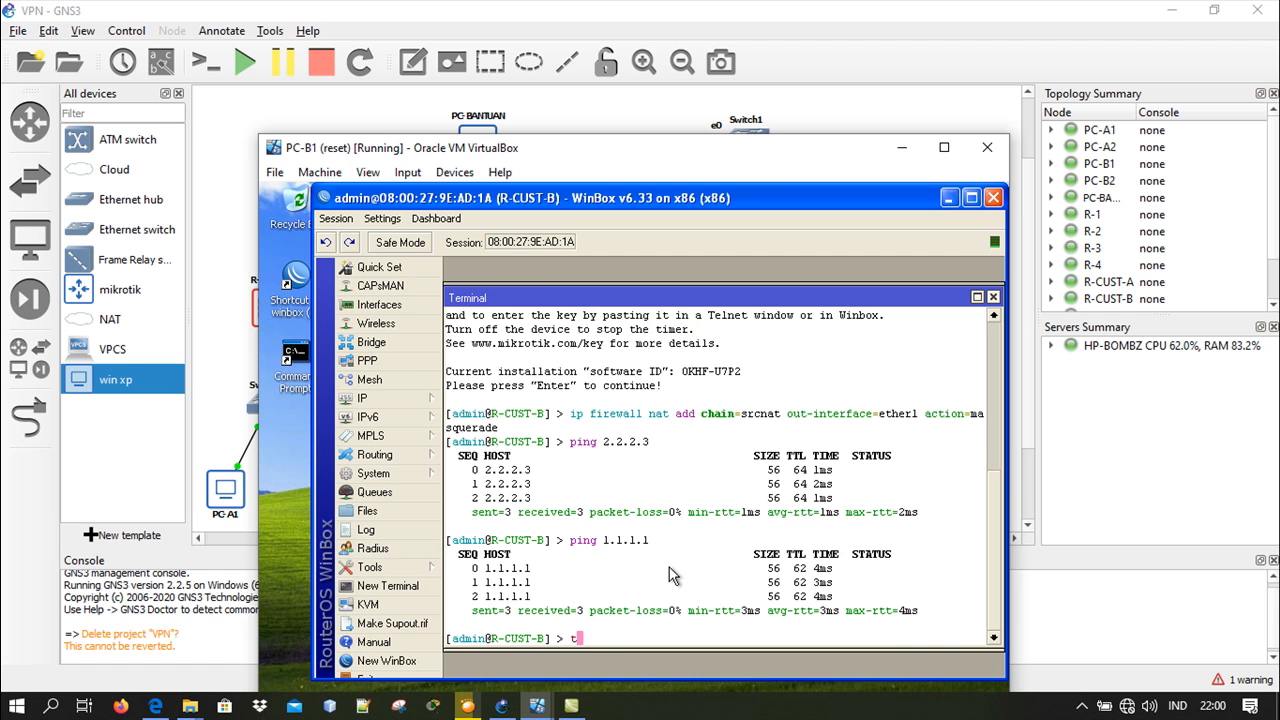
pyautogui.write('traceroute ')
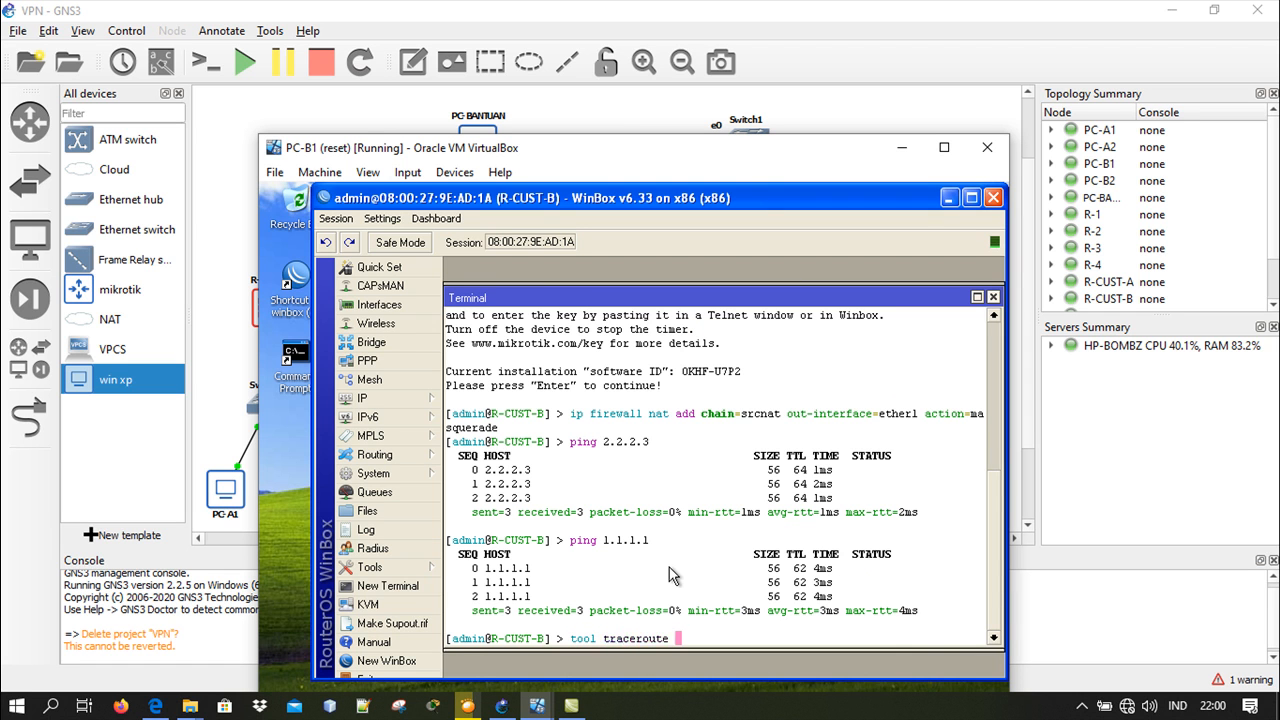
pyautogui.write('2.2.2.3')
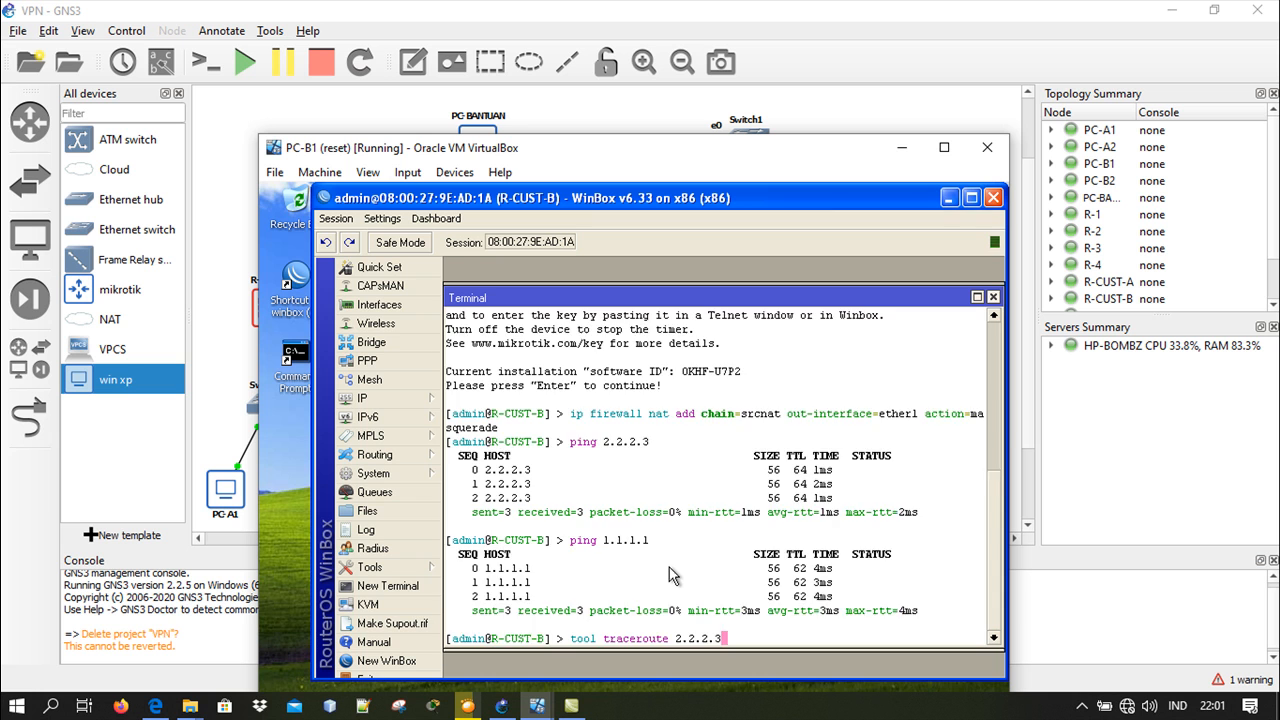
pyautogui.press('Return')
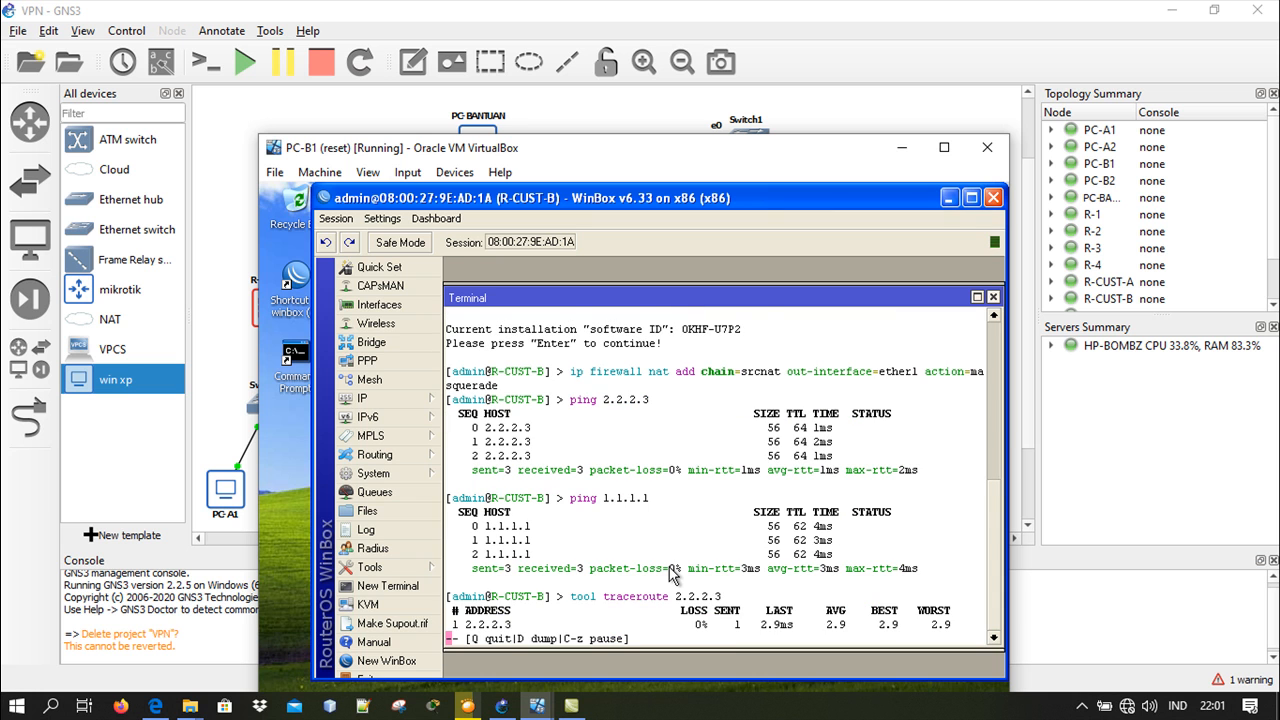
pyautogui.press('q')
# Run a traceroute to 1.1.1.1 from the R-CUST-B terminal, quit it and minimize the PC-B1 virtual machine
pyautogui.press('Up')
pyautogui.press('BackSpace')
pyautogui.press('BackSpace')
pyautogui.press('BackSpace')
pyautogui.press('BackSpace')
pyautogui.press('BackSpace')
pyautogui.press('BackSpace')
pyautogui.press('BackSpace')
pyautogui.write('1.1.1.1')
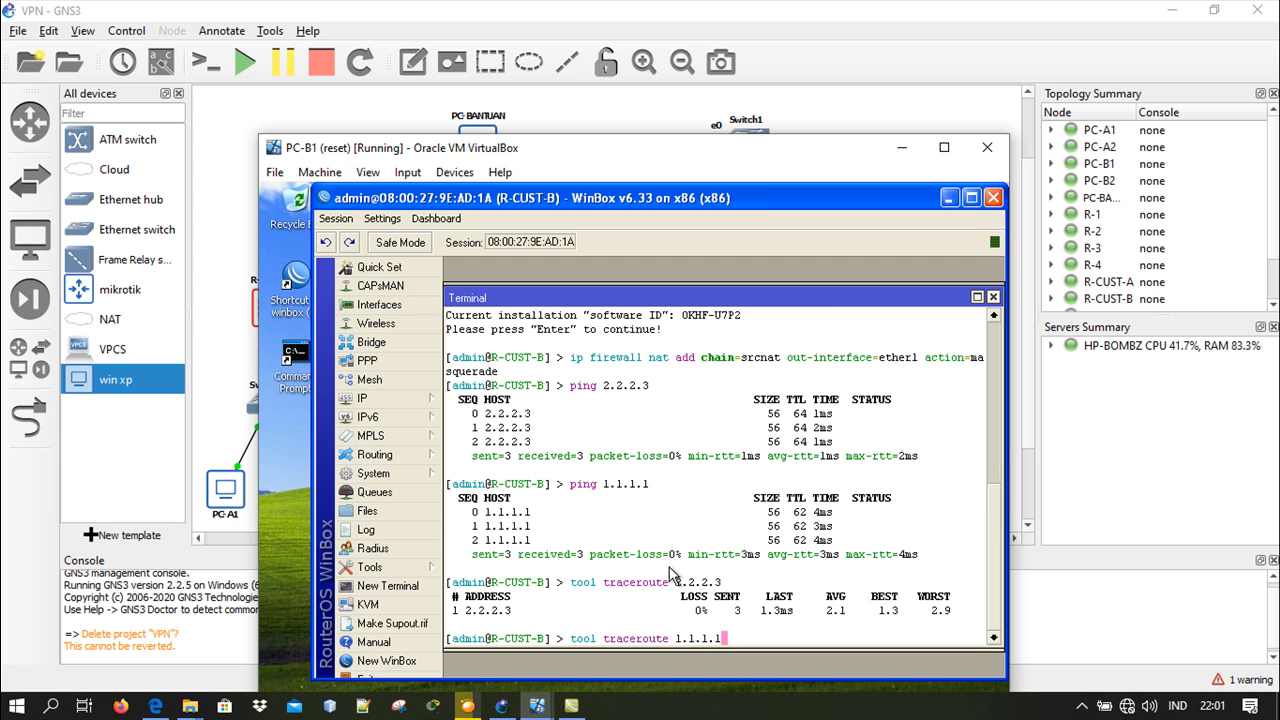
pyautogui.press('Return')
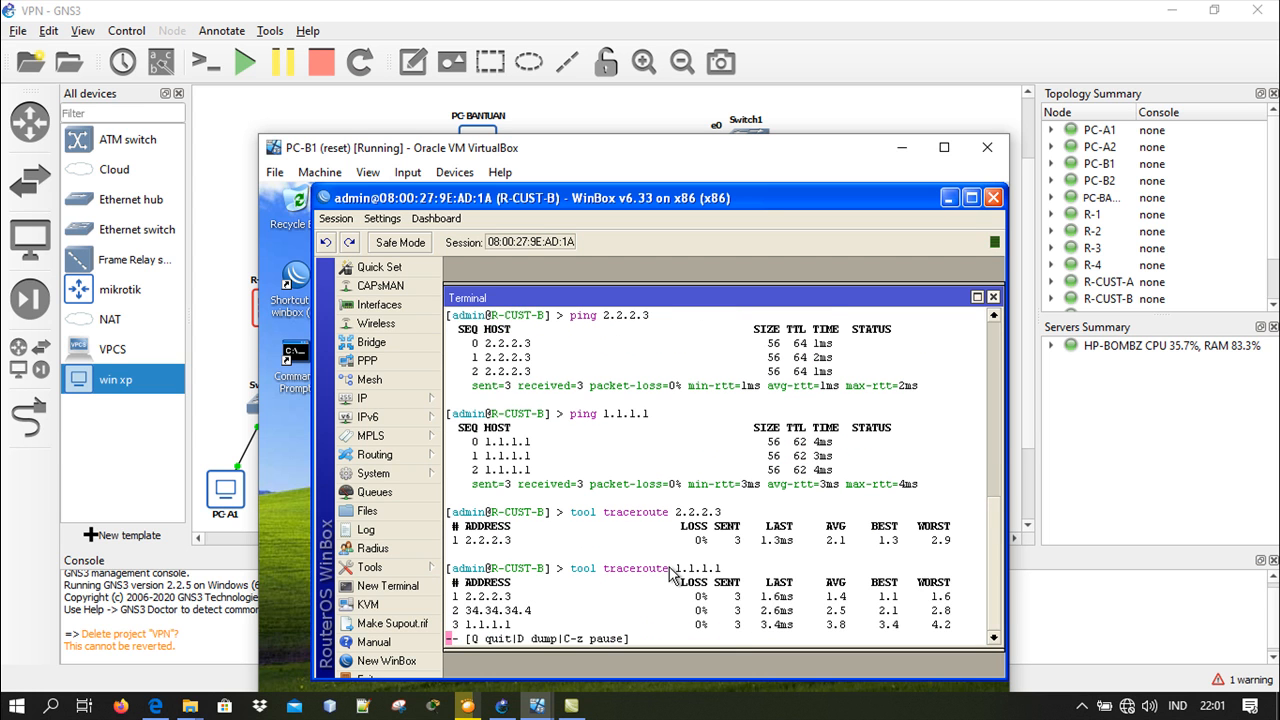
pyautogui.press('q')
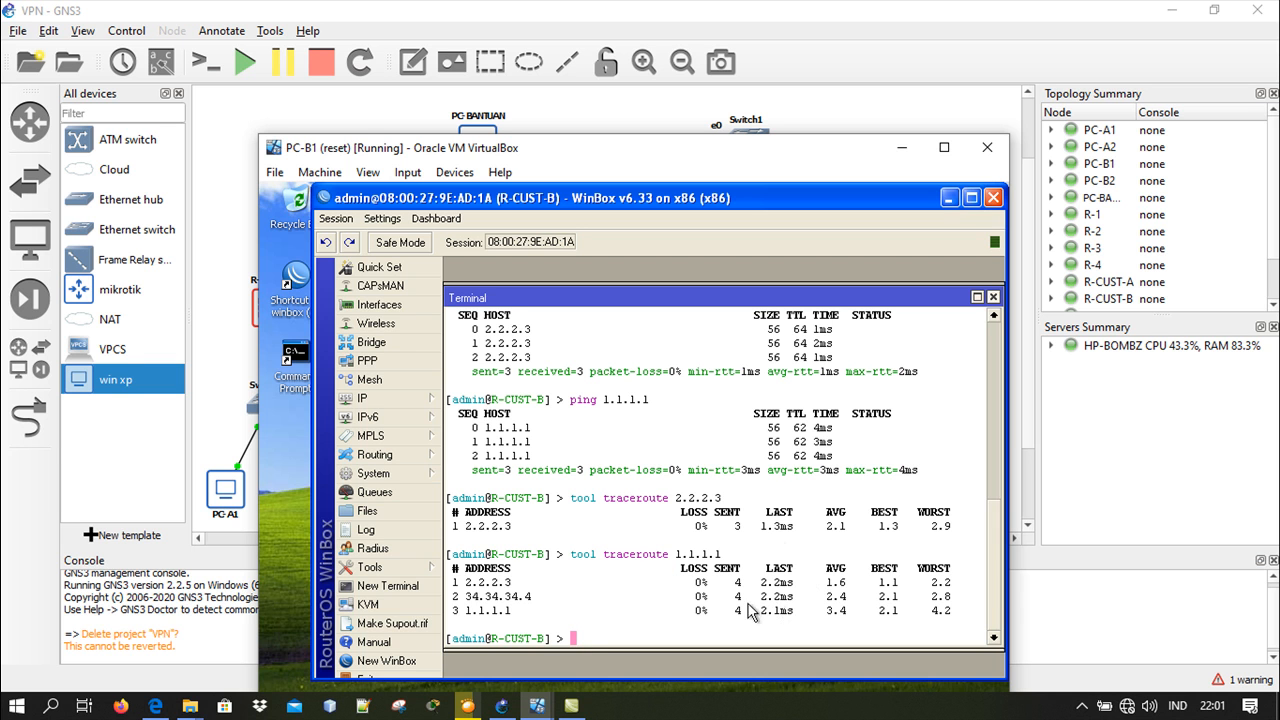
pyautogui.click(901, 149)
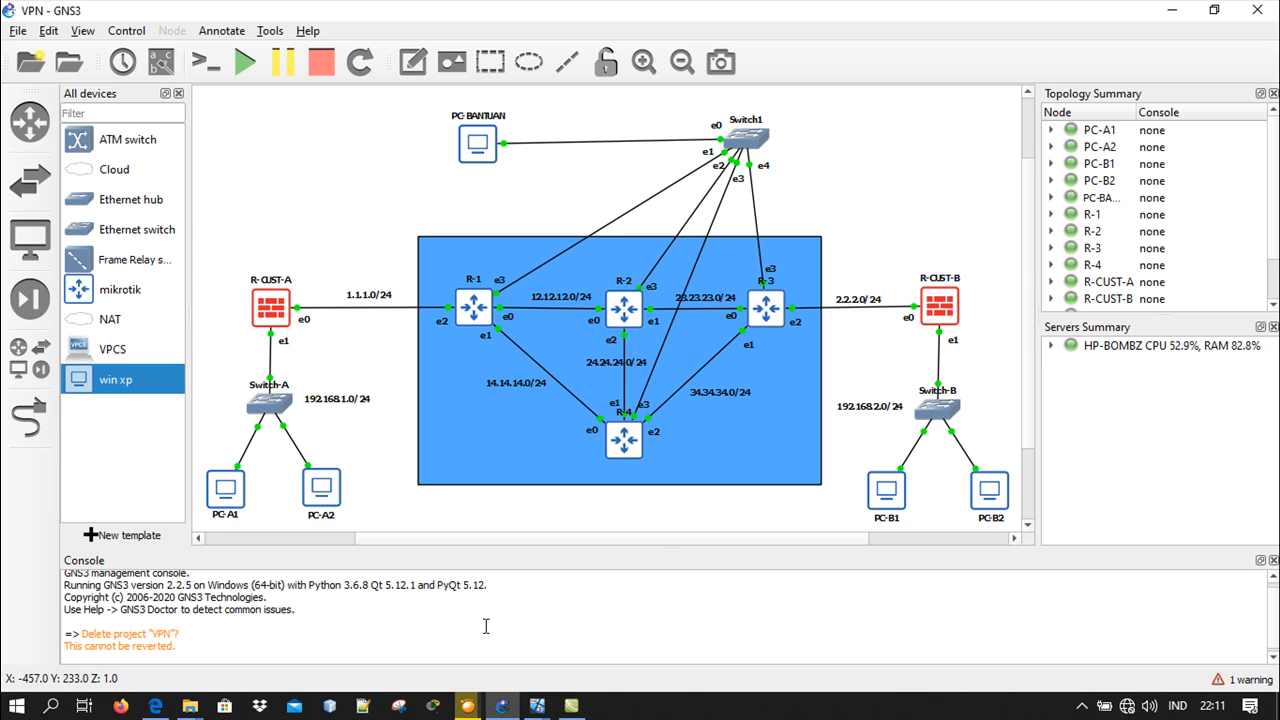
# On the PC-A1 virtual machine, enable the PPTP server on R-CUST-A with the default-encryption profile
pyautogui.moveTo(535, 706)
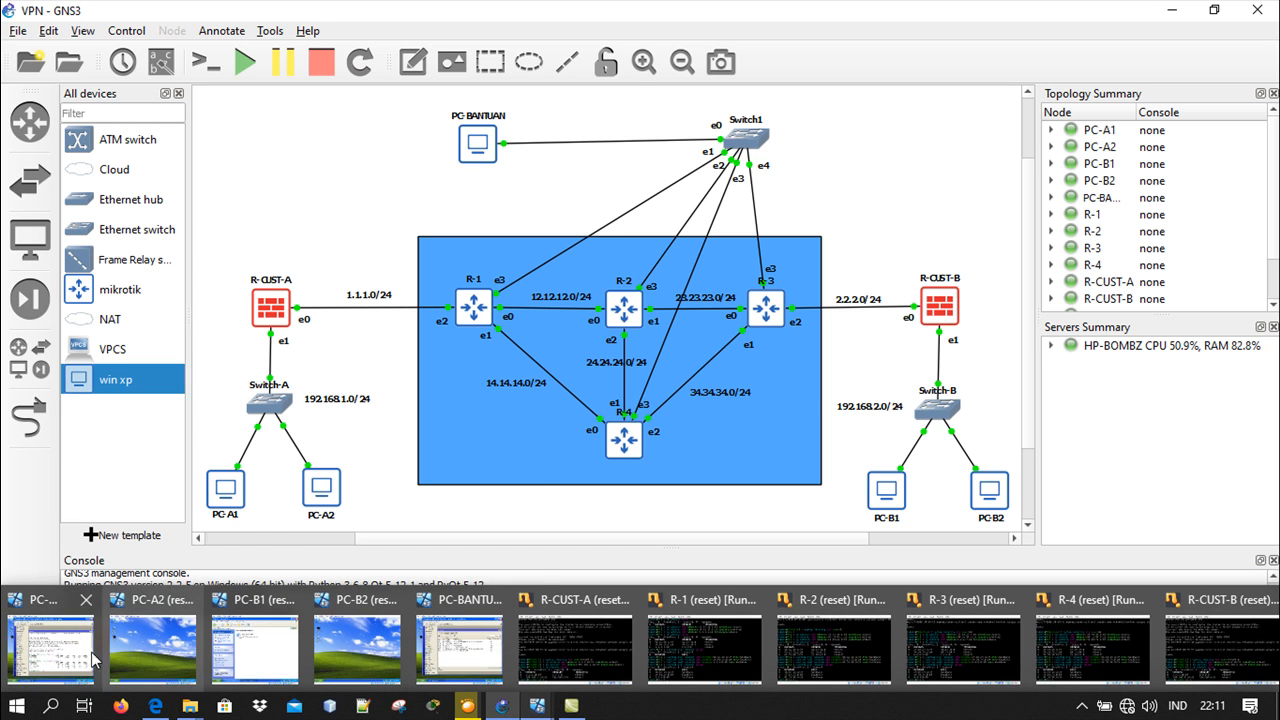
pyautogui.click(49, 655)
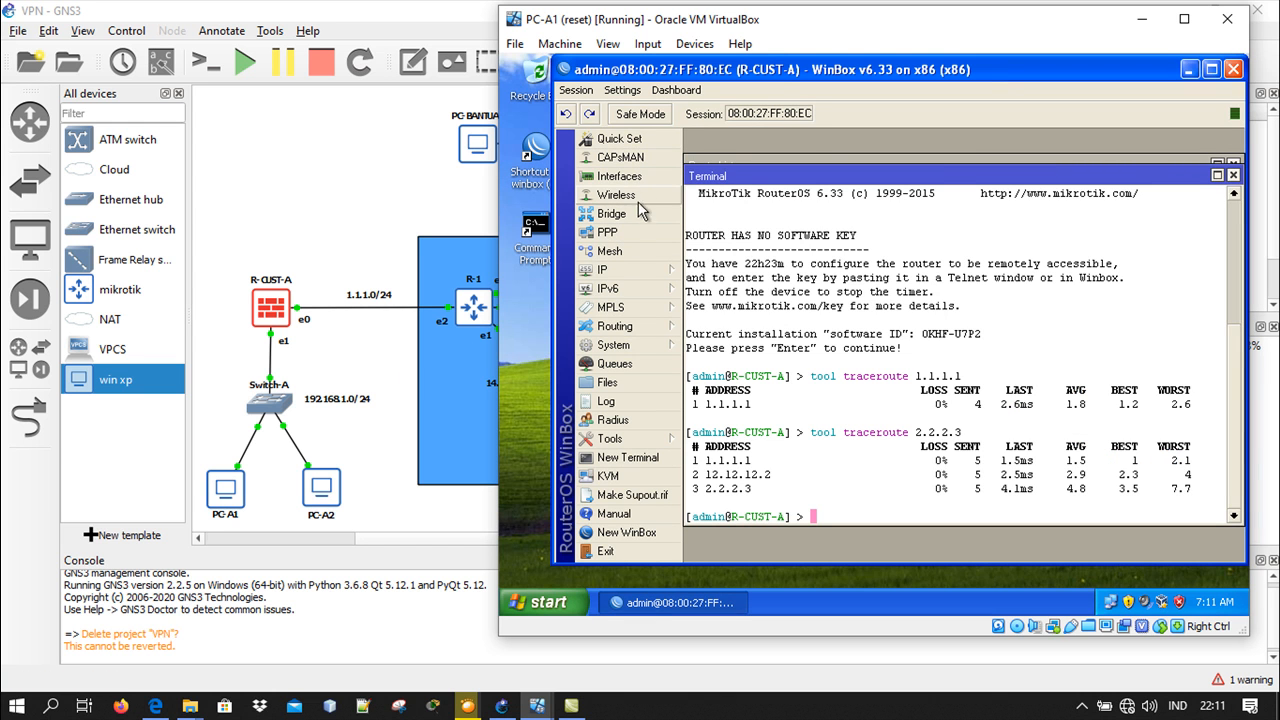
pyautogui.click(631, 228)
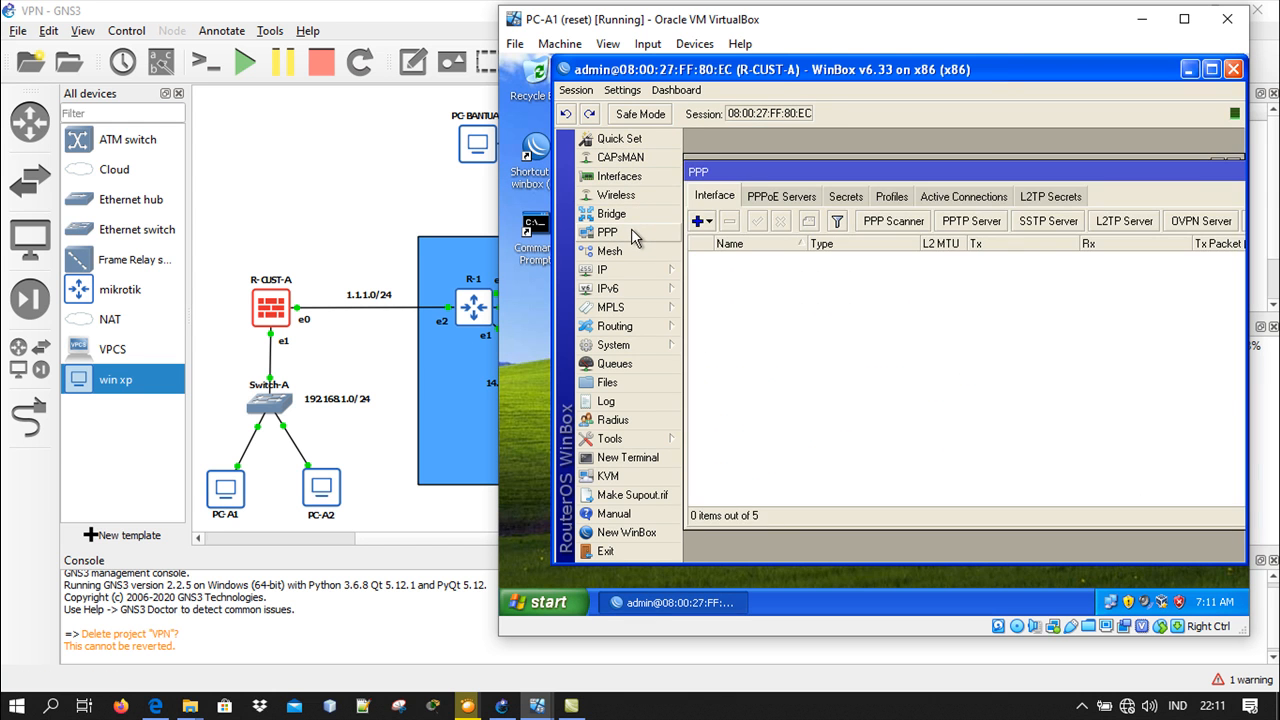
pyautogui.click(987, 226)
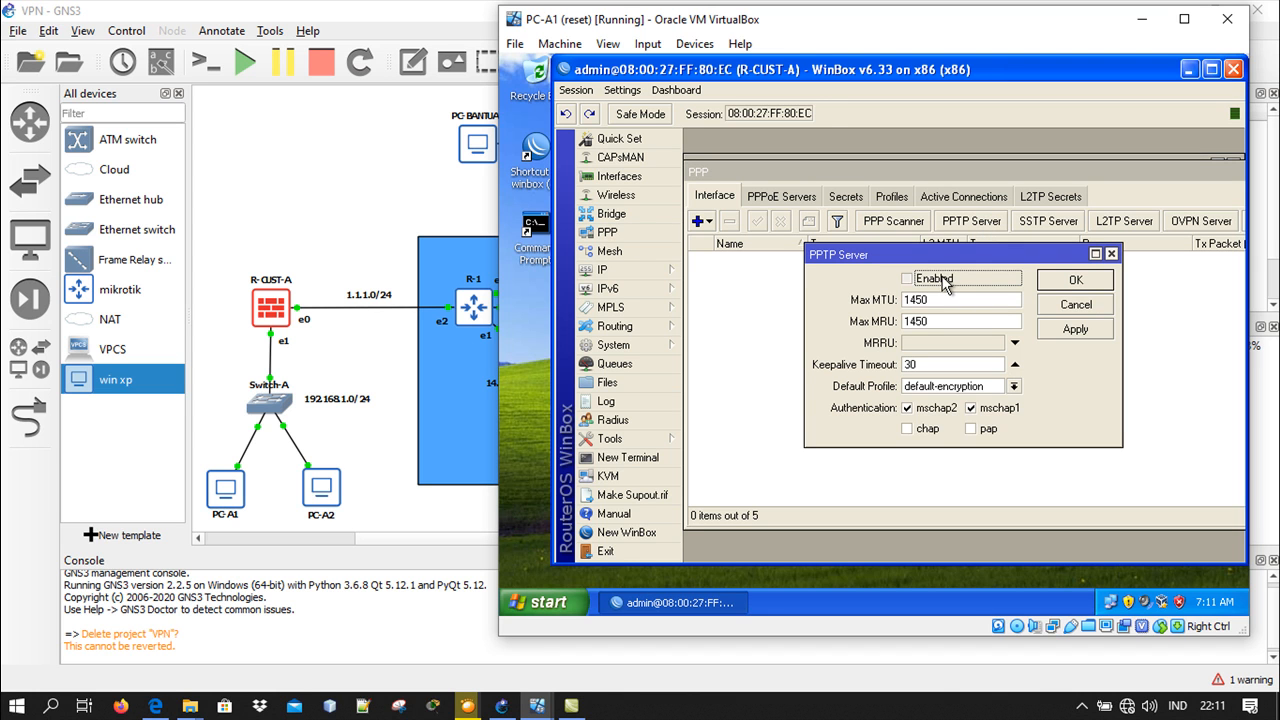
pyautogui.click(1068, 285)
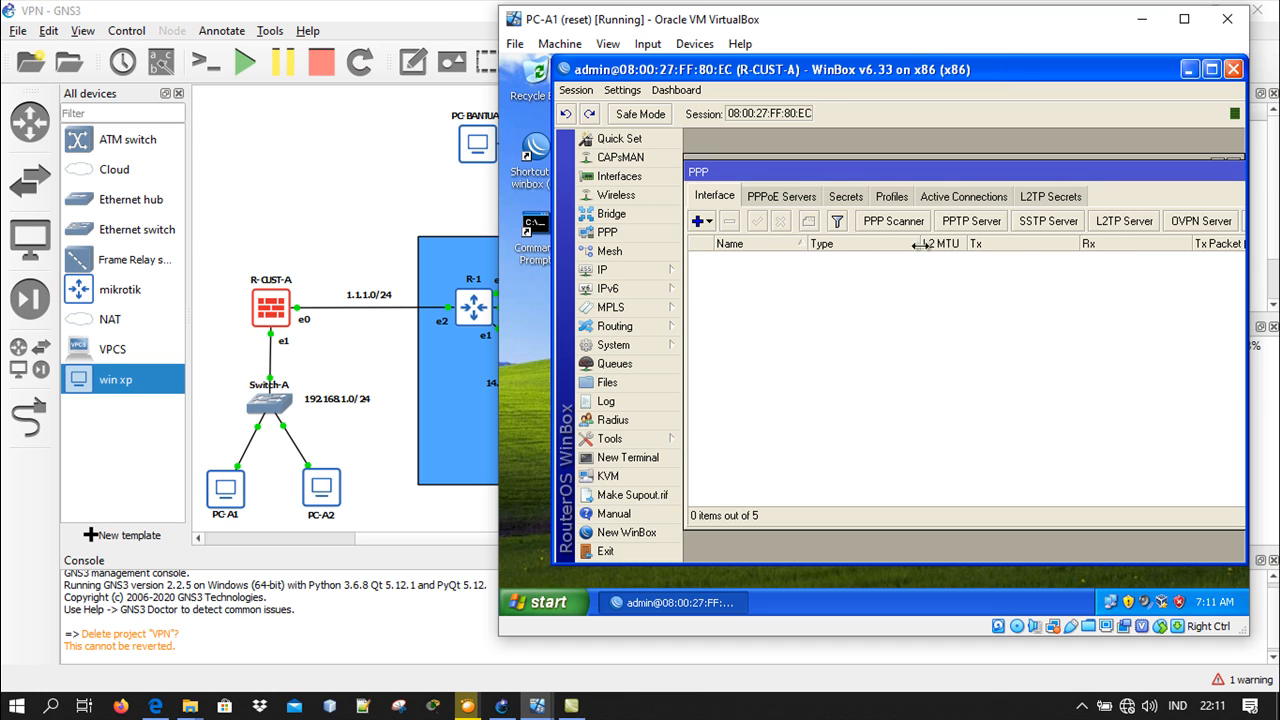
# Start a new PPP secret named user1, enter its password, and choose service pptp with profile default-encryption
pyautogui.click(848, 197)
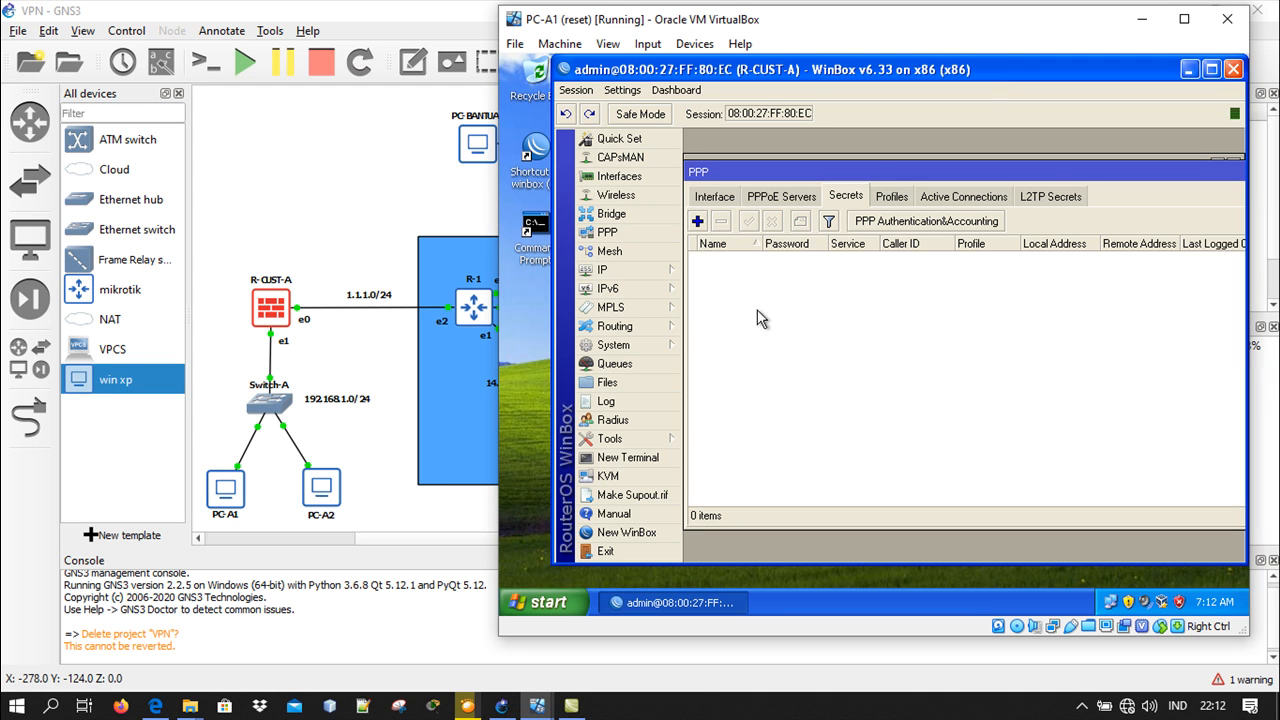
pyautogui.click(697, 221)
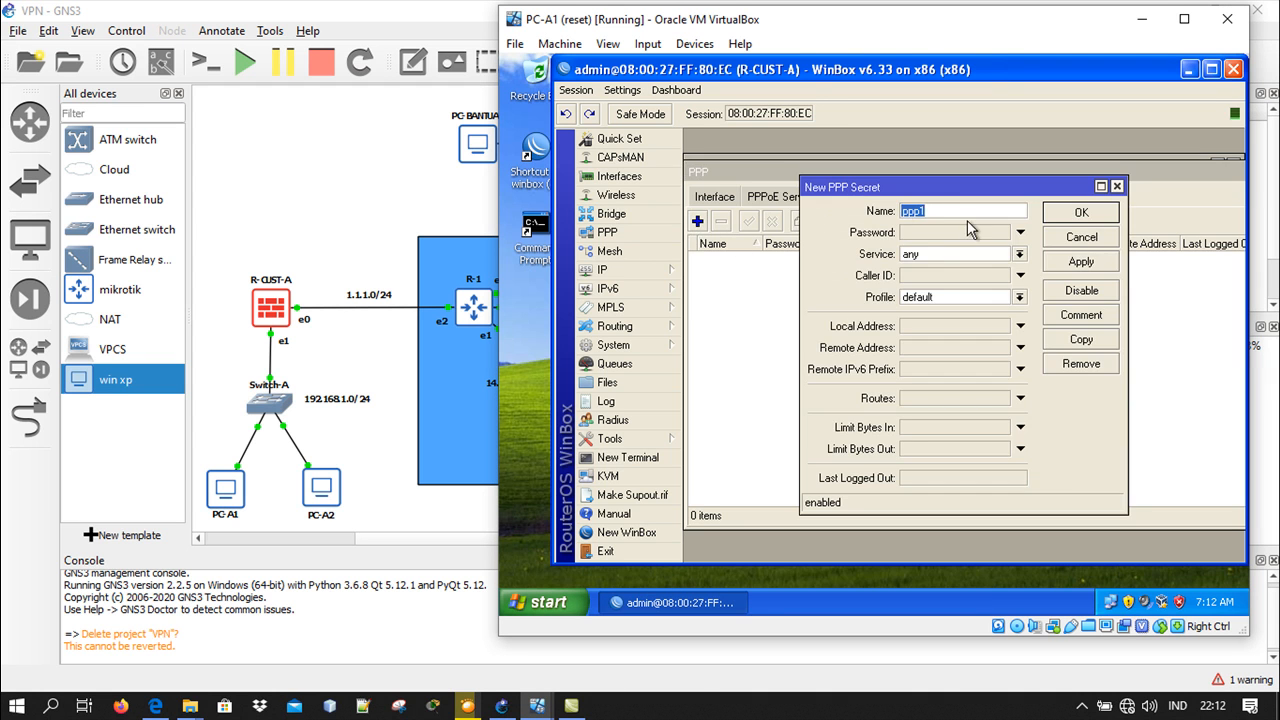
pyautogui.write('user1')
pyautogui.click(930, 234)
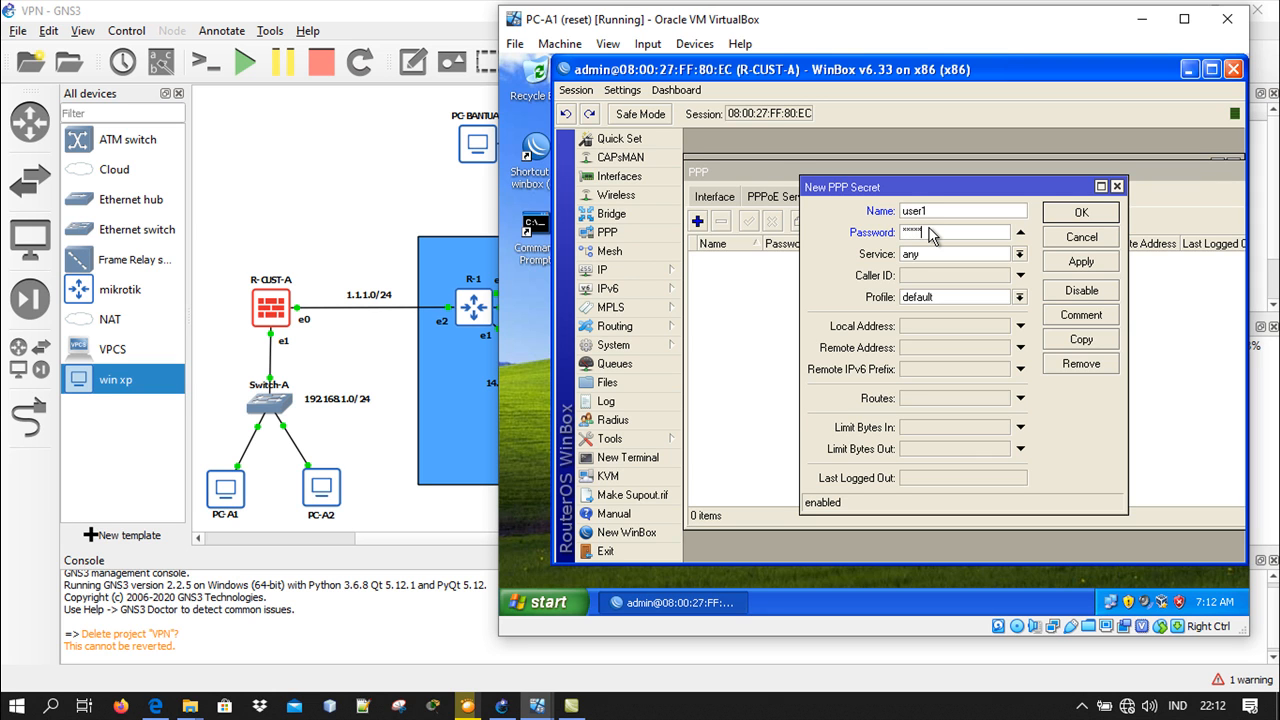
pyautogui.click(935, 256)
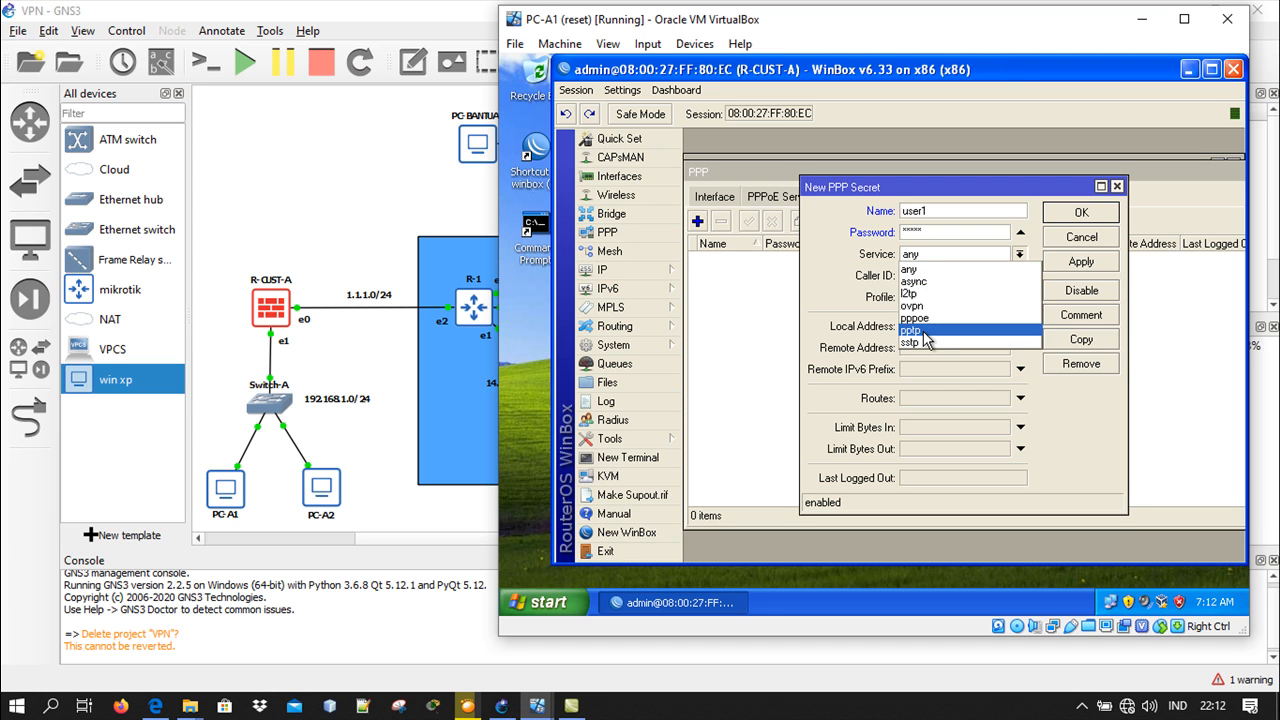
pyautogui.click(926, 330)
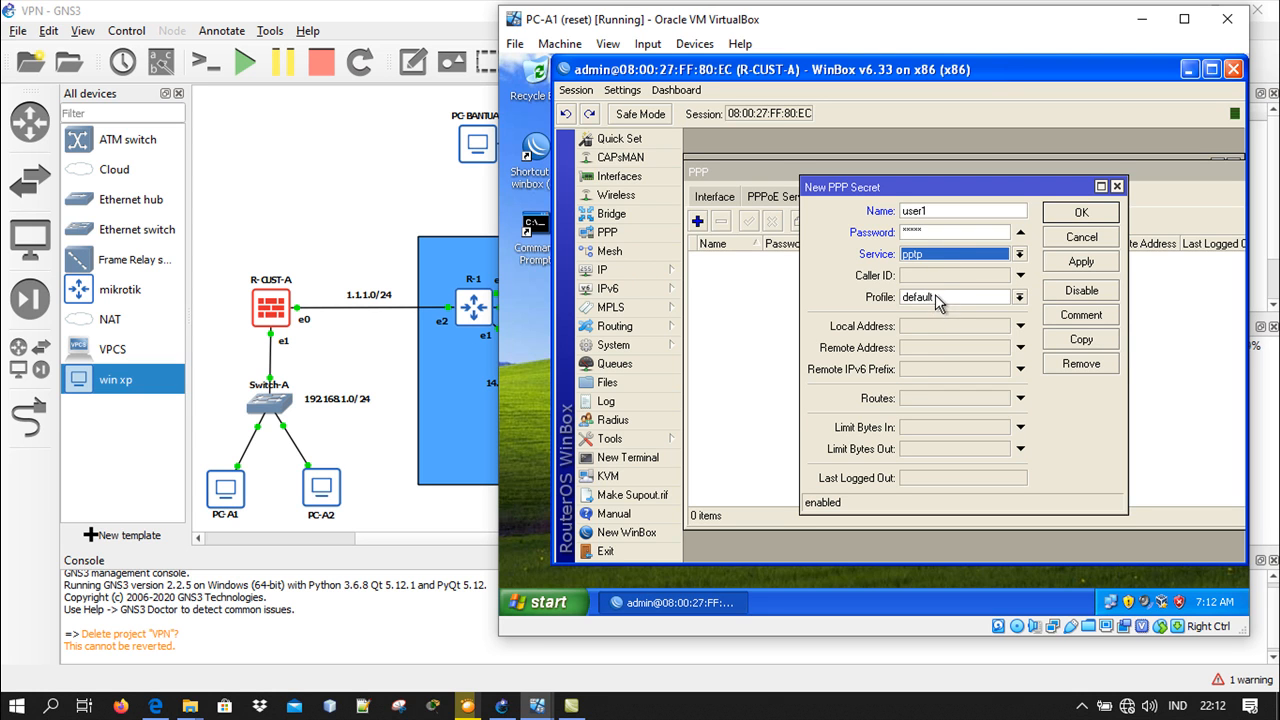
pyautogui.click(935, 296)
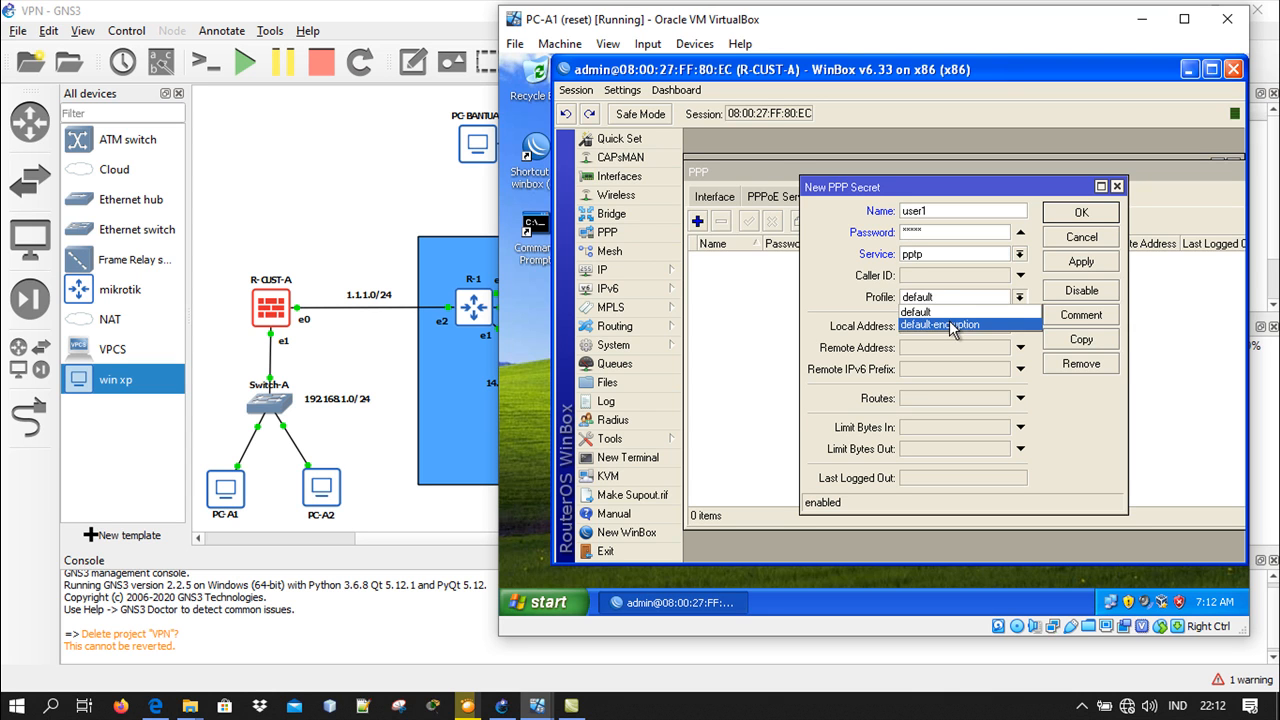
pyautogui.click(953, 325)
# Set the secret's local address to 10.10.10.1 and remote address to 10.10.10.2, save it and minimize PC-A1
pyautogui.click(935, 327)
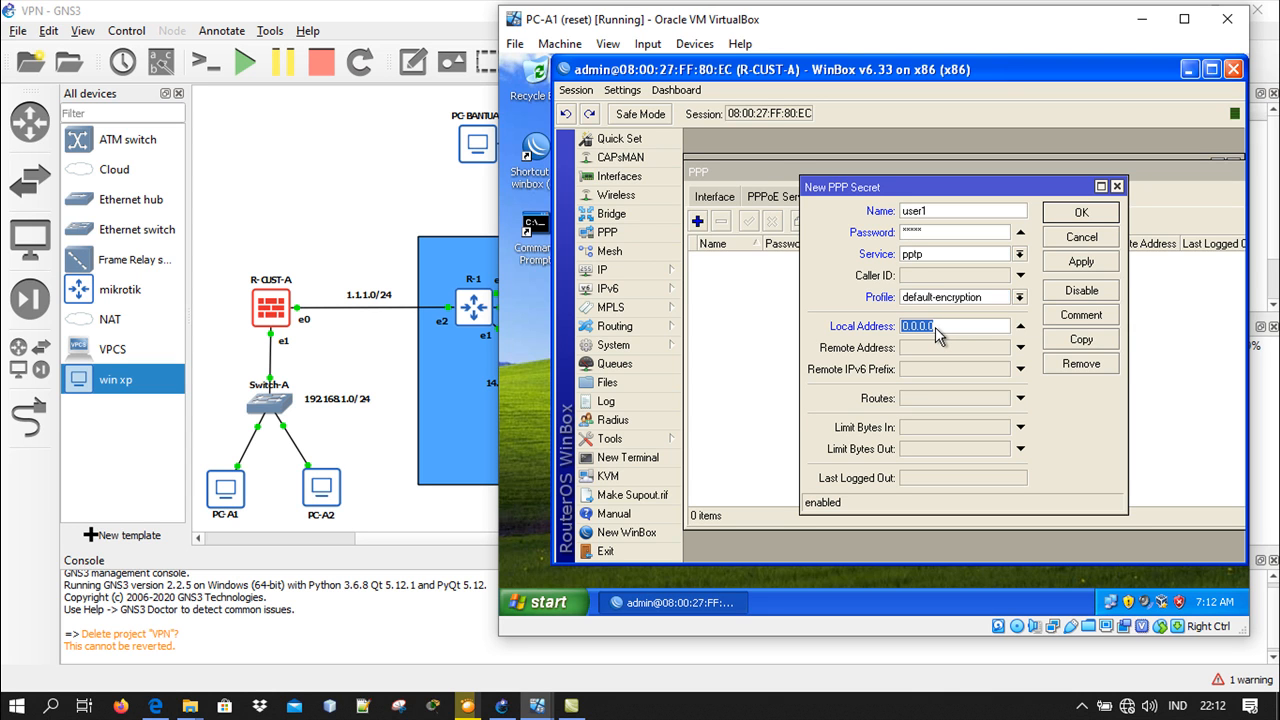
pyautogui.write('10.10.10')
pyautogui.click(937, 350)
pyautogui.write('10.10.10')
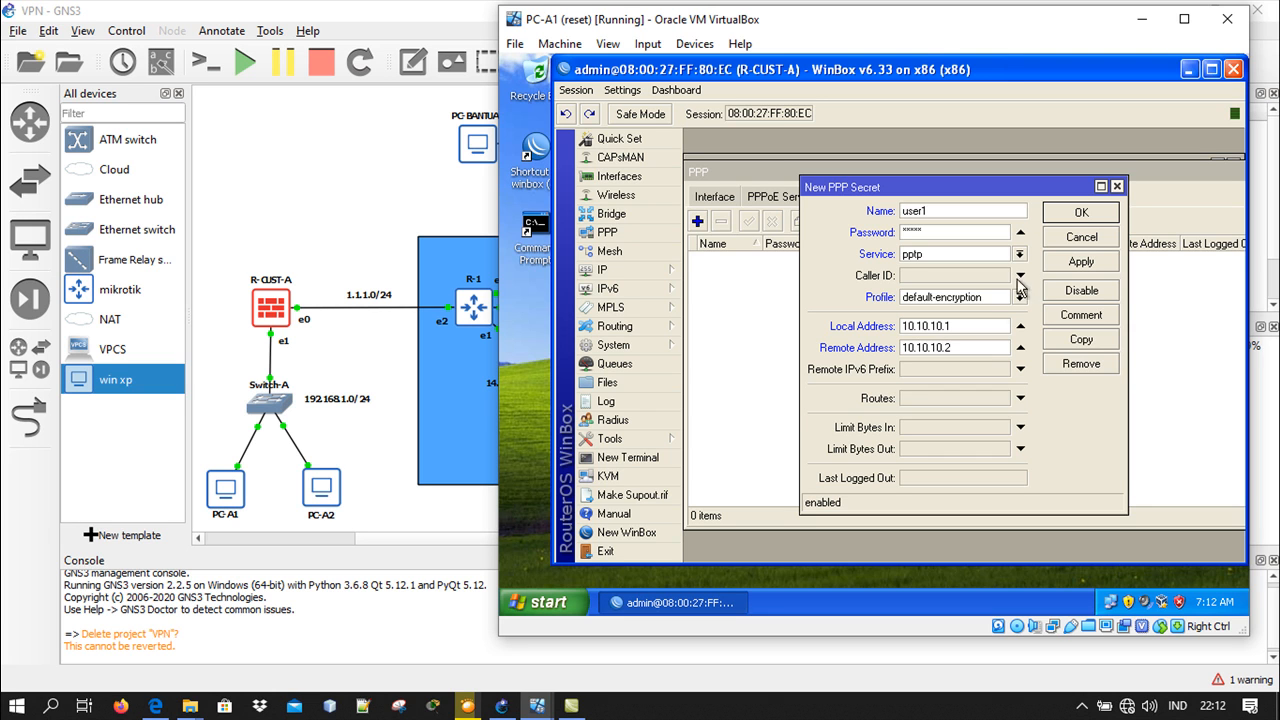
pyautogui.click(1082, 216)
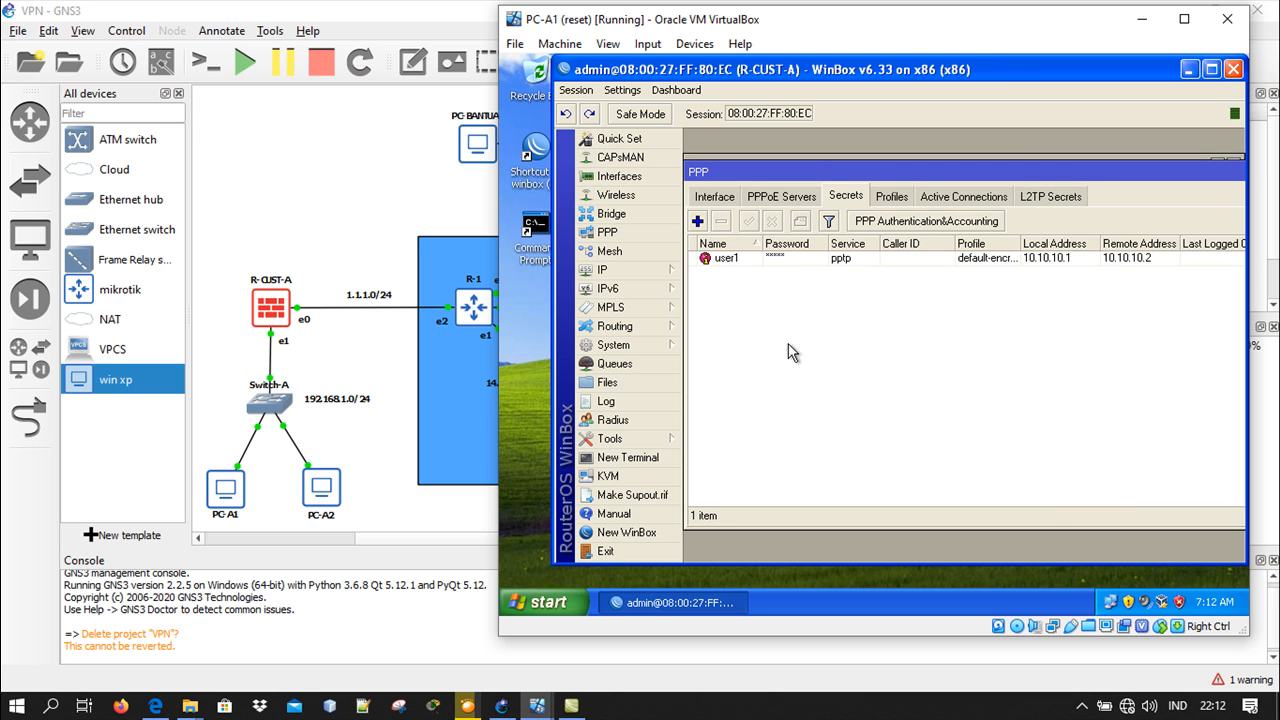
pyautogui.click(1138, 27)
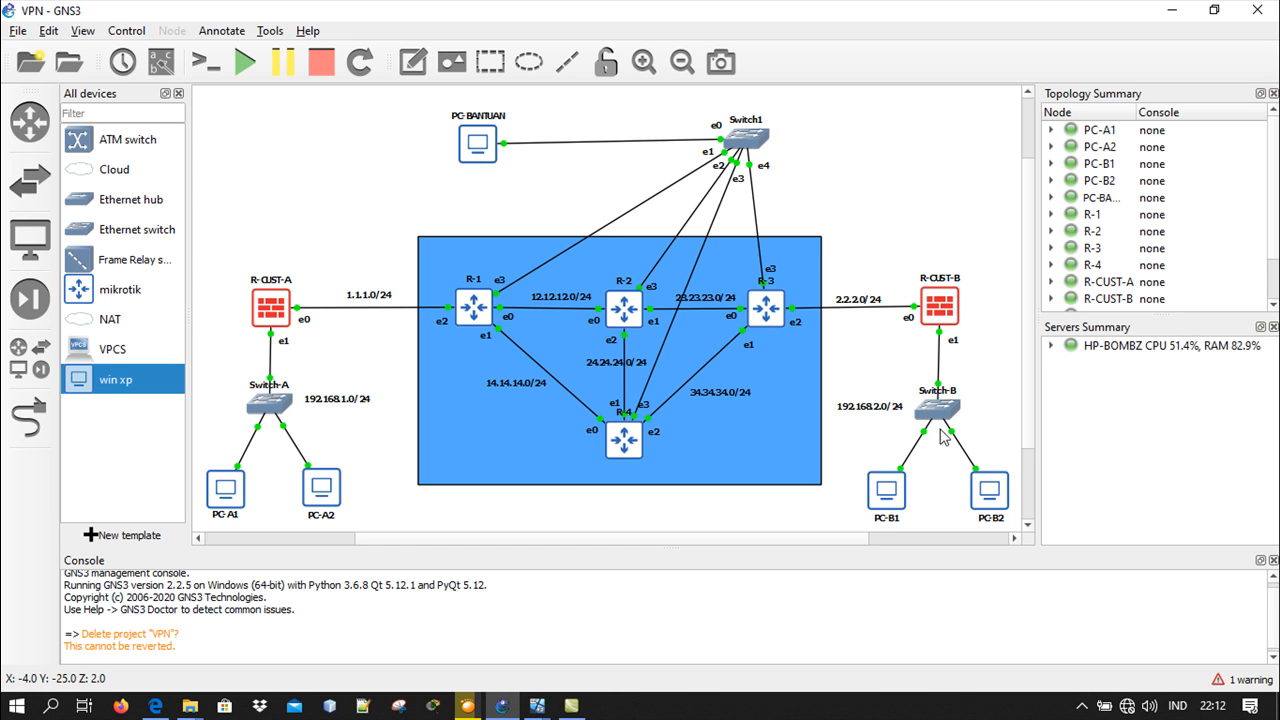
# On the PC-B1 virtual machine, start a new connection to the workplace network, choosing Virtual Private Network as its type
pyautogui.moveTo(530, 706)
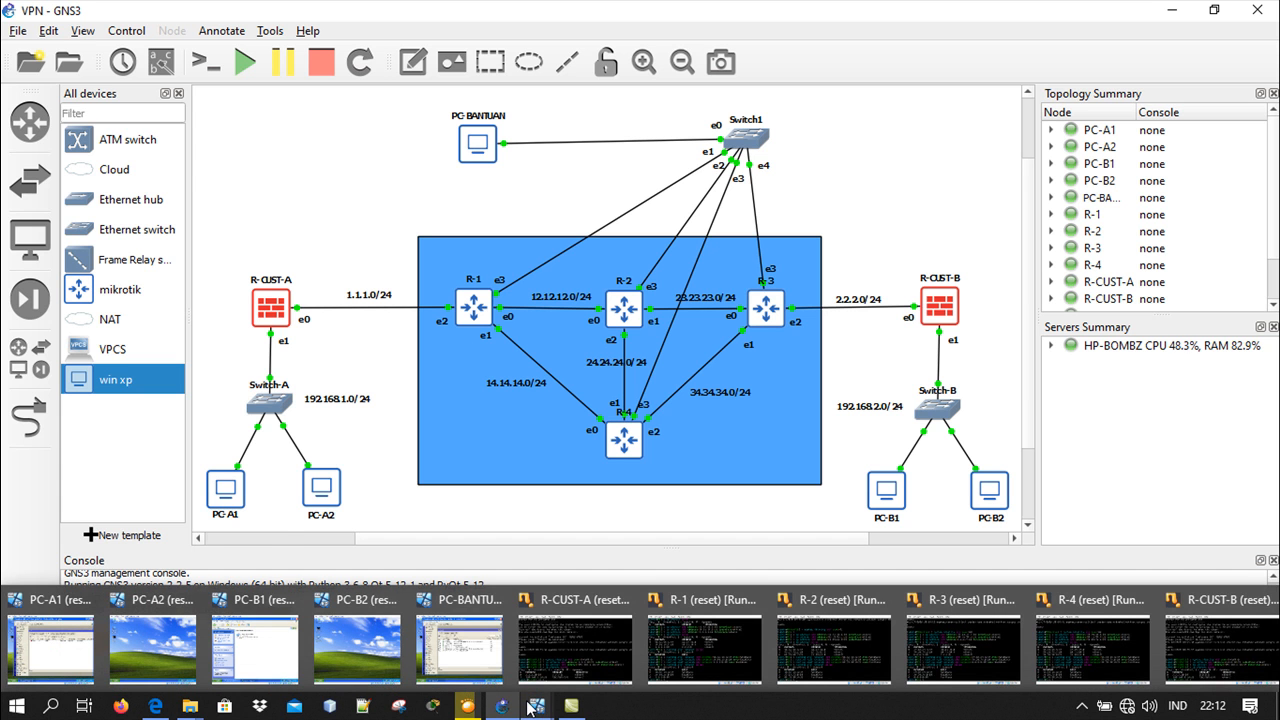
pyautogui.click(248, 625)
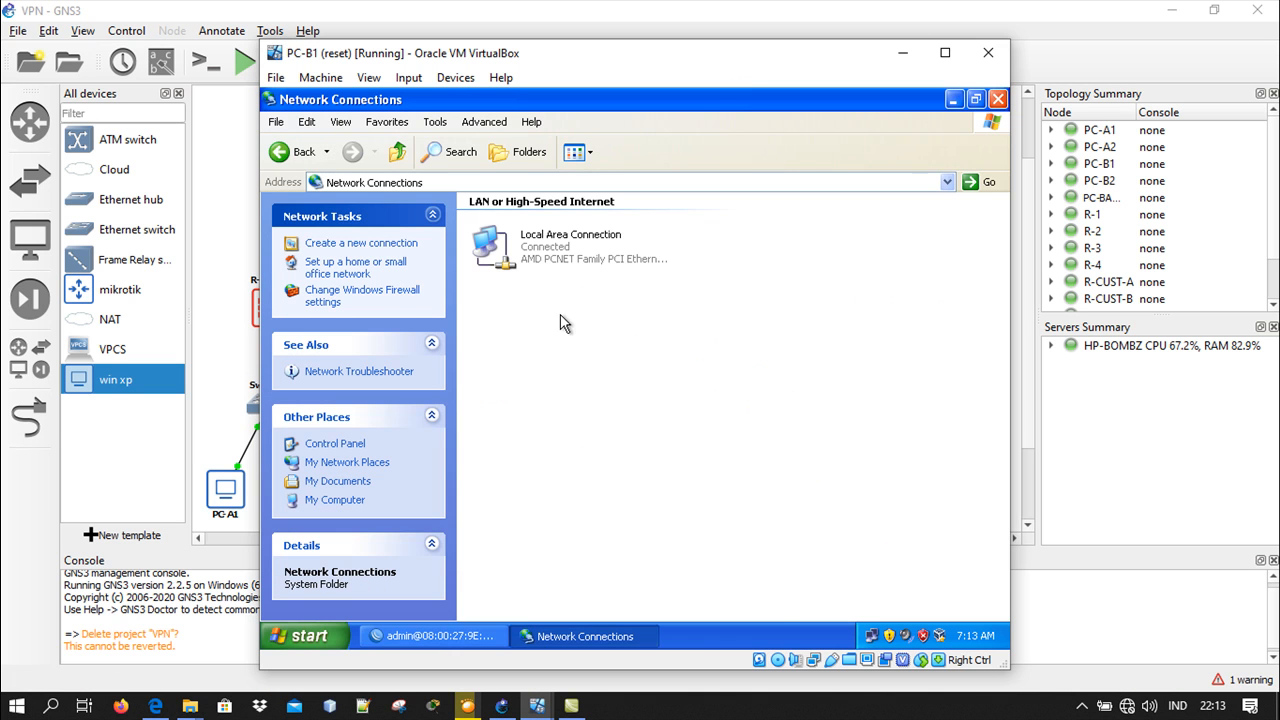
pyautogui.click(403, 250)
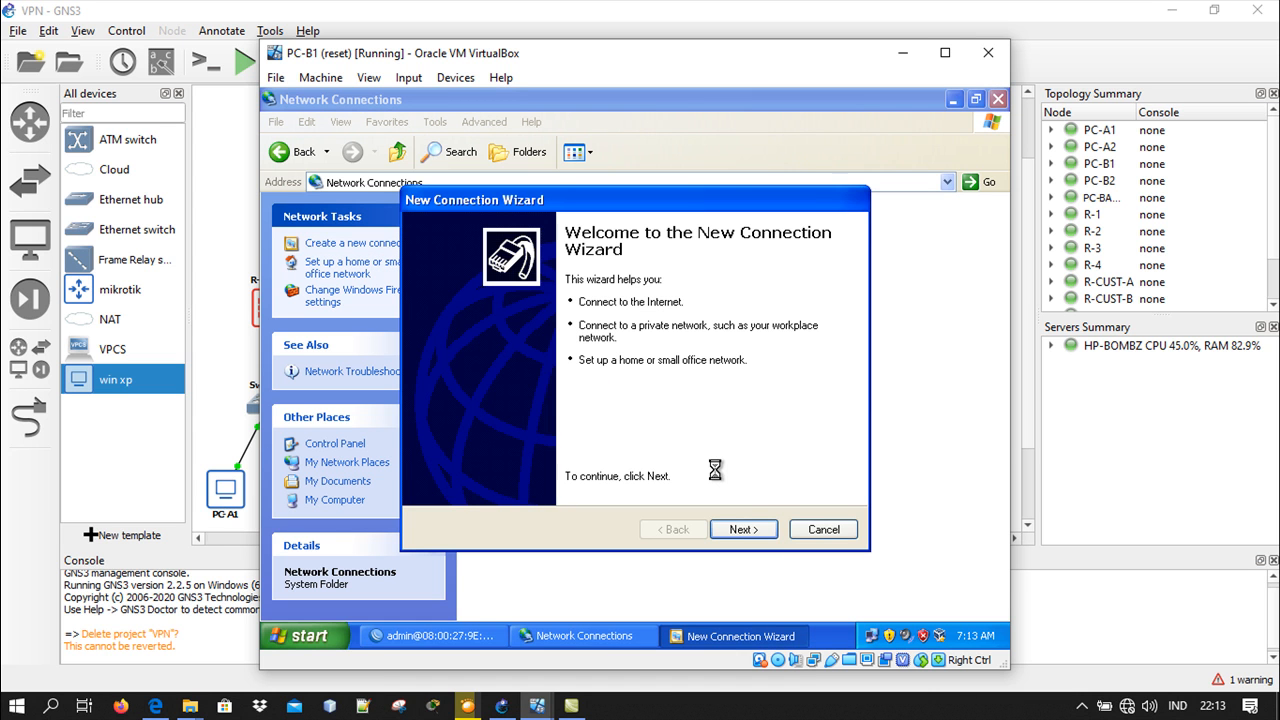
pyautogui.click(745, 530)
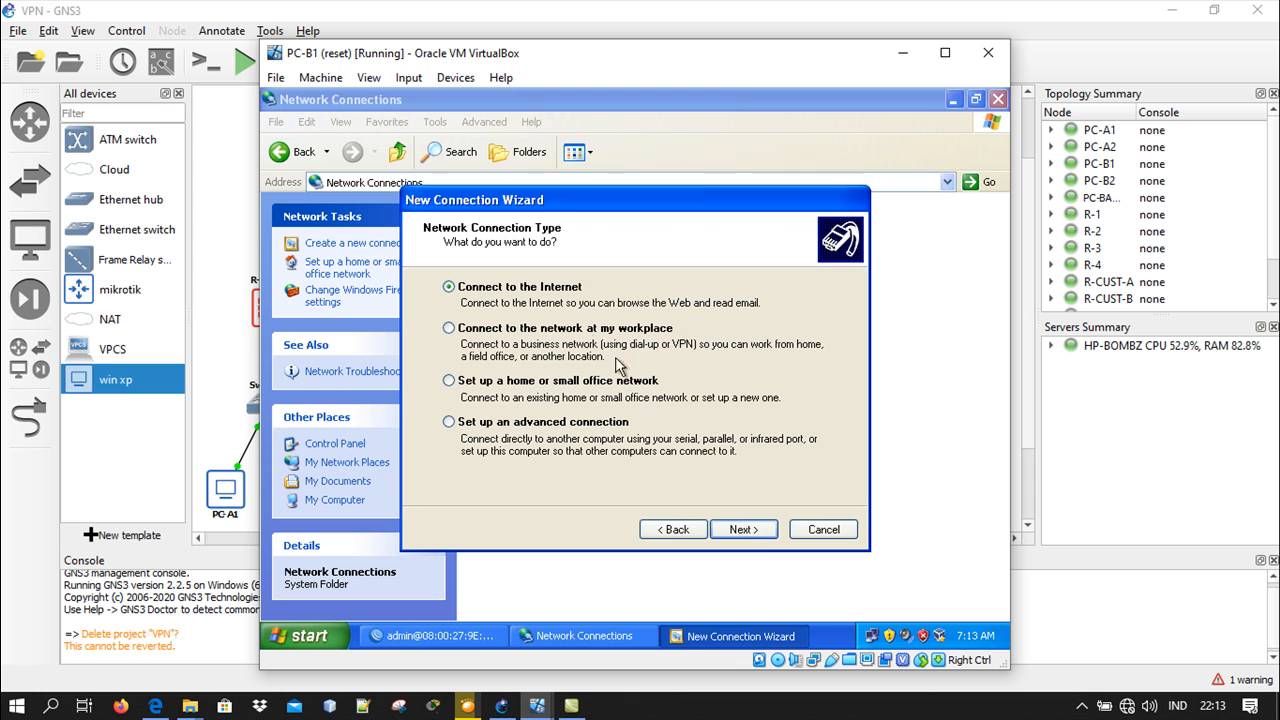
pyautogui.click(743, 530)
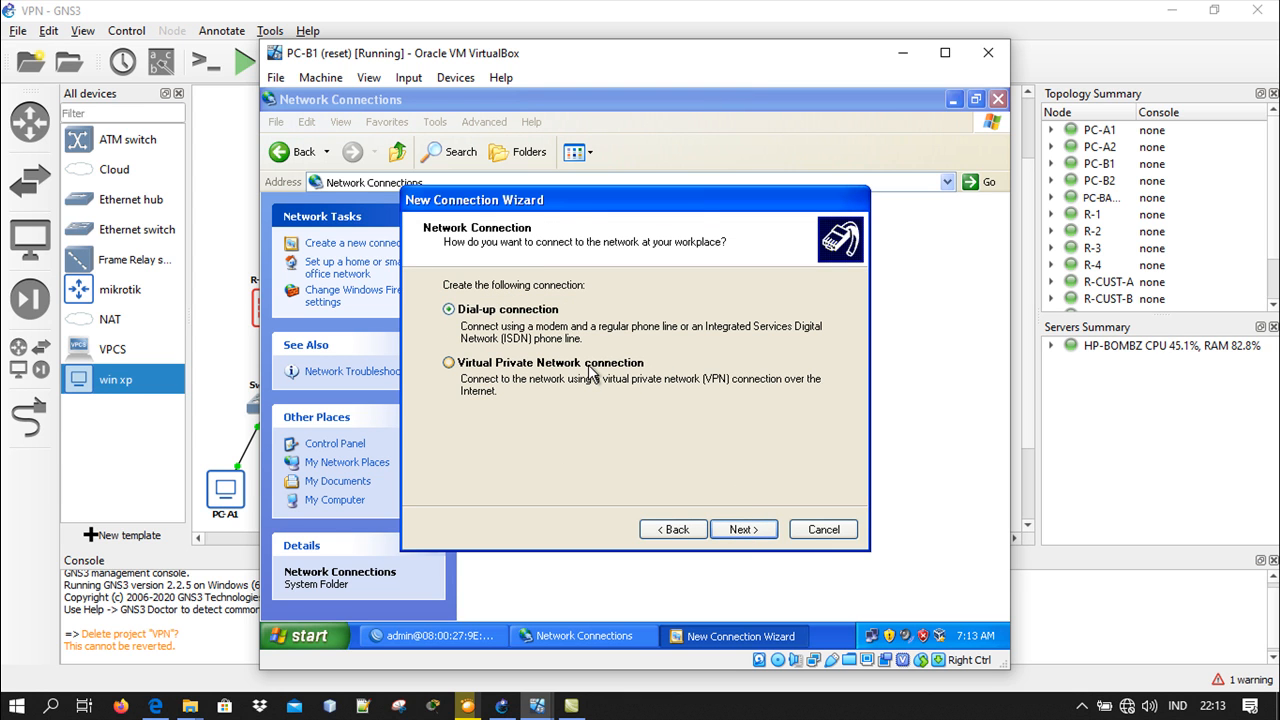
pyautogui.click(736, 530)
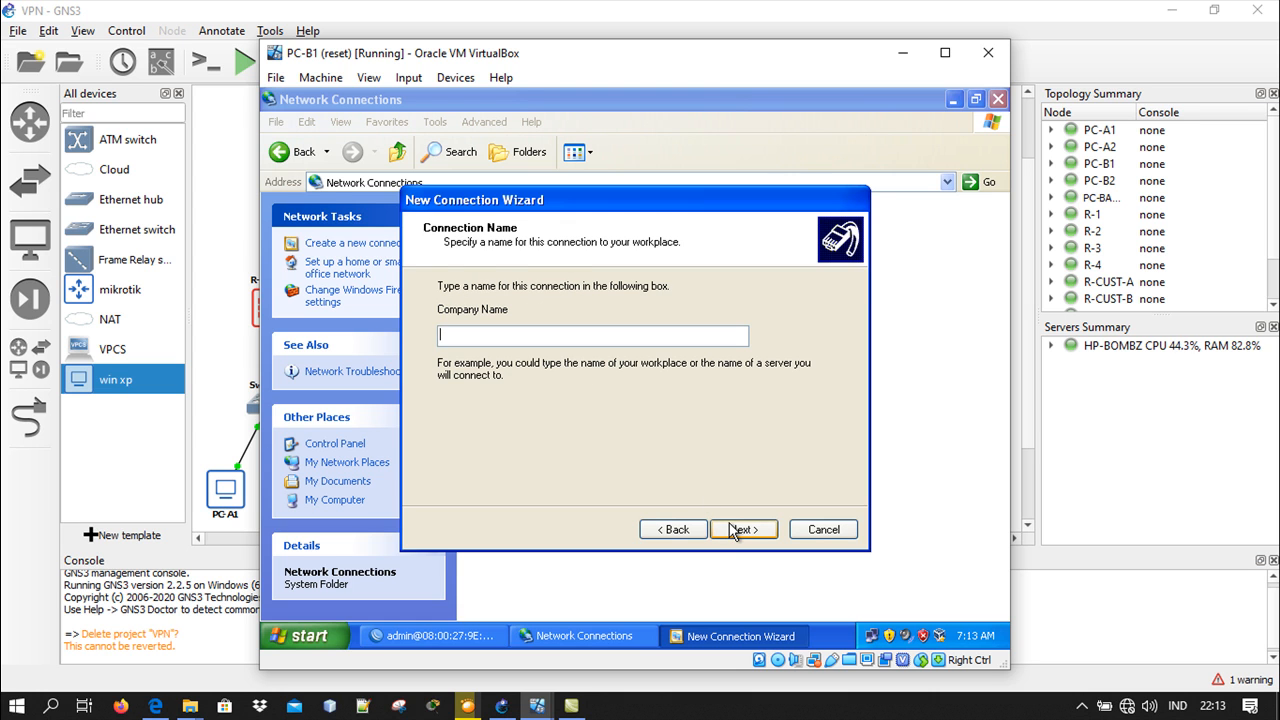
# Name the connection VPN-to-CustA, enter the VPN server's address, and finish creating it with a desktop shortcut
pyautogui.write('V')
pyautogui.write('PN-to-CustA')
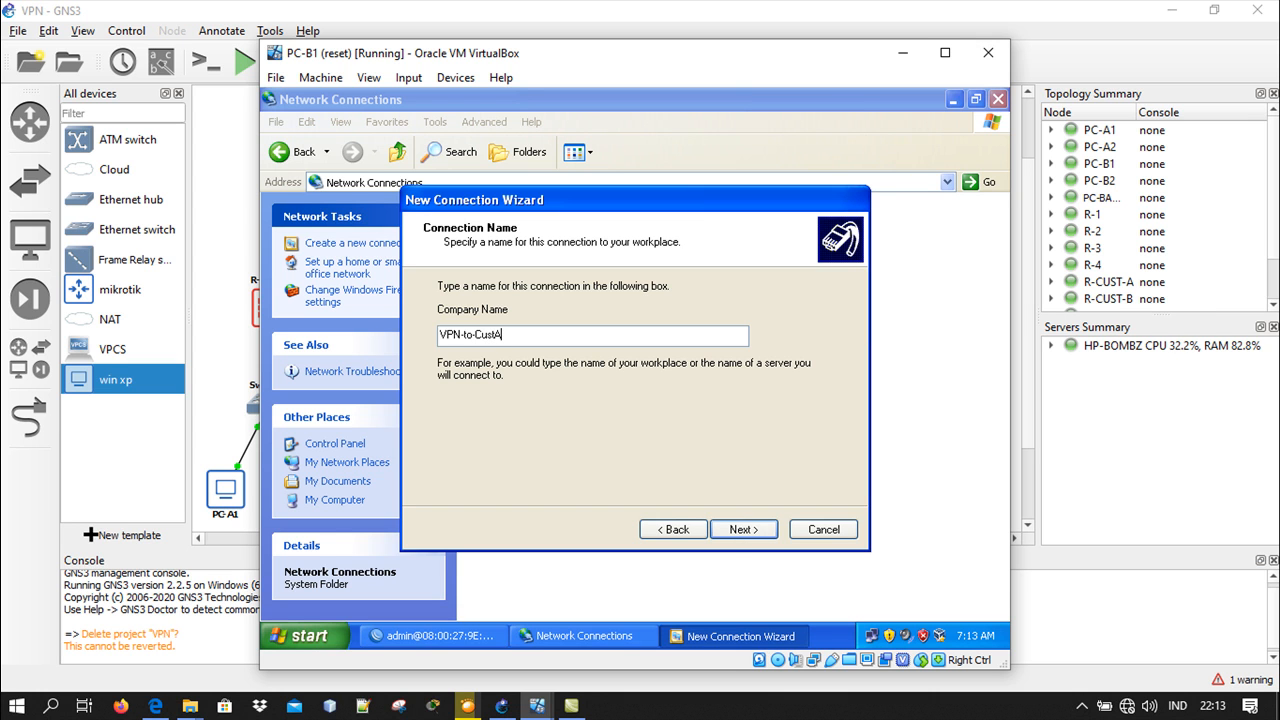
pyautogui.click(743, 530)
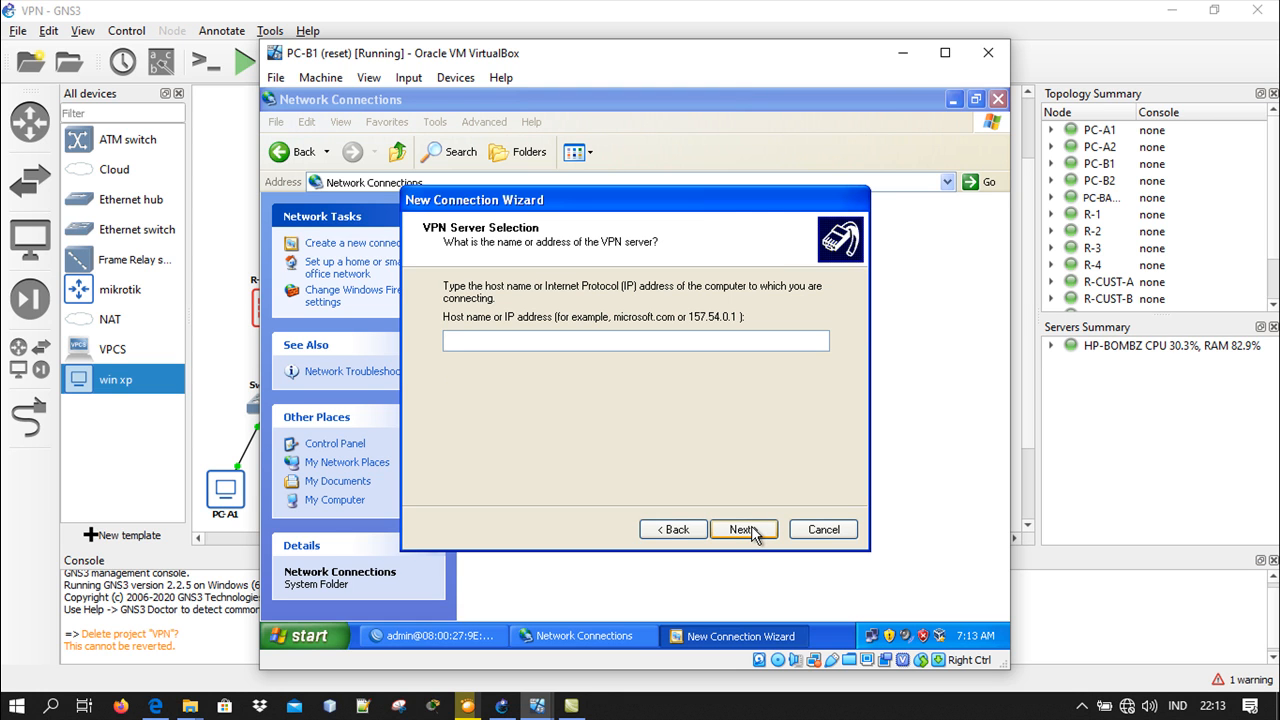
pyautogui.write('1.1.10')
pyautogui.click(753, 527)
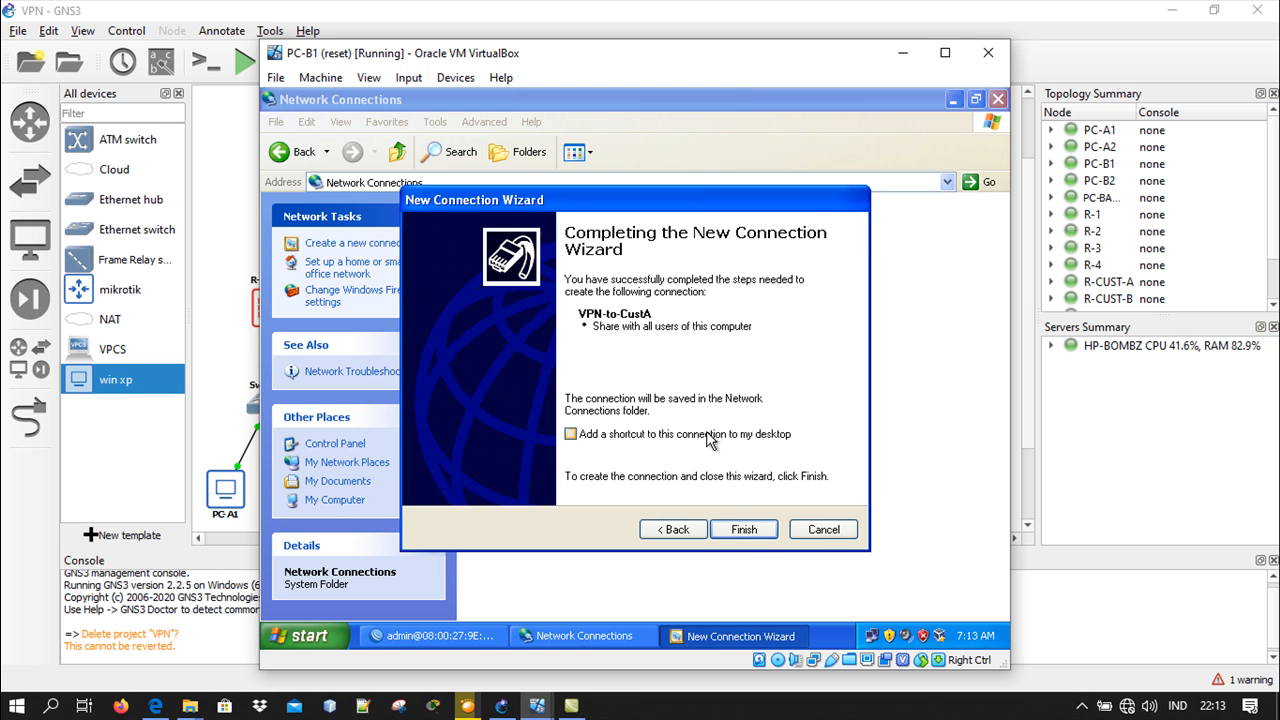
pyautogui.click(742, 530)
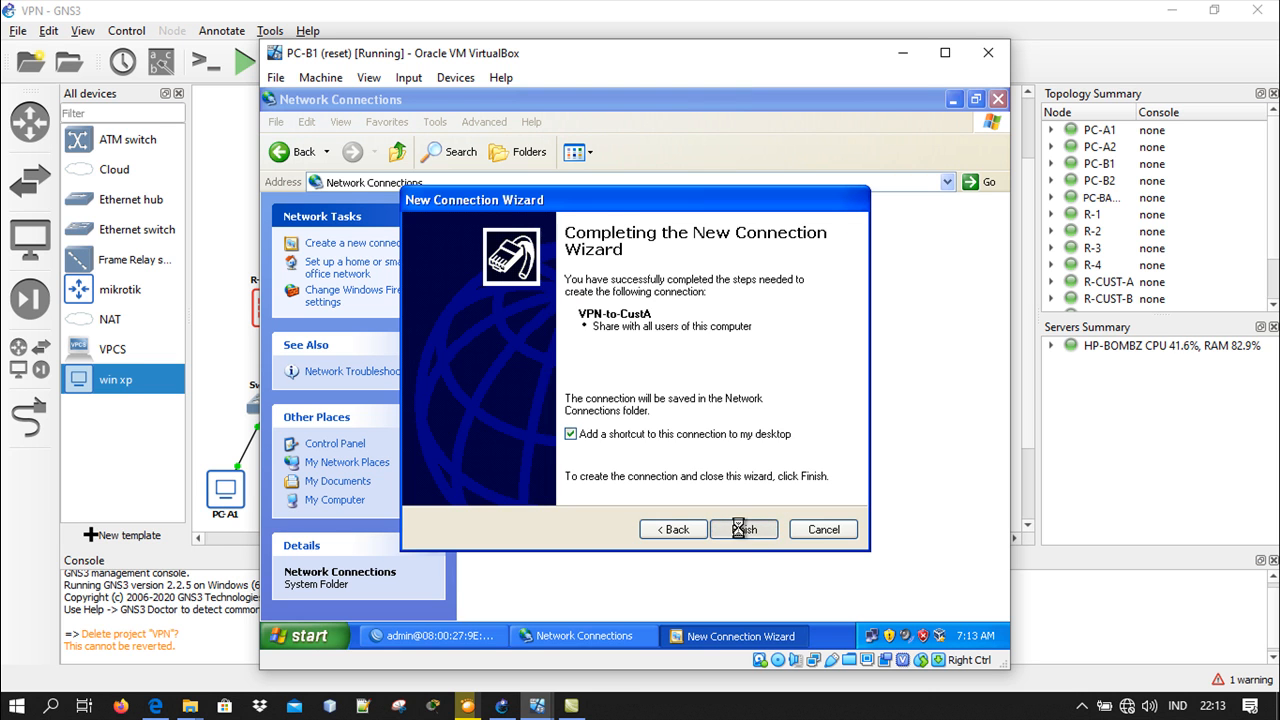
# Connect VPN-to-CustA with username user1 and the account password, saving the credentials for the current user only
pyautogui.write('user1')
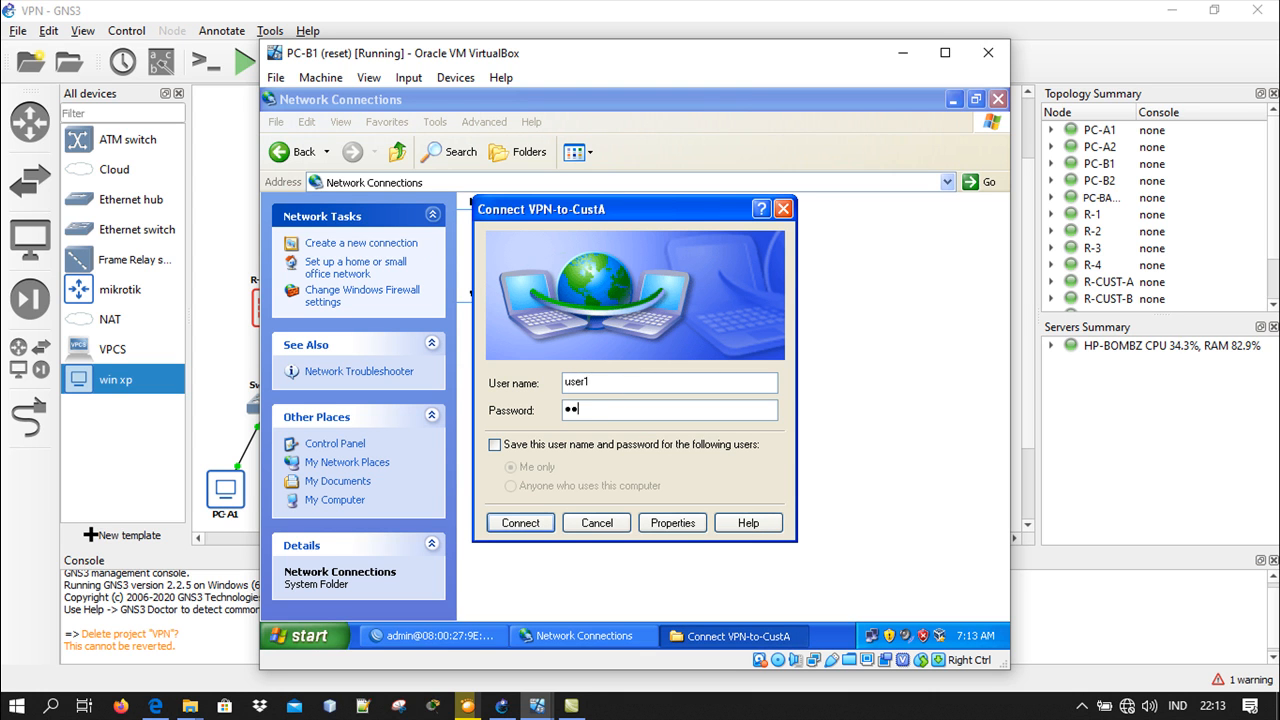
pyautogui.click(629, 441)
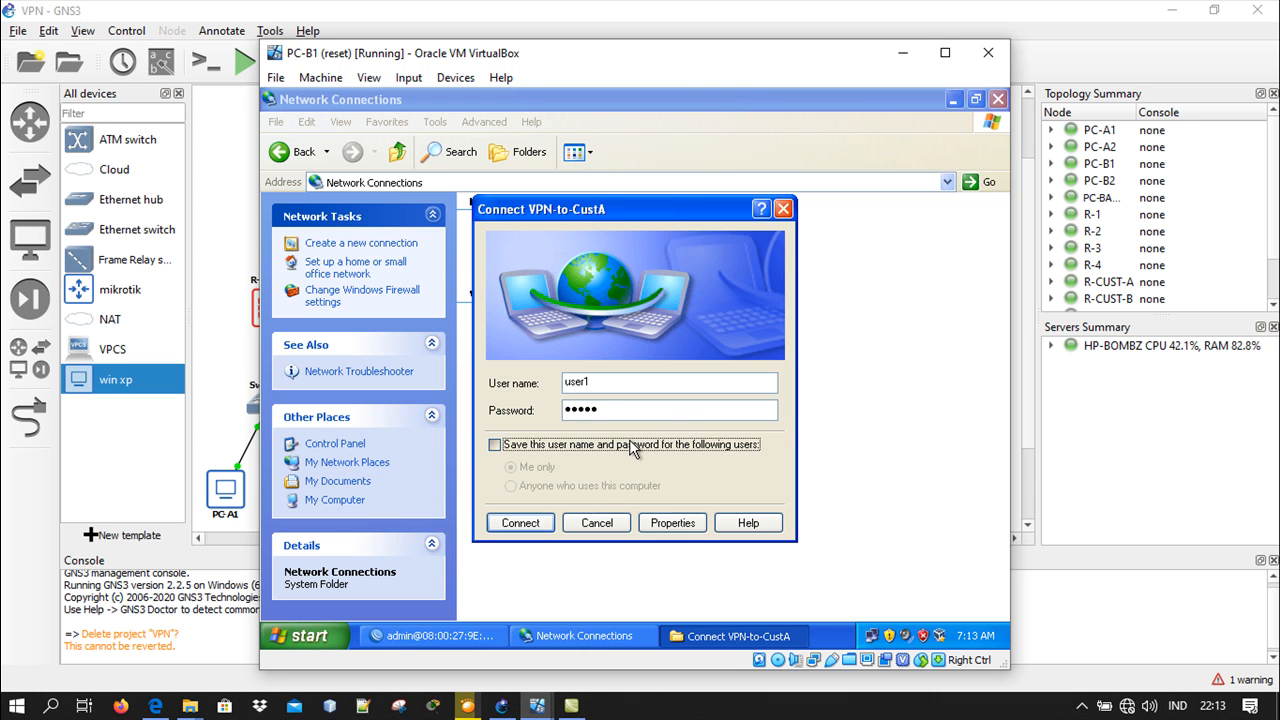
pyautogui.click(535, 524)
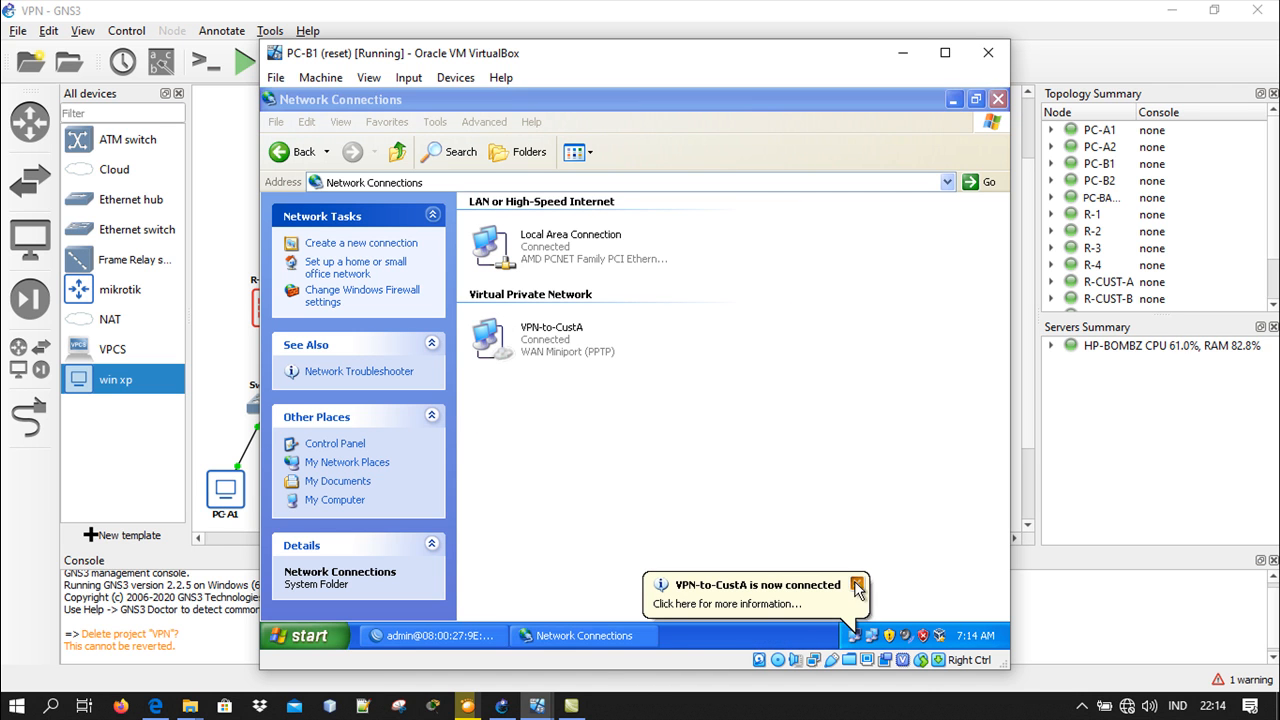
# Disconnect VPN-to-CustA and minimize the Network Connections window on PC-B1
pyautogui.rightClick(567, 345)
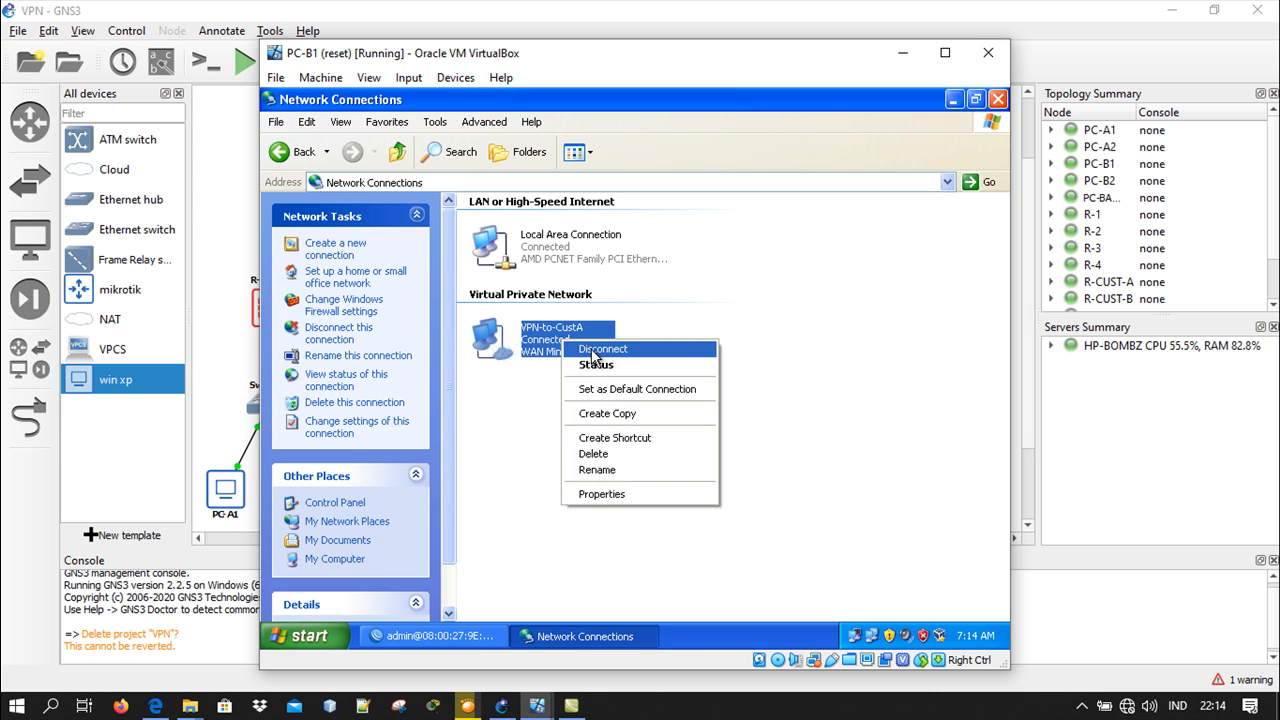
pyautogui.click(598, 364)
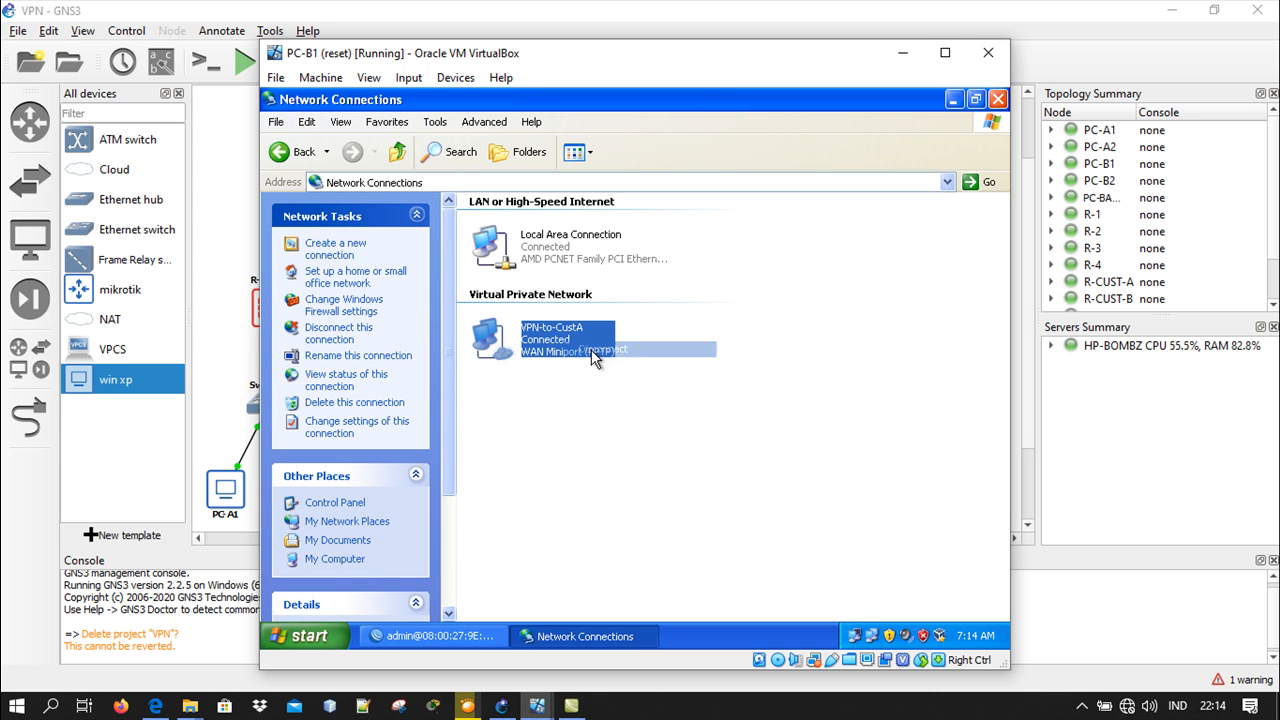
pyautogui.click(953, 99)
# With the VPN disconnected, ping 192.168.1.11 and 192.168.1.12 from a Command Prompt on PC-B1
pyautogui.doubleClick(298, 264)
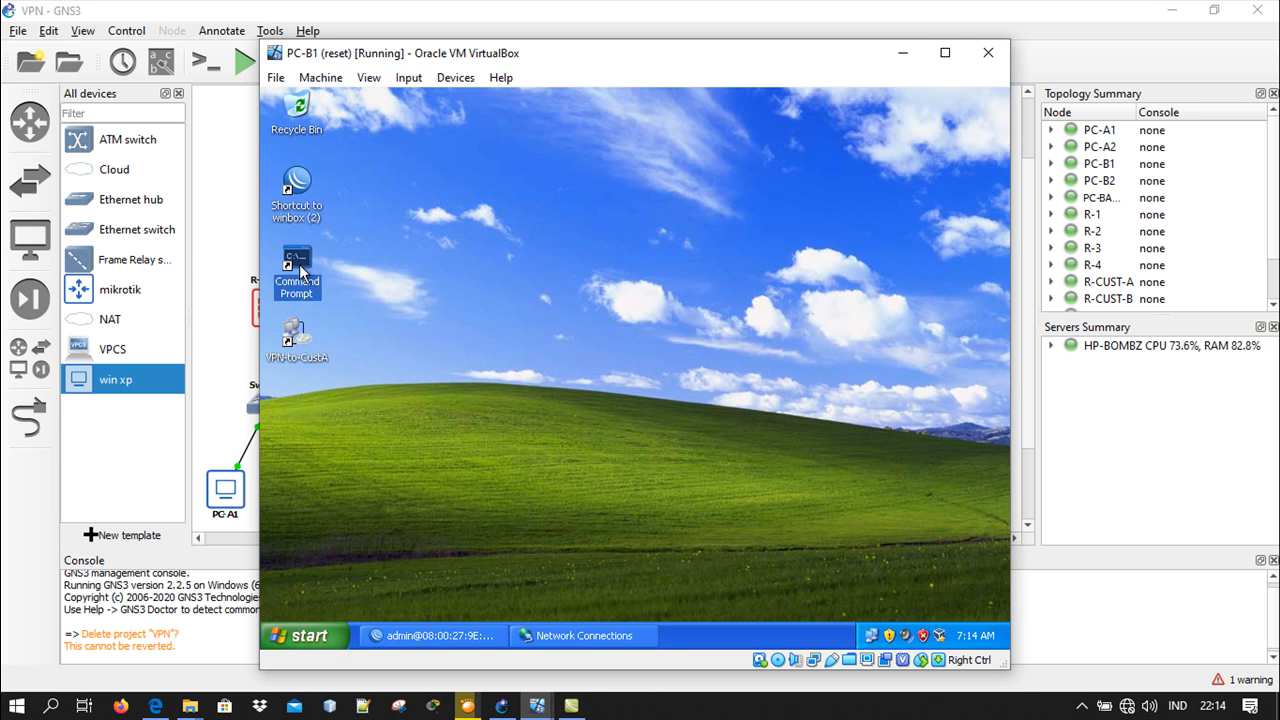
pyautogui.click(903, 53)
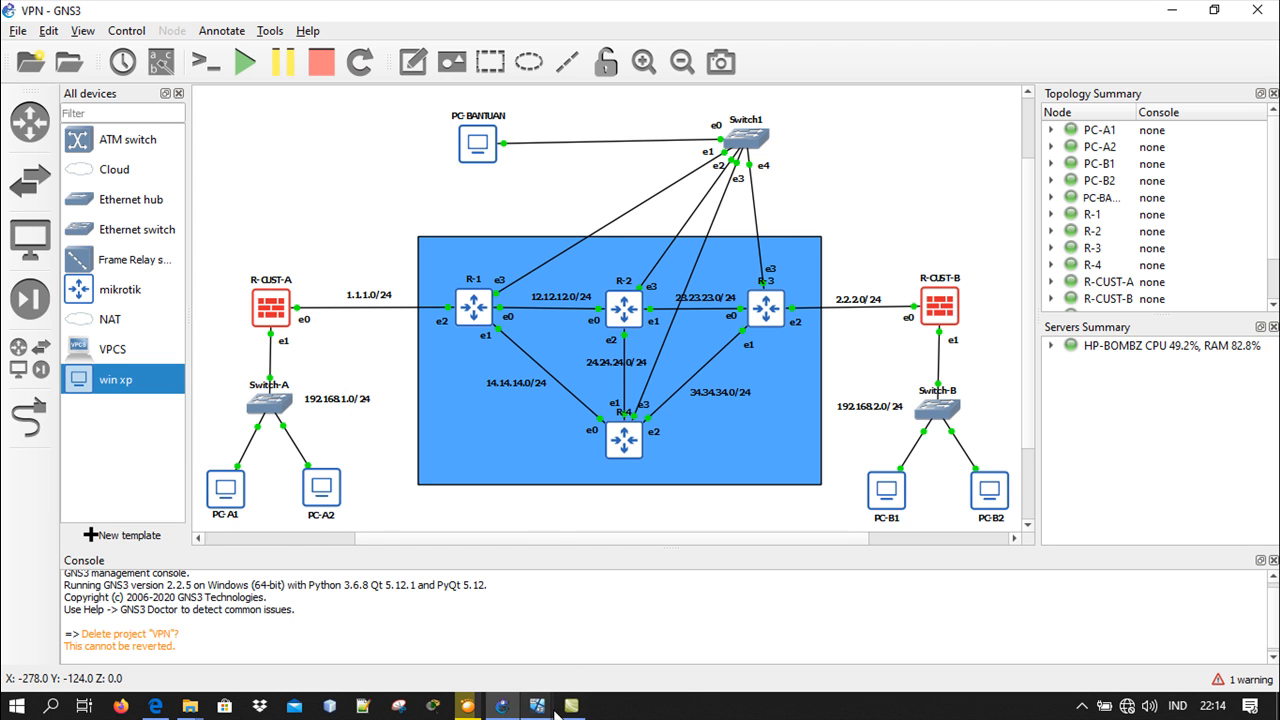
pyautogui.moveTo(537, 706)
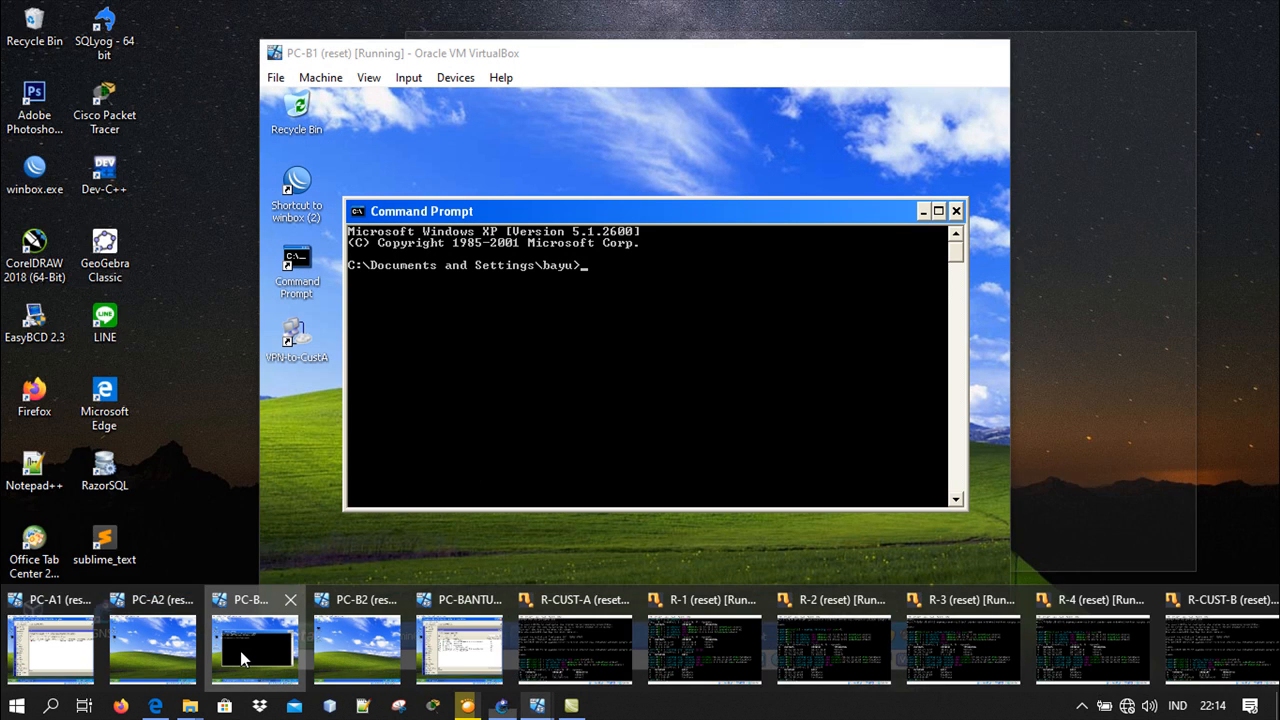
pyautogui.click(240, 651)
pyautogui.moveTo(587, 48); pyautogui.dragTo(669, 42)
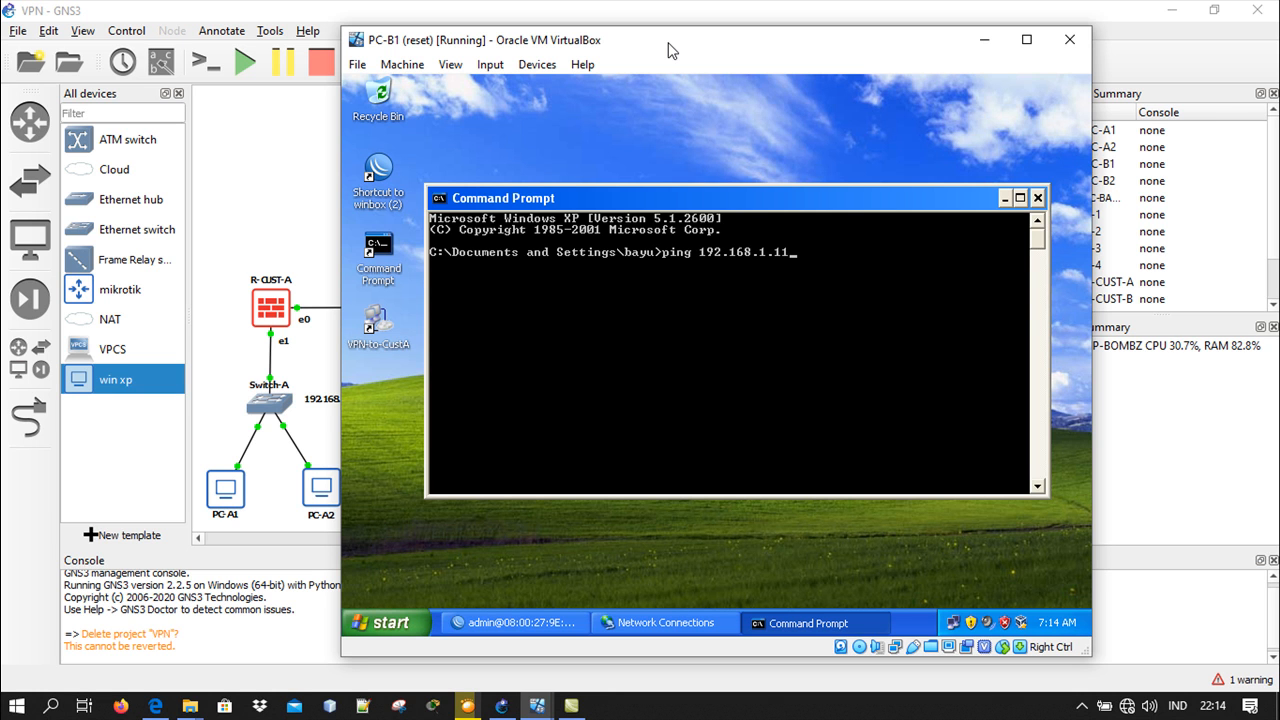
pyautogui.press('Return')
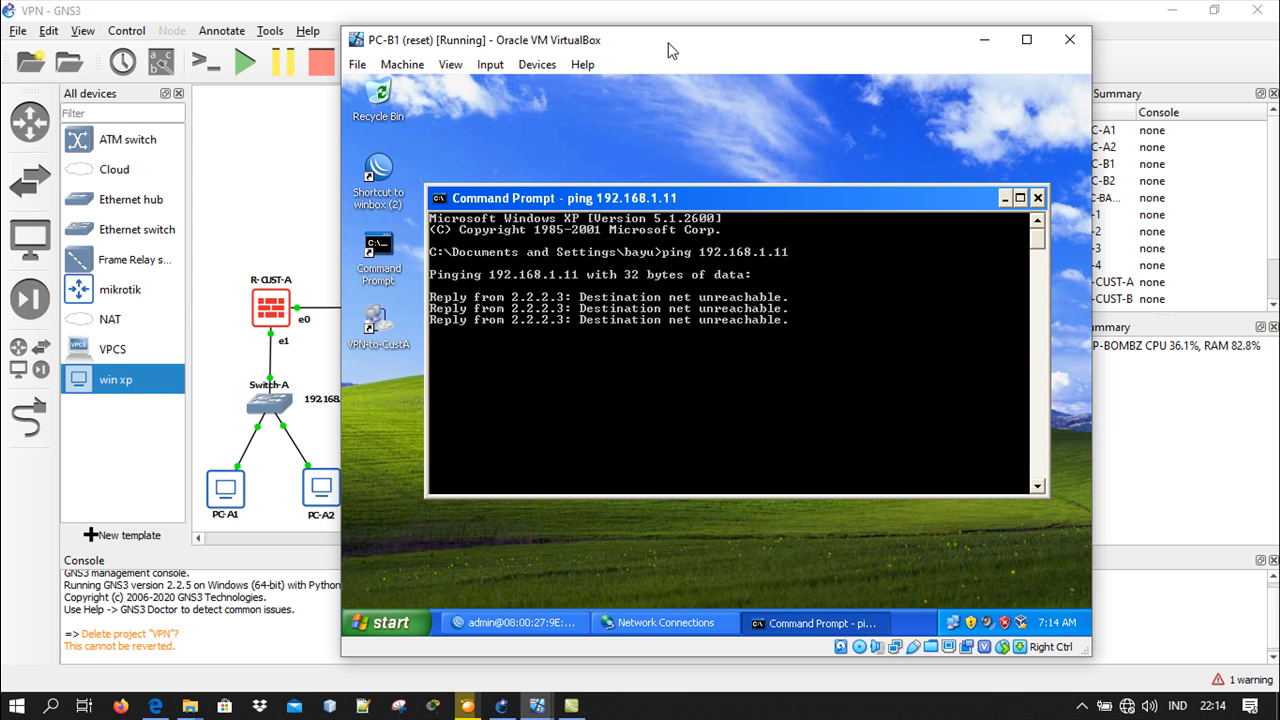
pyautogui.hotkey('ctrl', 'c')
pyautogui.press('Up')
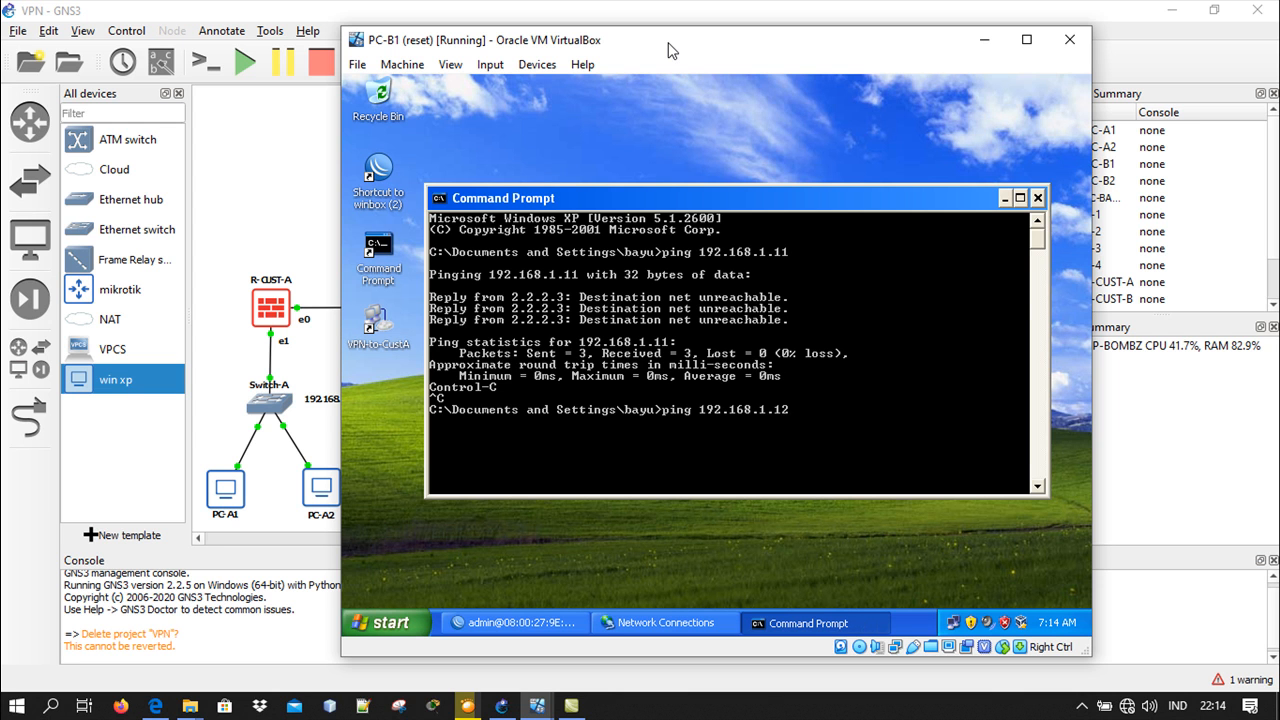
pyautogui.press('Return')
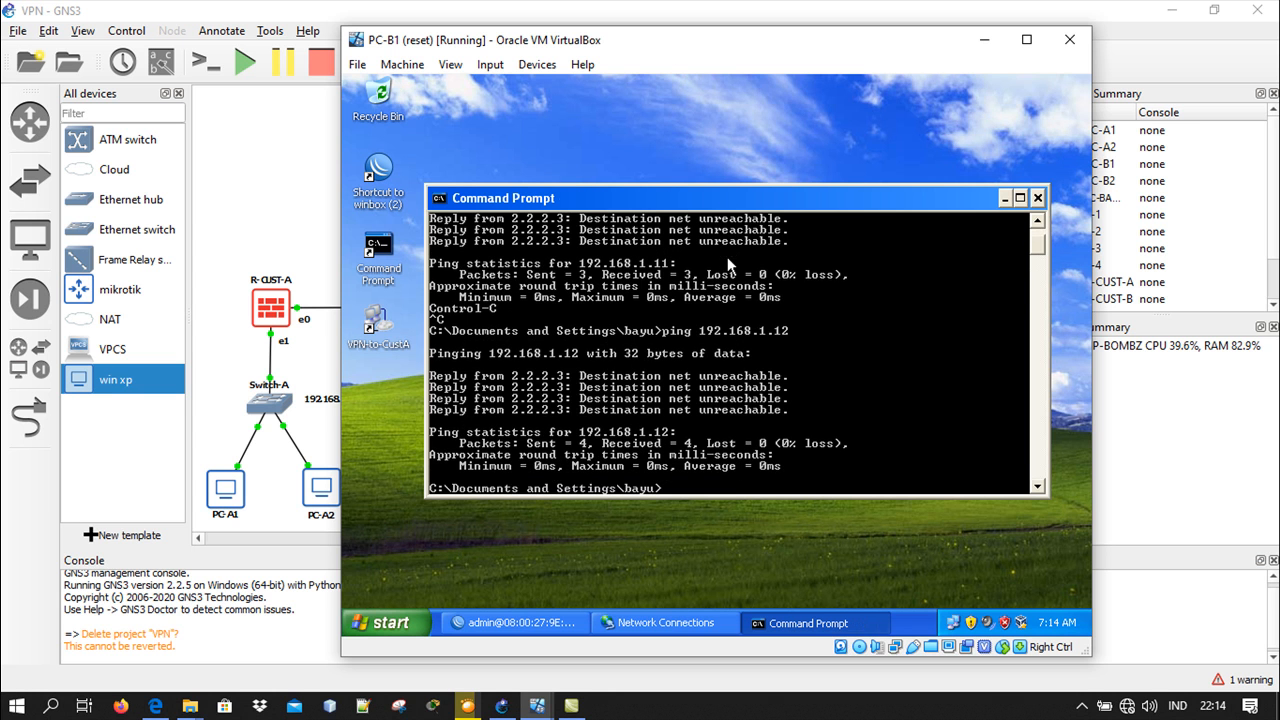
# Reconnect VPN-to-CustA on PC-B1 using the saved user1 credentials
pyautogui.click(665, 622)
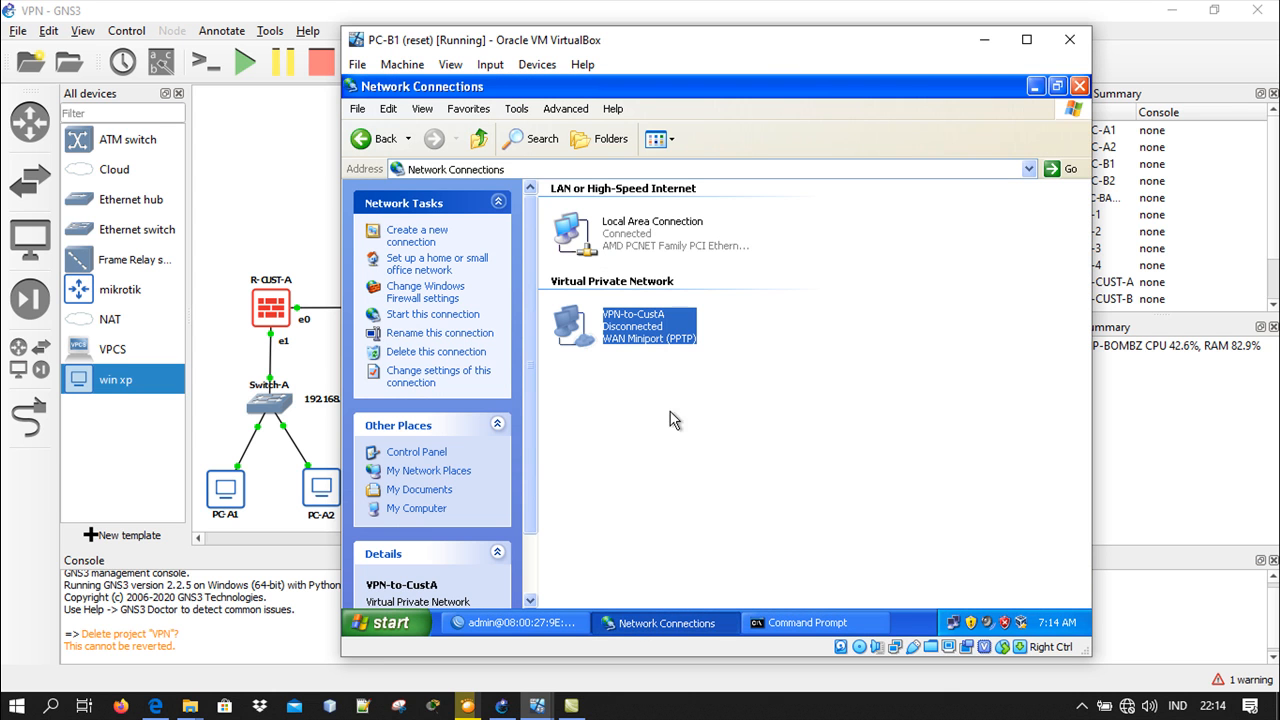
pyautogui.rightClick(662, 318)
pyautogui.click(684, 328)
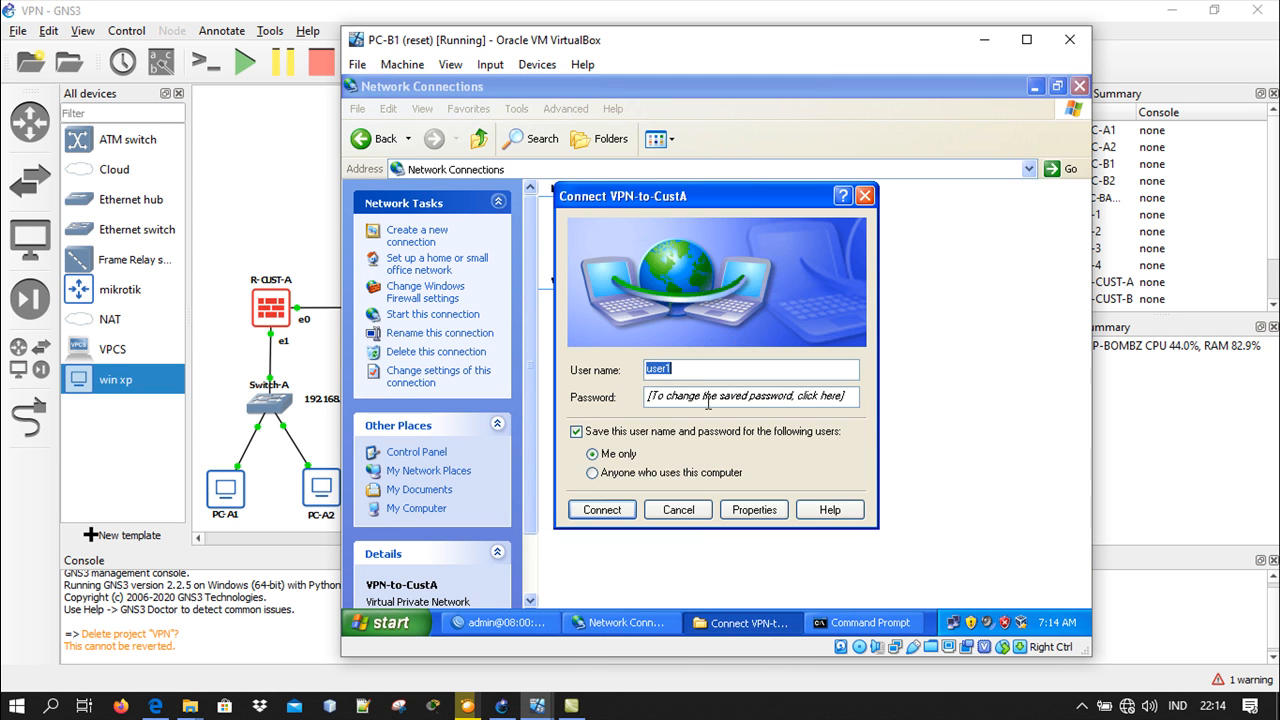
pyautogui.click(602, 510)
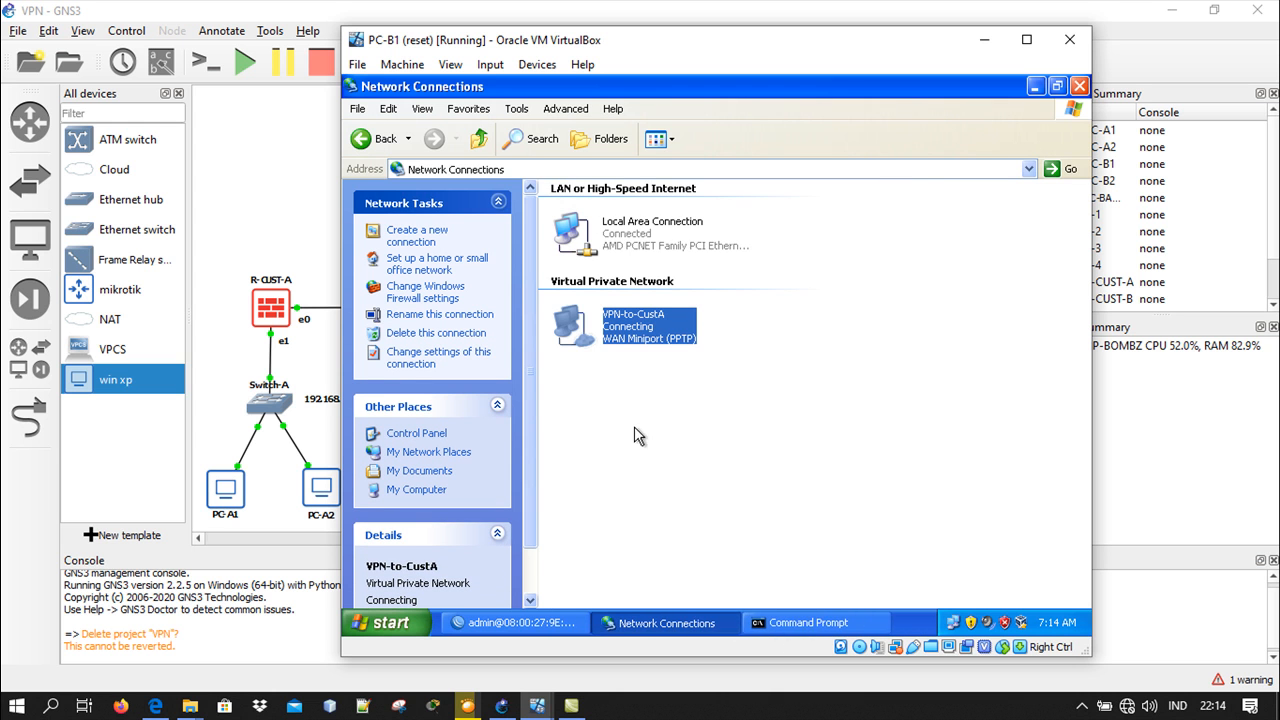
# Repeat the pings to 192.168.1.11 and 192.168.1.12 over the VPN, and minimize the PC-B1 virtual machine
pyautogui.click(797, 623)
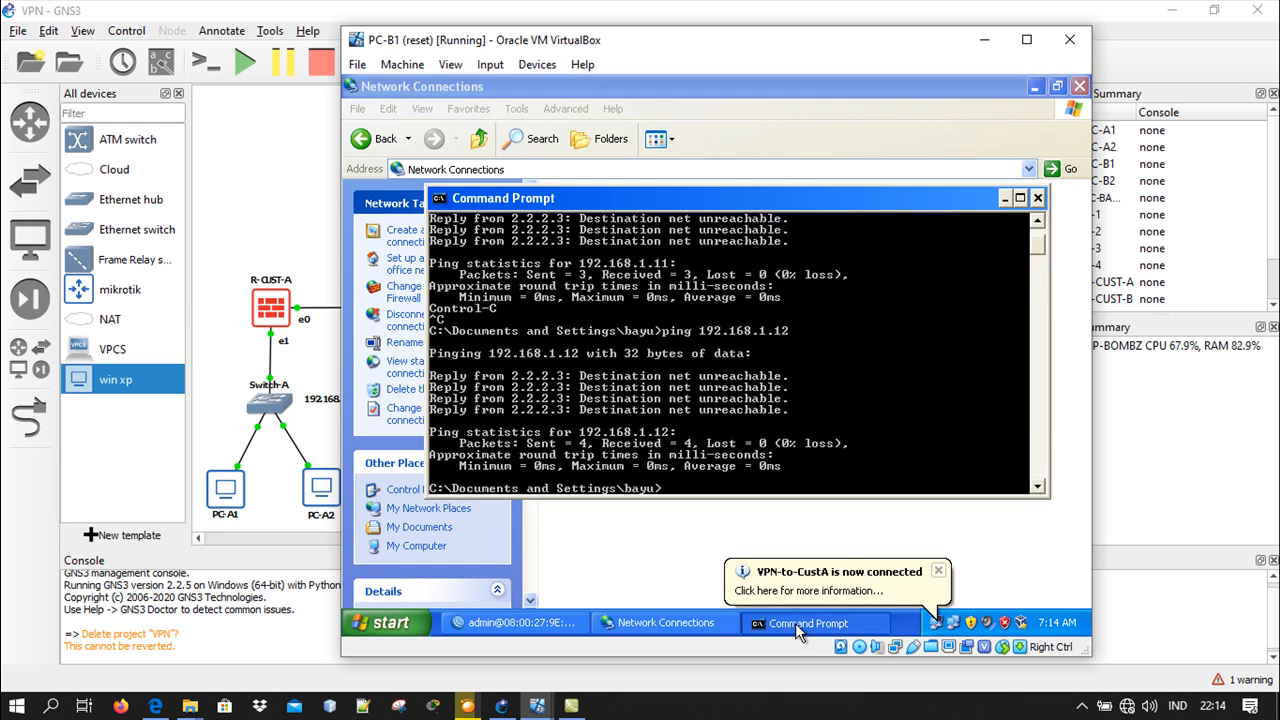
pyautogui.press('Up')
pyautogui.press('Up')
pyautogui.press('Return')
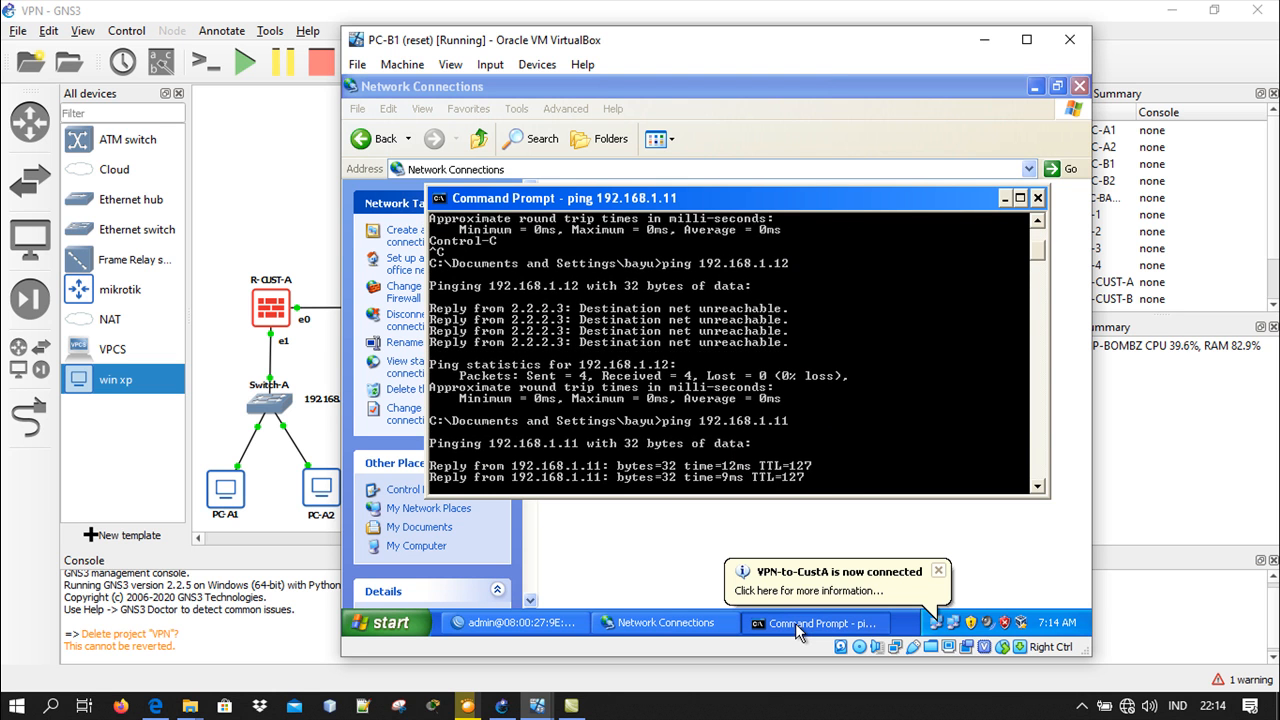
pyautogui.press('Return')
pyautogui.press('Up')
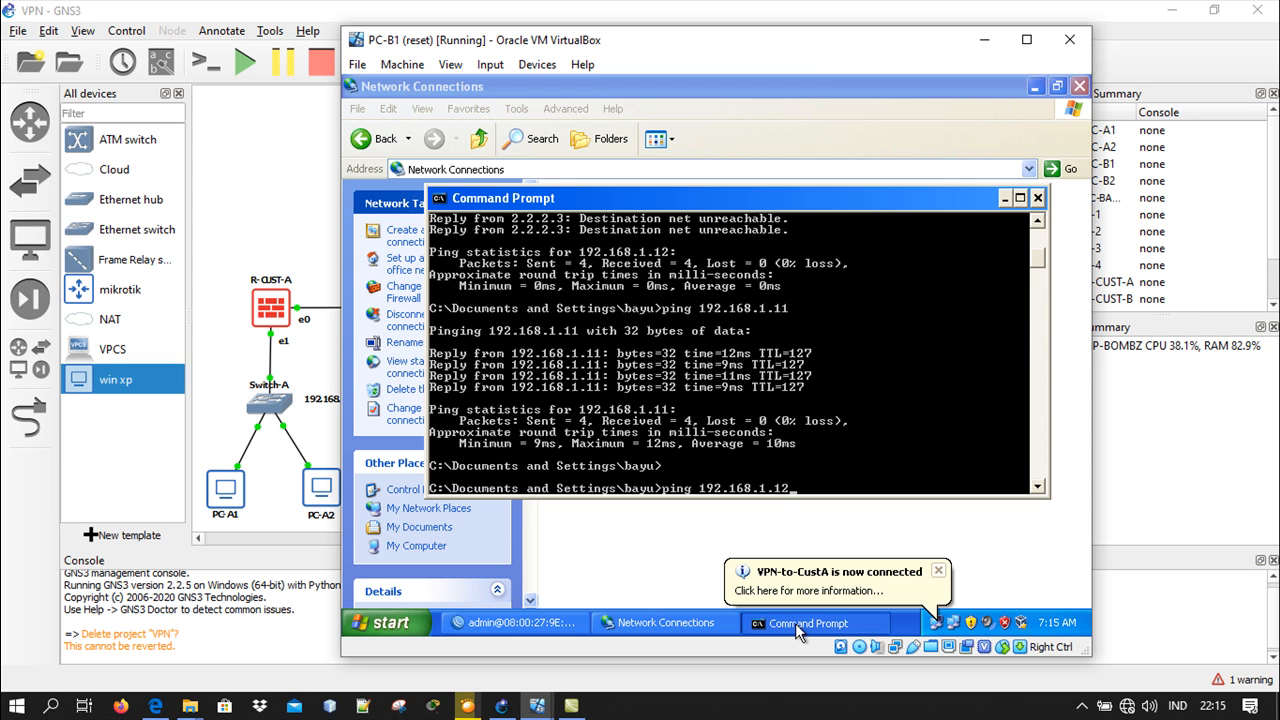
pyautogui.press('Return')
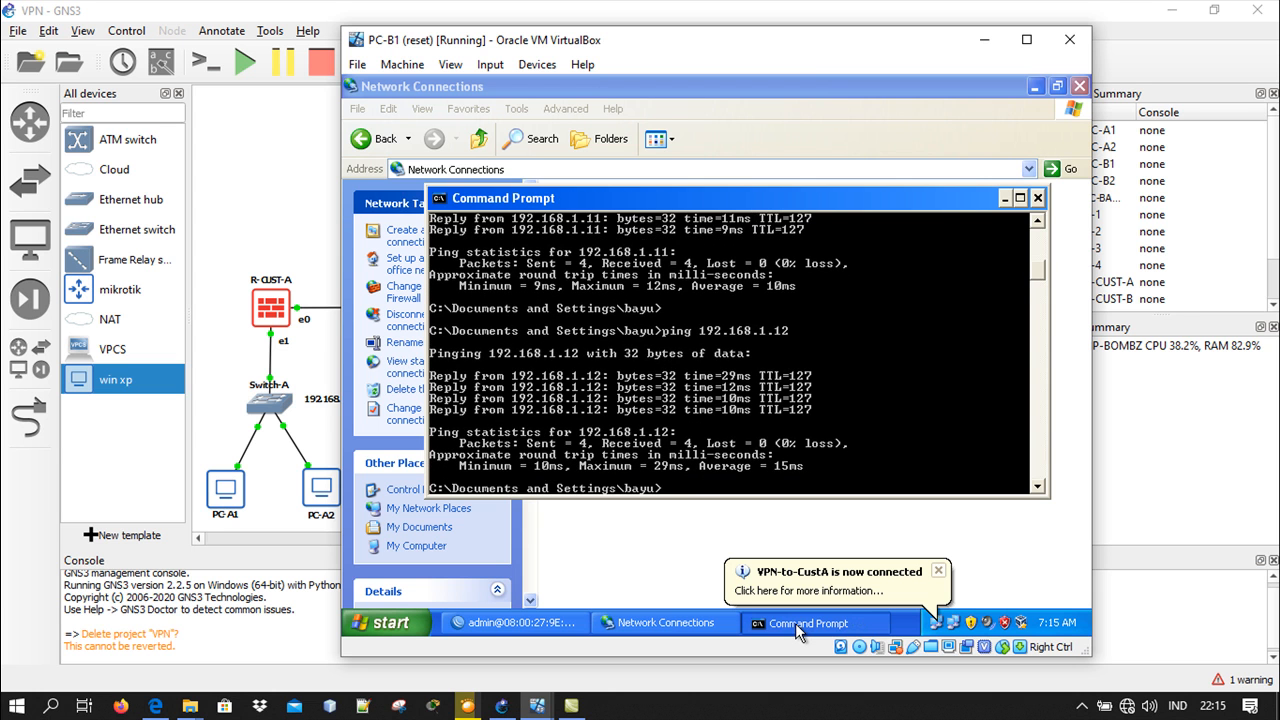
pyautogui.click(995, 44)
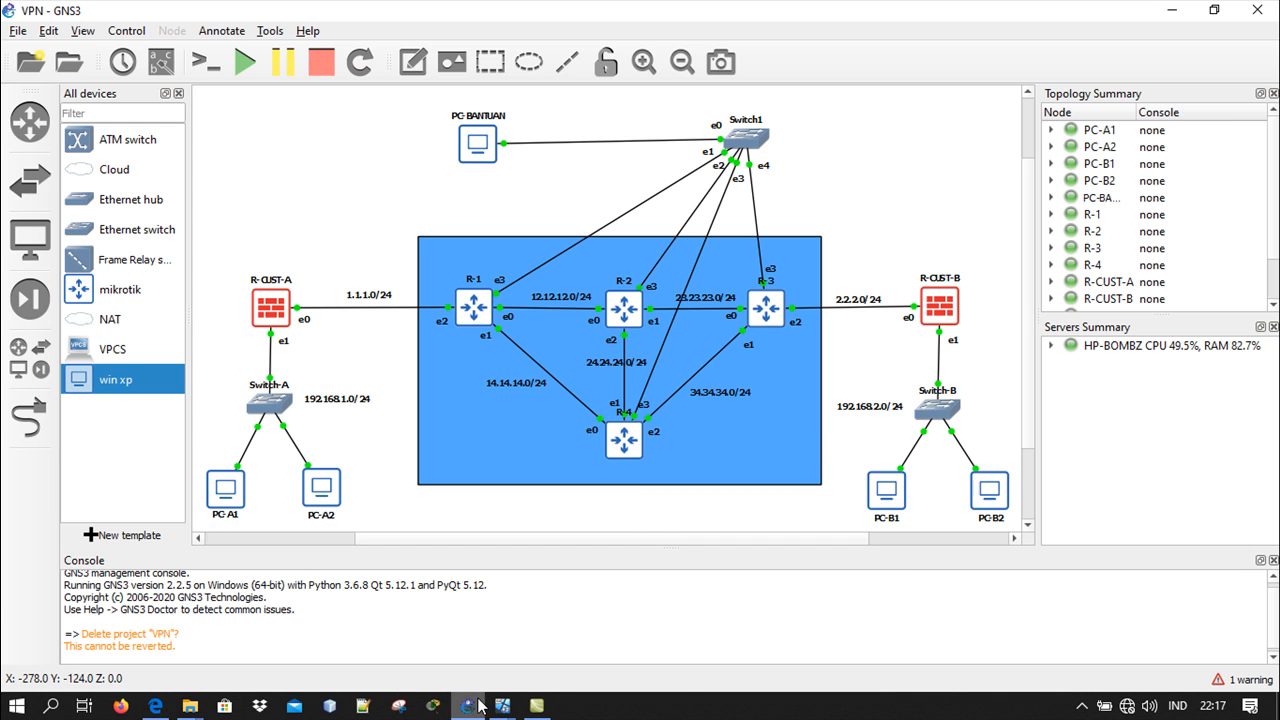
# On the PC-B2 virtual machine, open a Command Prompt and ping 192.168.1.11
pyautogui.moveTo(482, 706)
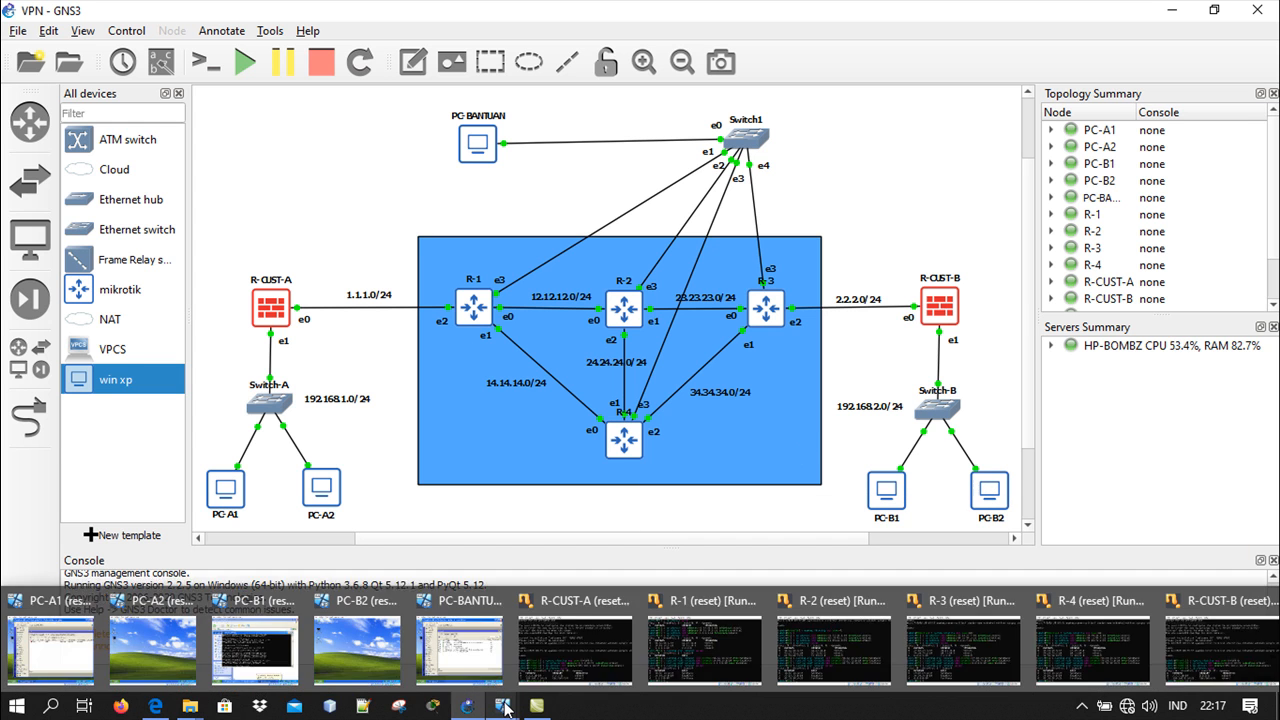
pyautogui.click(346, 651)
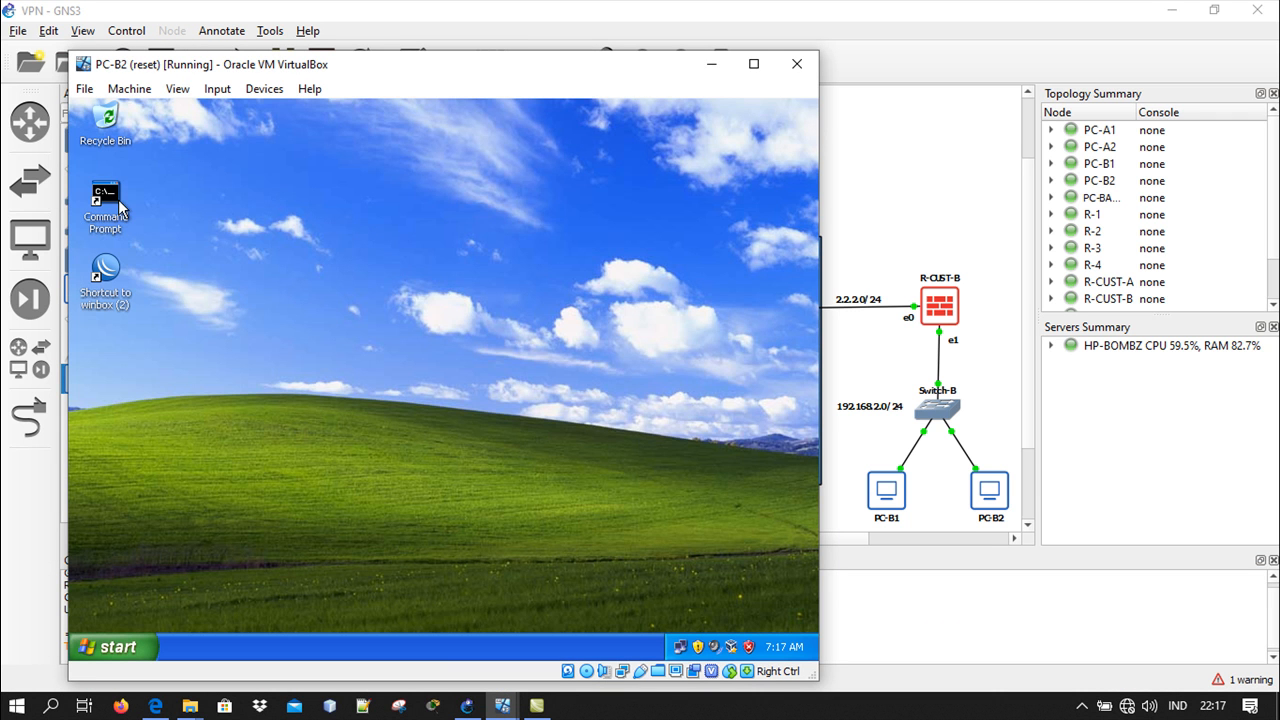
pyautogui.doubleClick(107, 199)
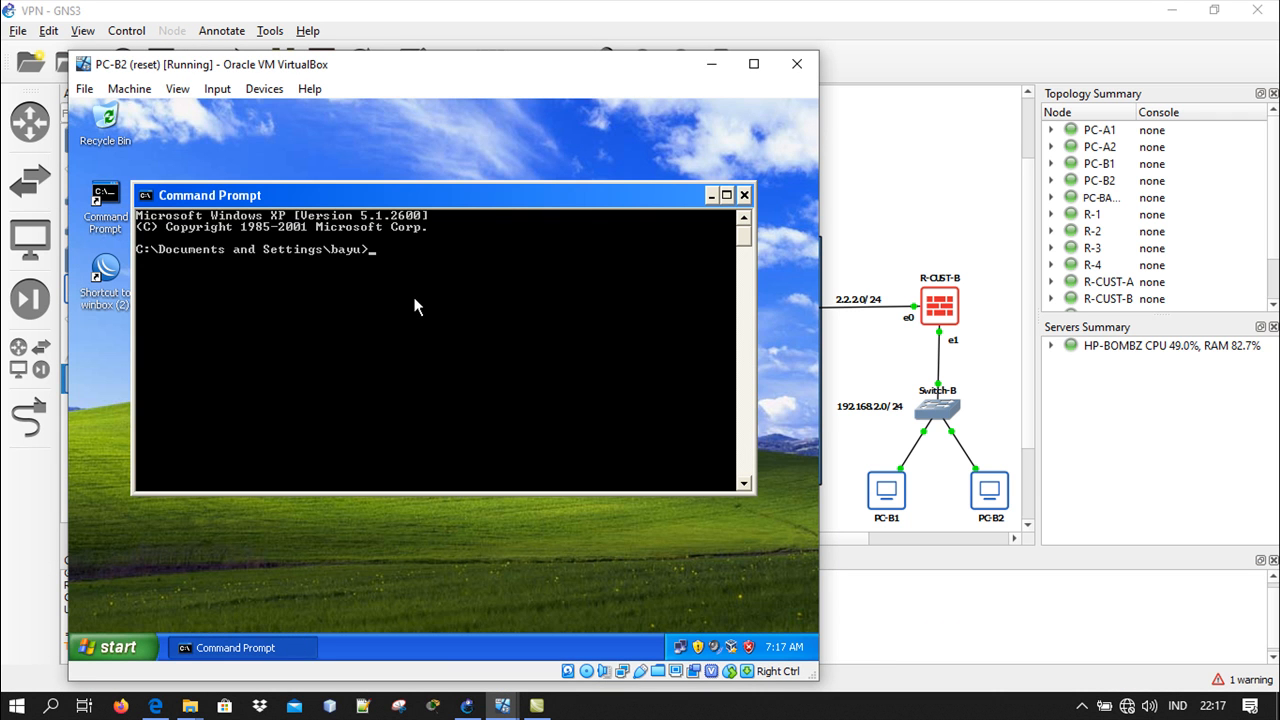
pyautogui.write('ping 192.168.1.11')
pyautogui.press('Return')
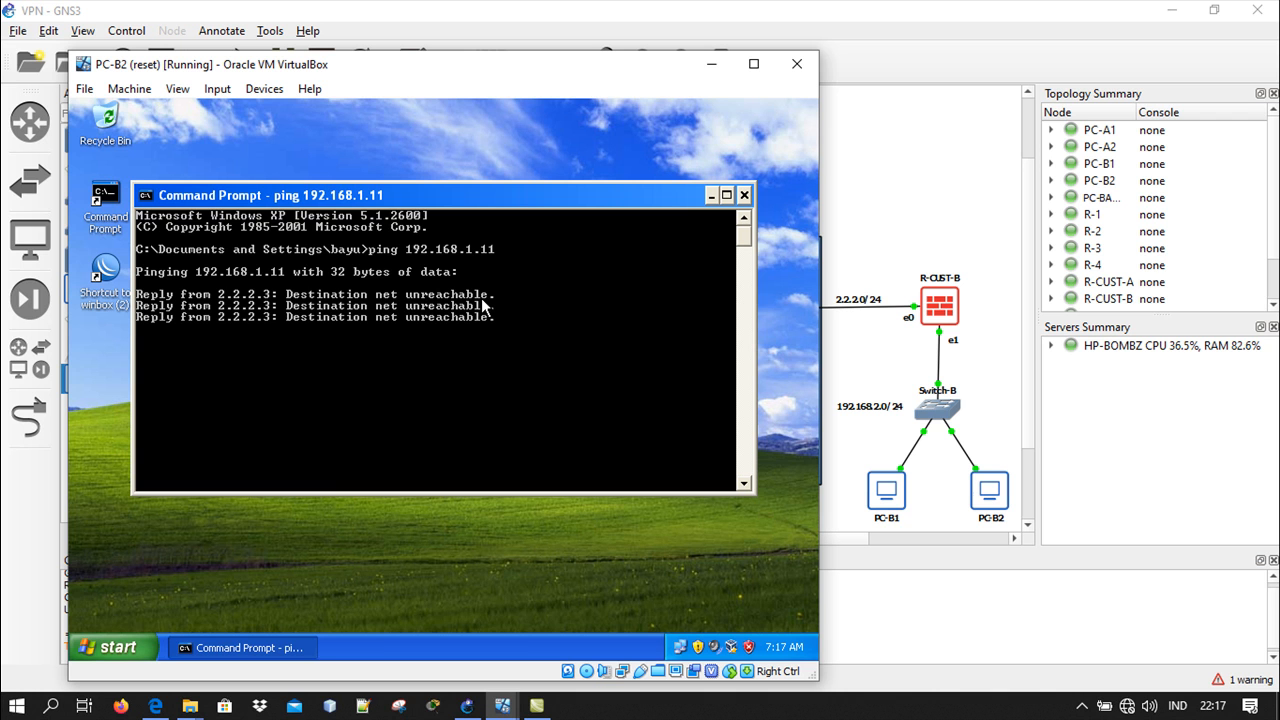
# Ping 192.168.1.12 from PC-B2, stop the ping before it completes, and minimize the PC-B2 virtual machine
pyautogui.press('Up')
pyautogui.press('BackSpace')
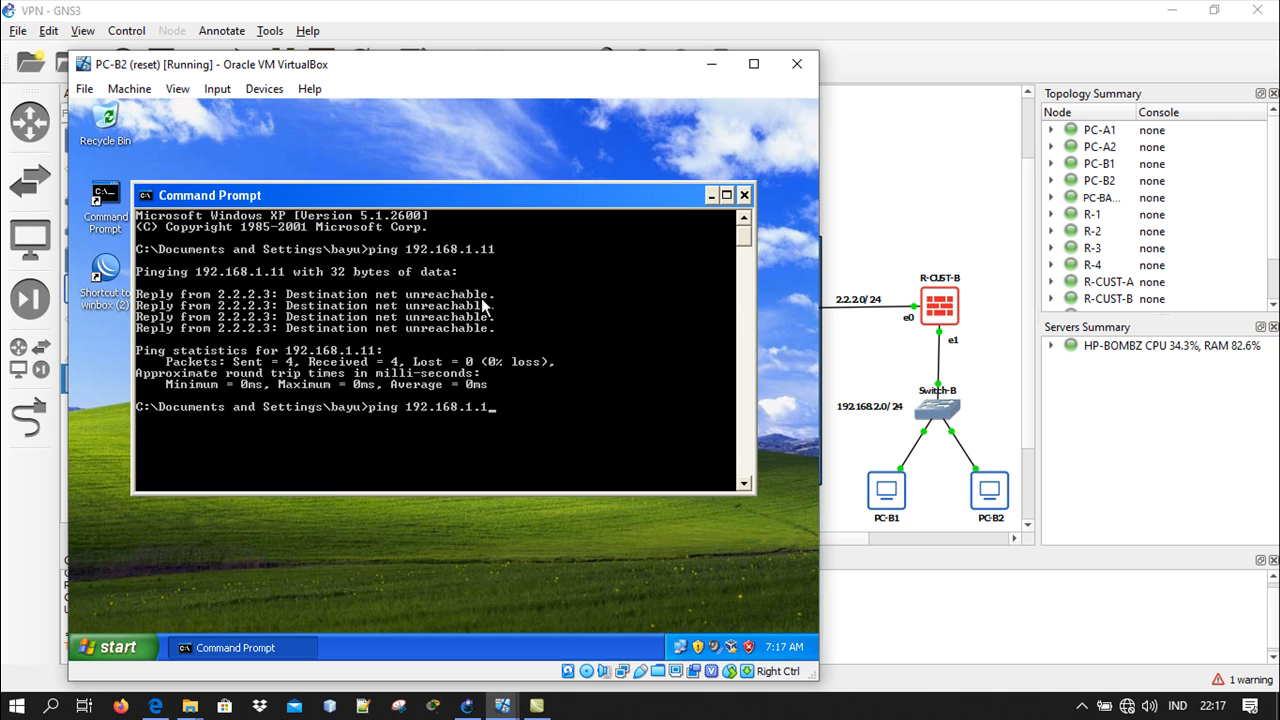
pyautogui.write('2')
pyautogui.press('Return')
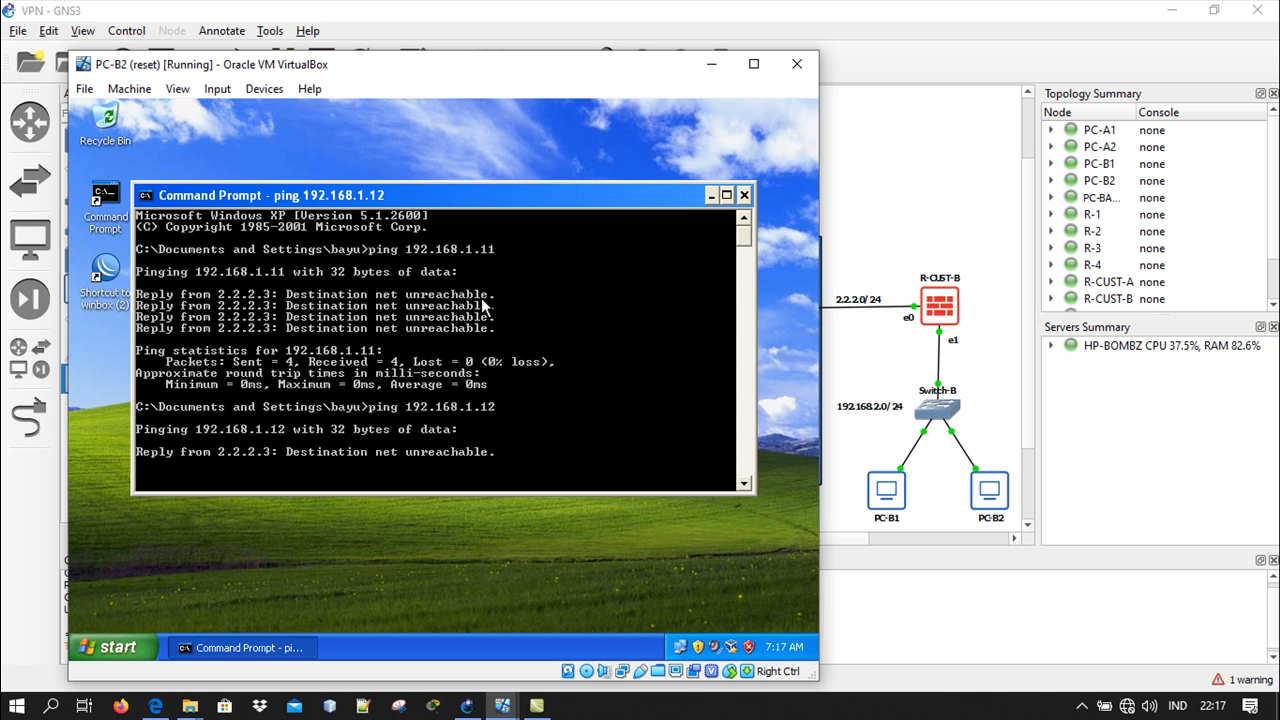
pyautogui.hotkey('ctrl', 'c')
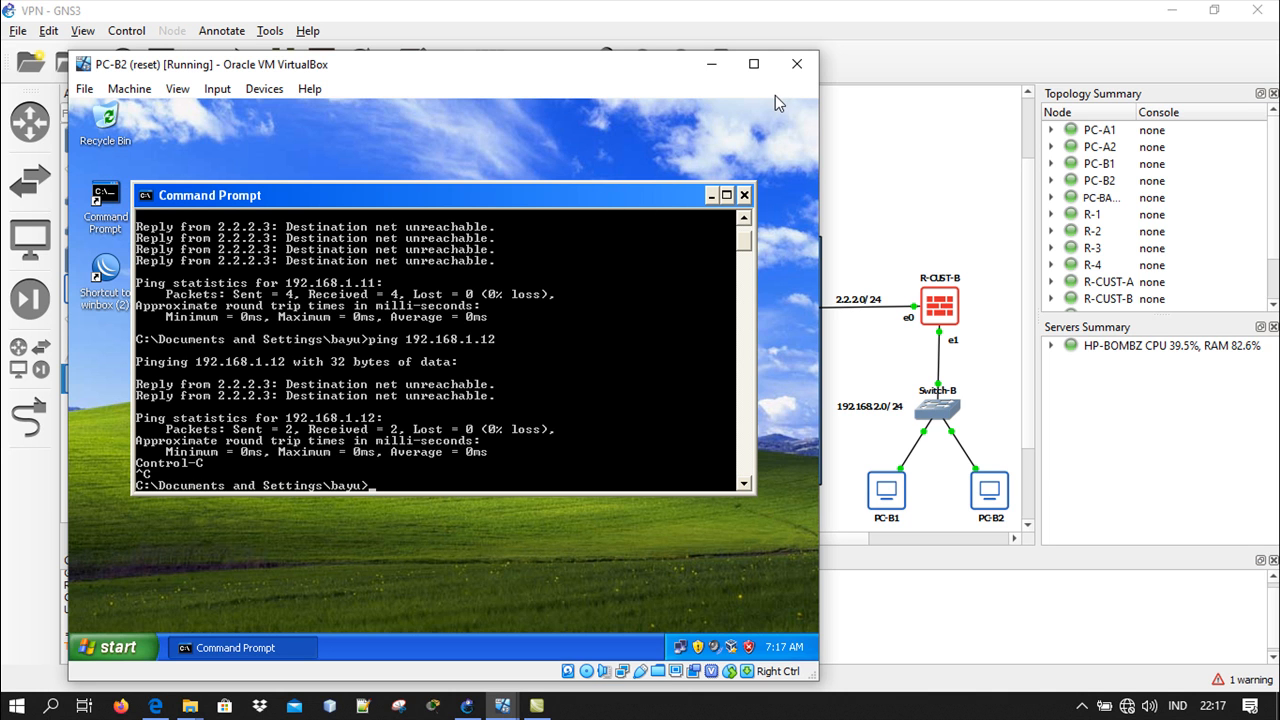
pyautogui.moveTo(592, 72); pyautogui.dragTo(648, 76)
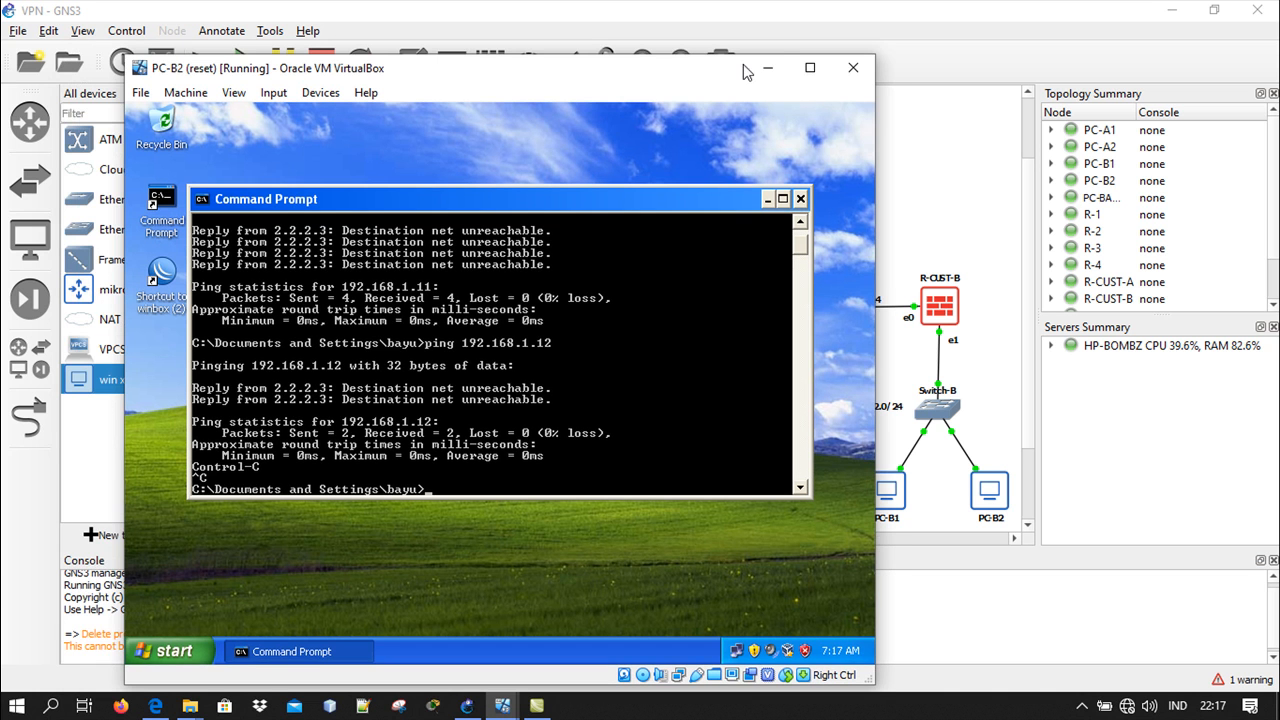
pyautogui.click(763, 71)
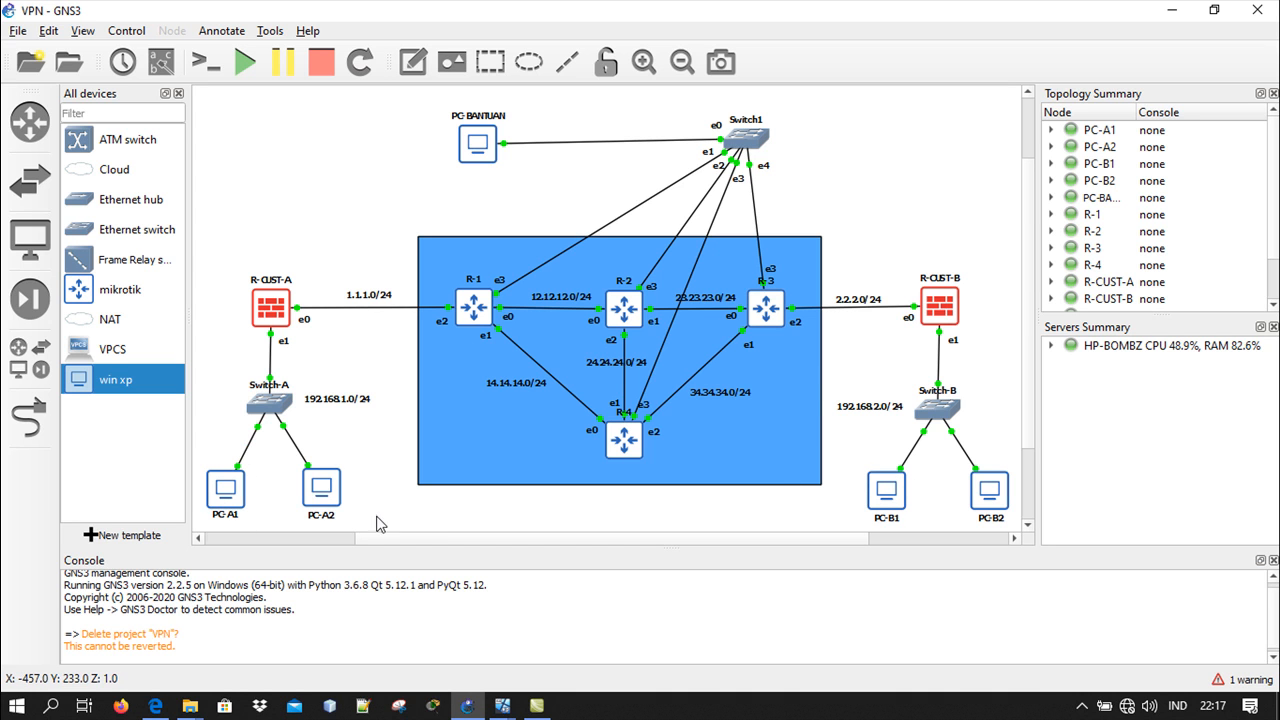
# Switch to the PC-B1 virtual machine and trace the route to 192.168.1.11 with tracert in its Command Prompt
pyautogui.moveTo(502, 705)
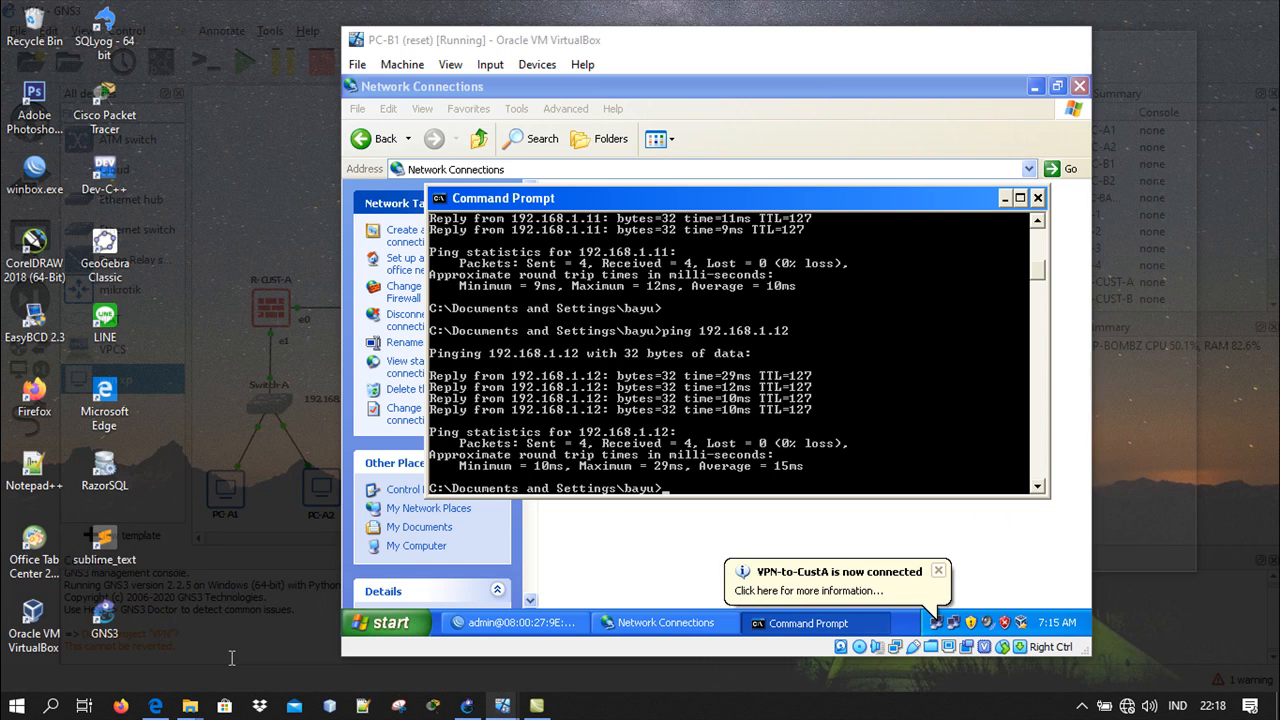
pyautogui.click(232, 660)
pyautogui.write('tracert')
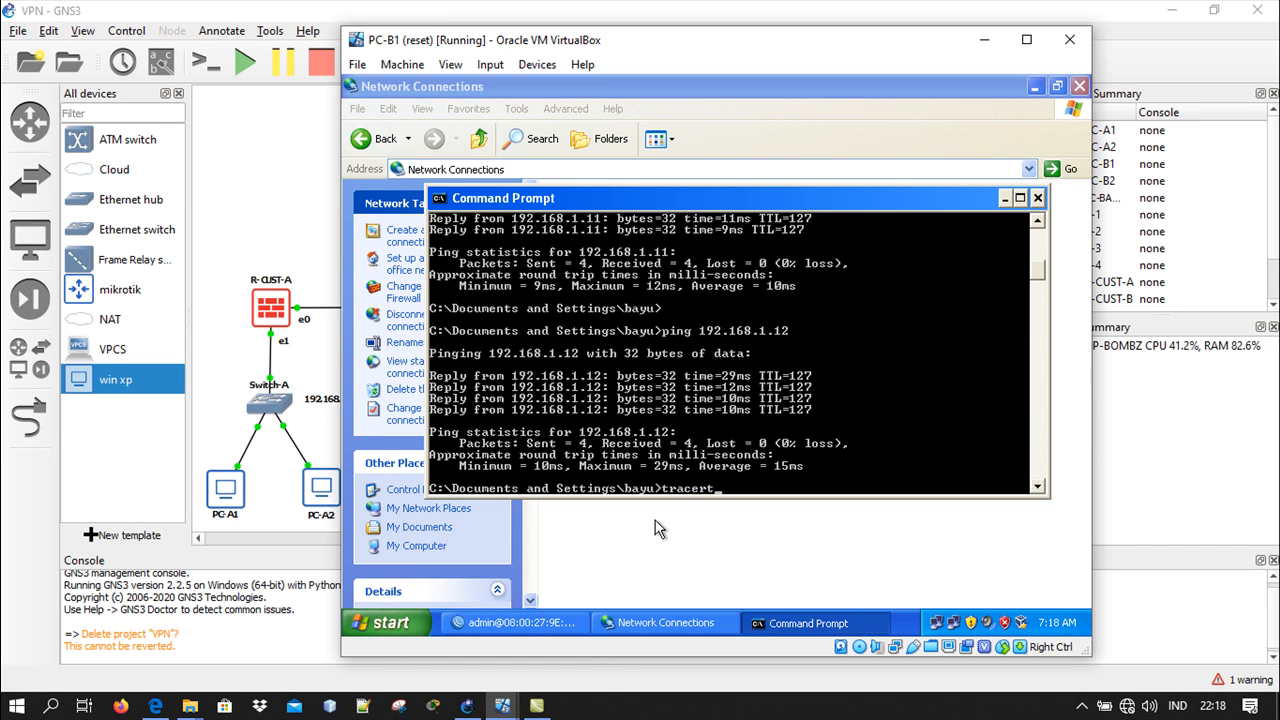
pyautogui.write(' 192.168.1.11')
pyautogui.press('Return')
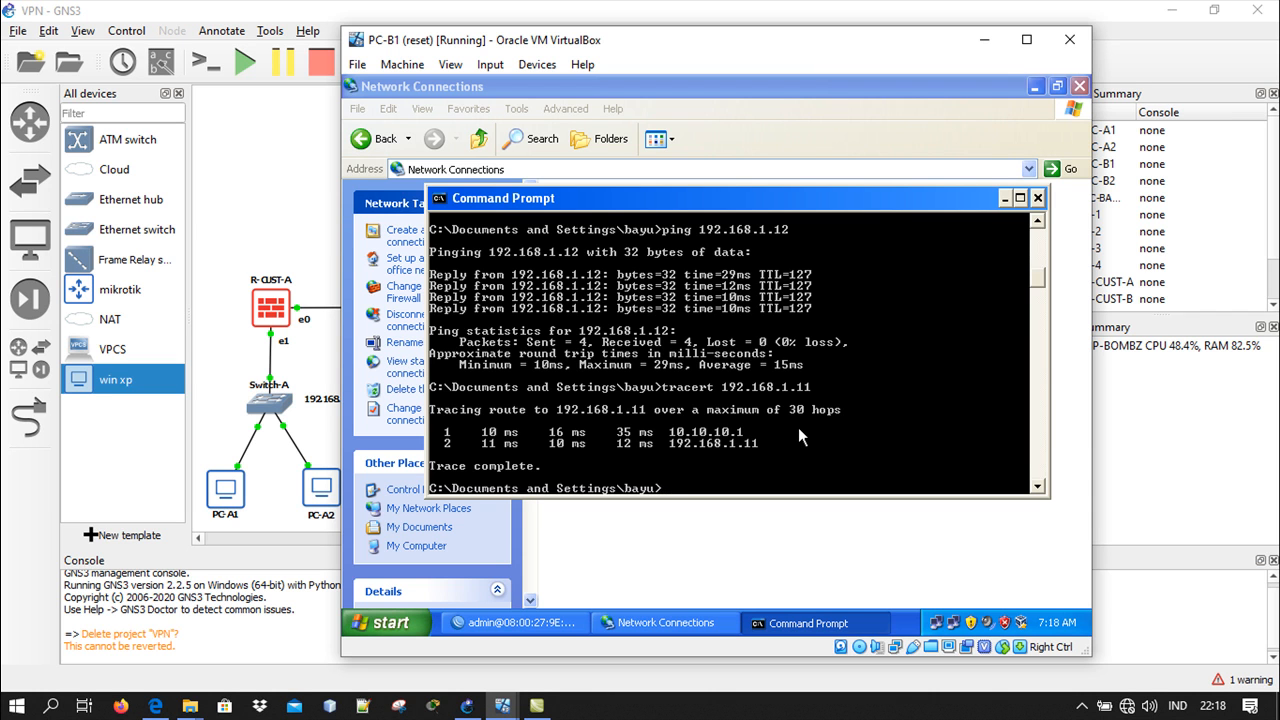
# Trace the route from PC-B1 to 192.168.1.12 and minimize the PC-B1 virtual machine
pyautogui.press('Up')
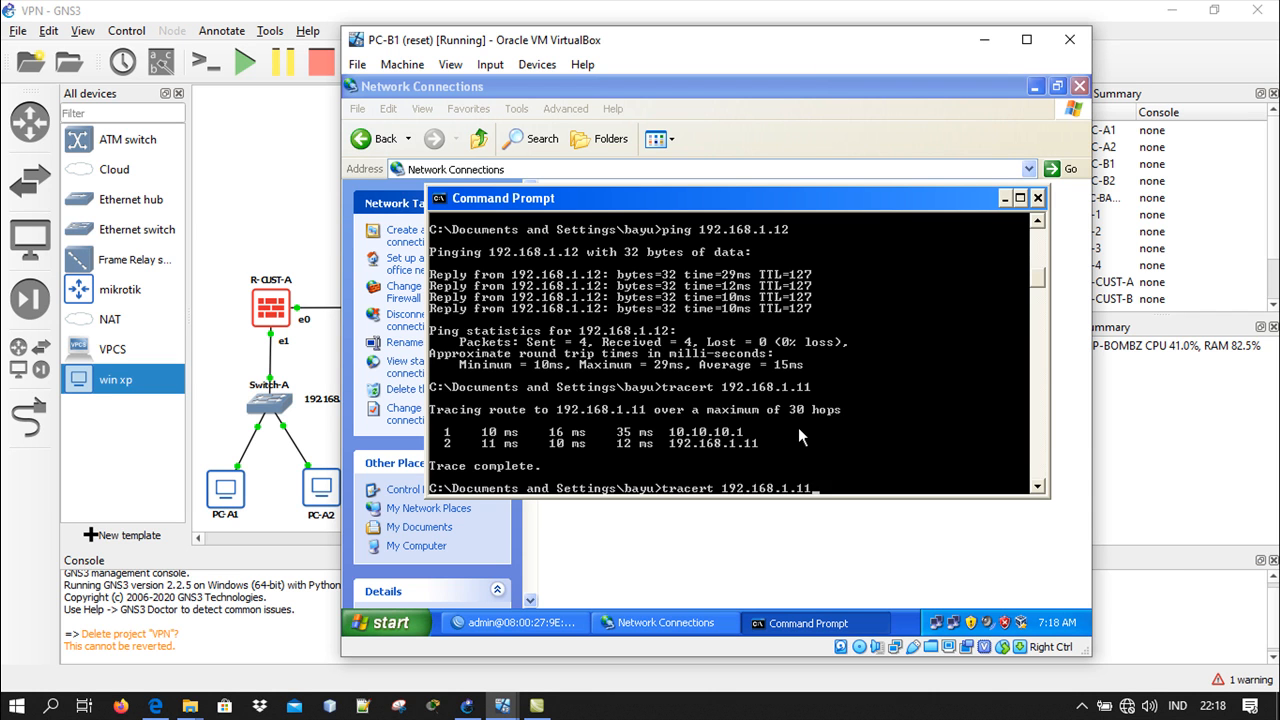
pyautogui.press('BackSpace')
pyautogui.write('2')
pyautogui.press('Return')
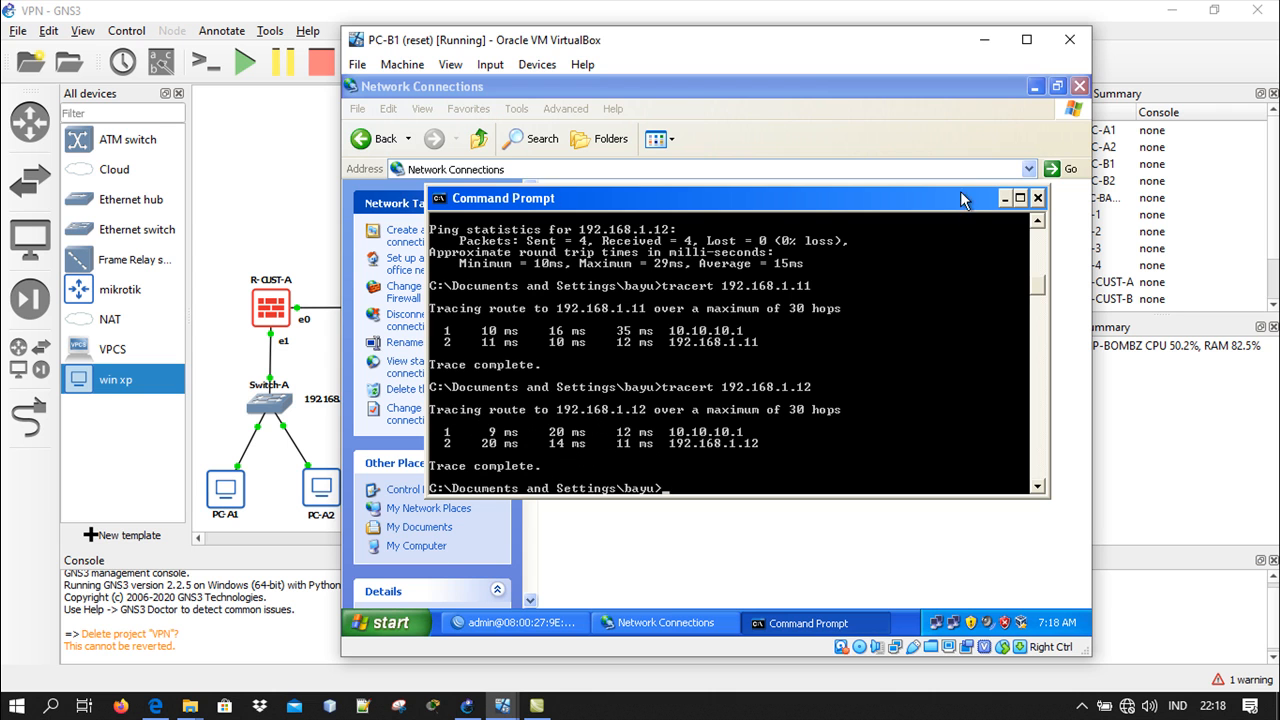
pyautogui.click(984, 40)
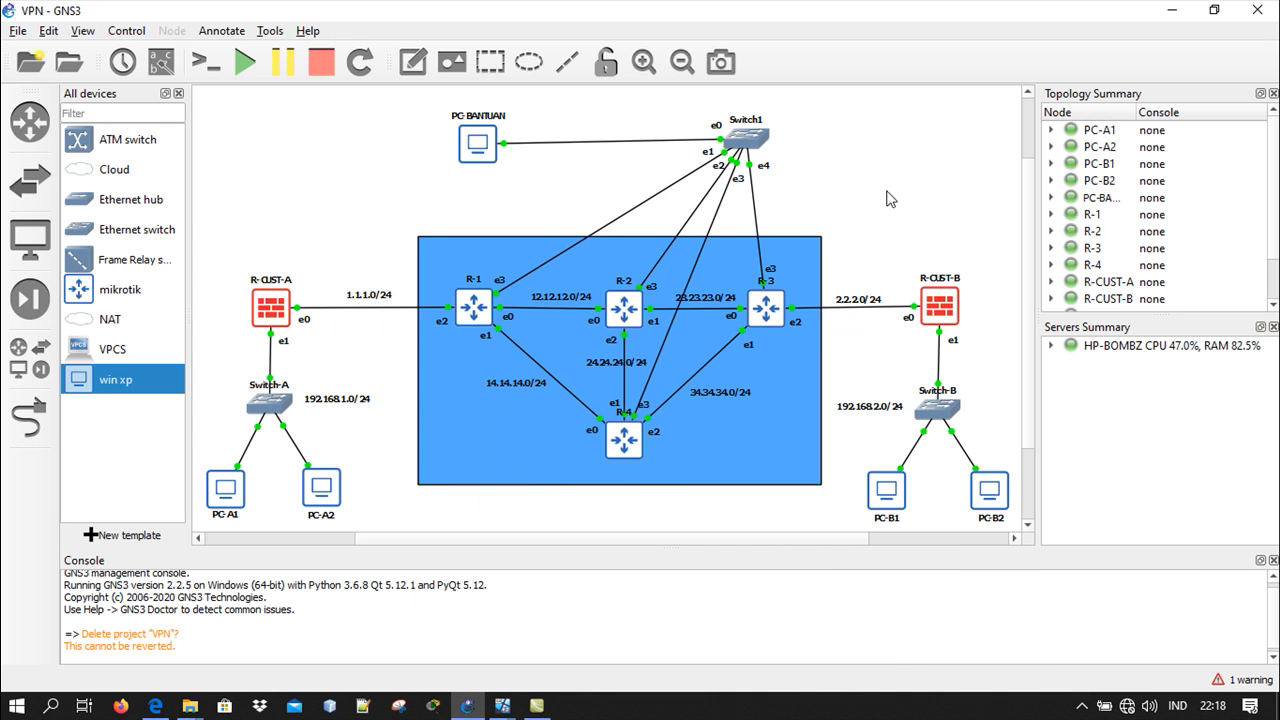